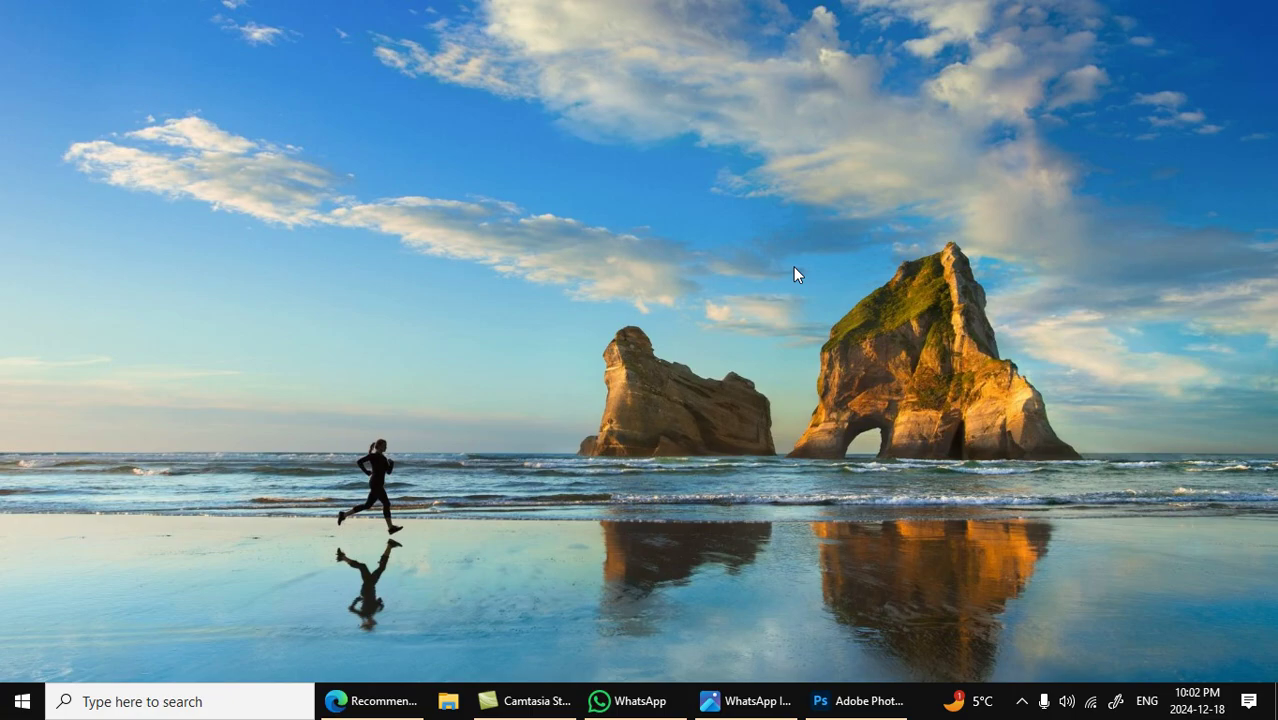
{"action": "left_click", "coordinate": [812, 314]}
{"action": "right_click", "coordinate": [810, 318]}
{"action": "left_click", "coordinate": [830, 320]}
Step: Switch to the Photos window and examine the cricket update reference poster
{"action": "left_click", "coordinate": [848, 700]}
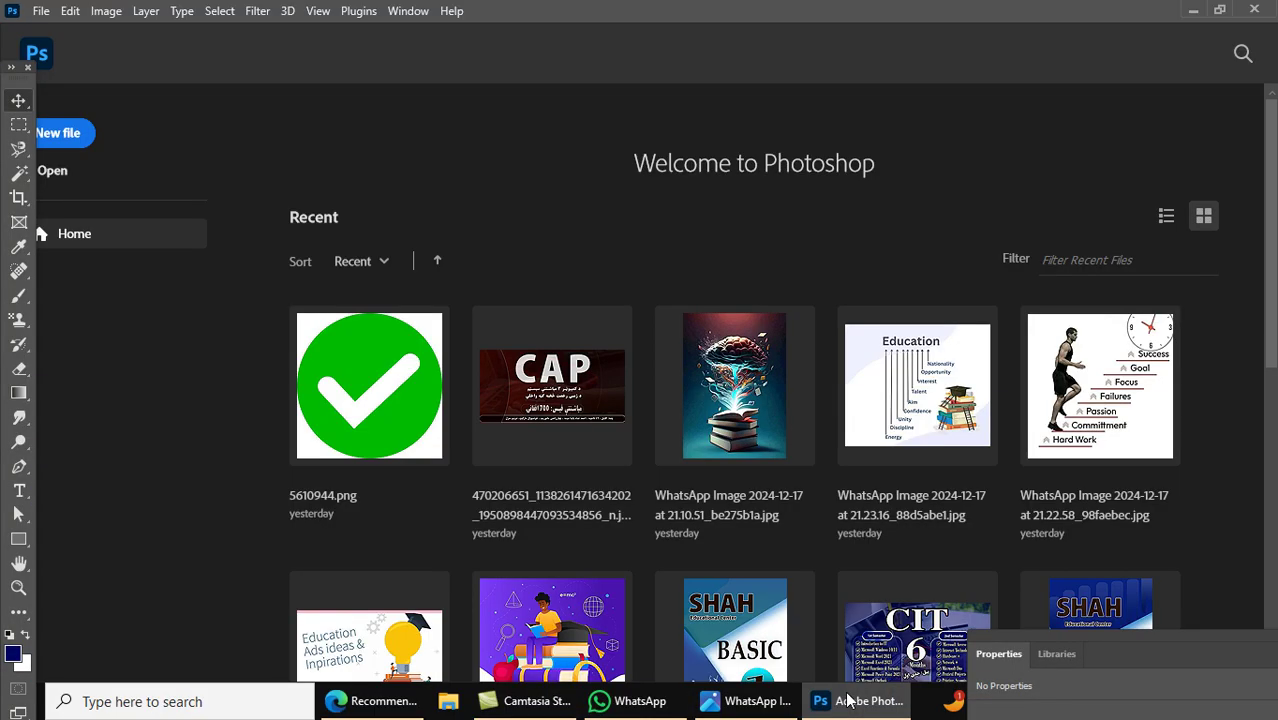
{"action": "left_click", "coordinate": [848, 700]}
{"action": "left_click", "coordinate": [758, 704]}
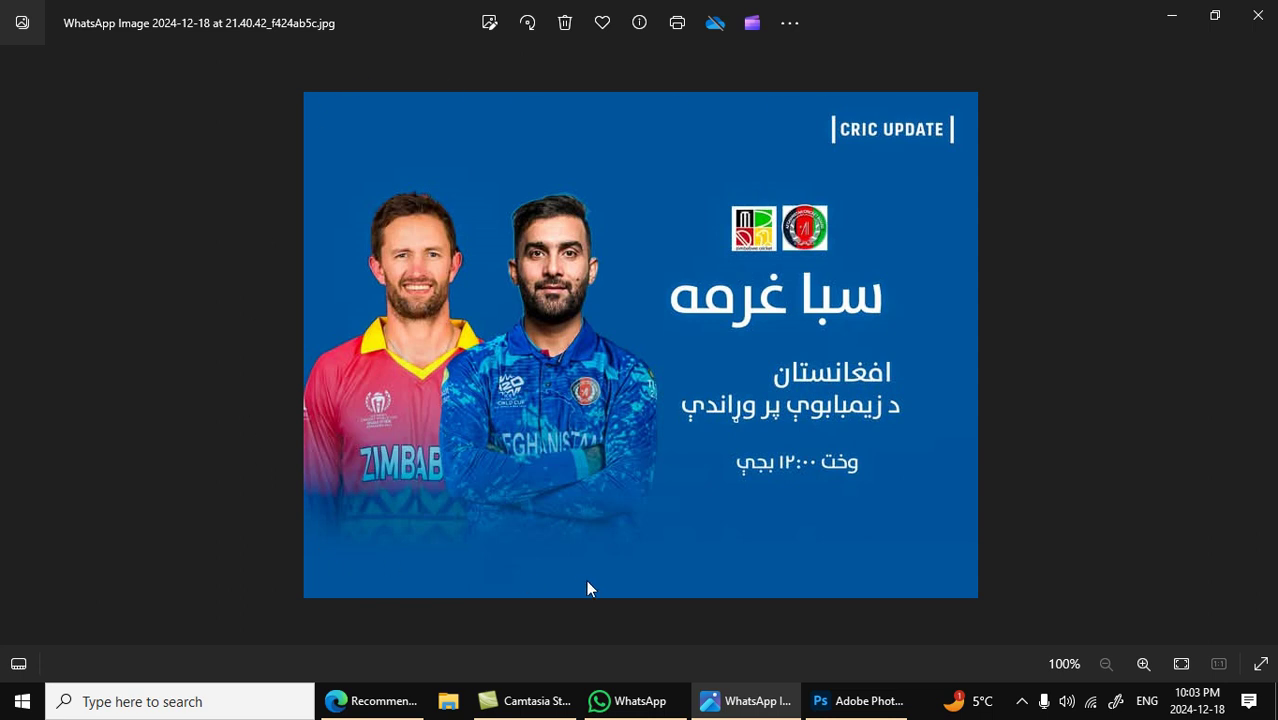
Step: Switch to Photoshop and create a new 720 x 540 pixel RGB document at 72 pixels/inch with a white background
{"action": "left_click", "coordinate": [856, 697]}
{"action": "left_click", "coordinate": [76, 146]}
{"action": "left_click", "coordinate": [896, 190]}
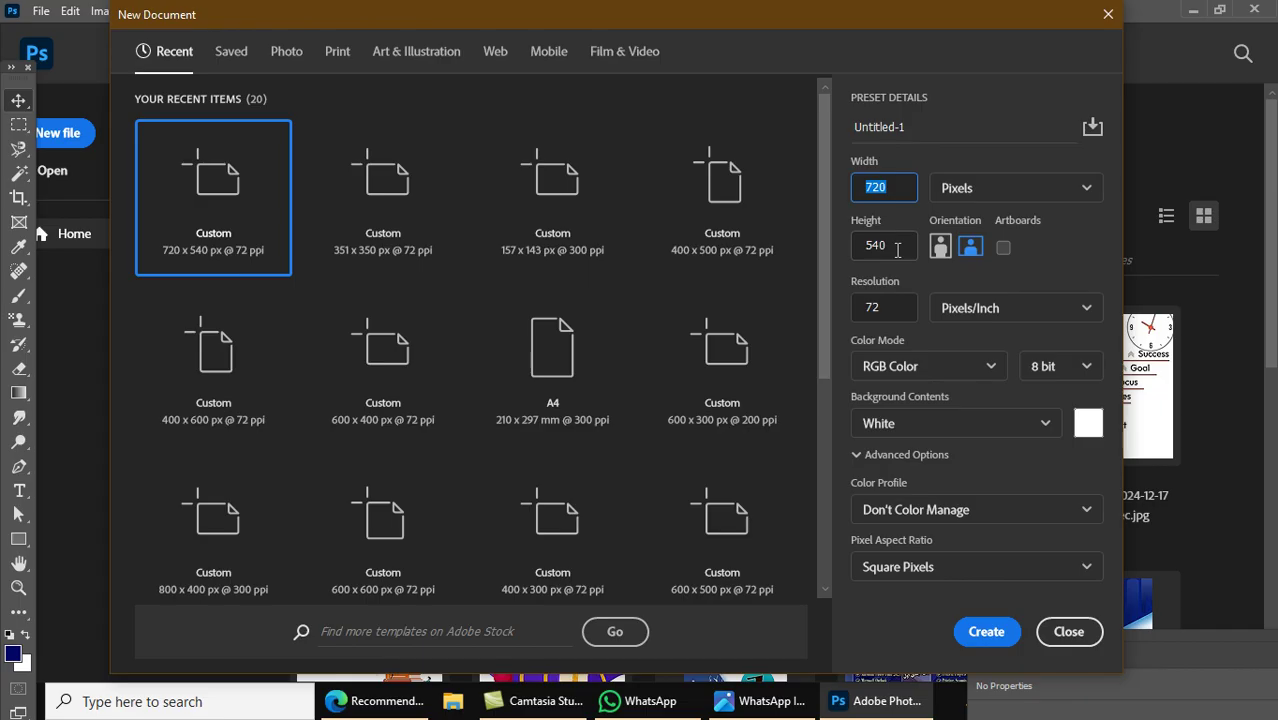
{"action": "left_click", "coordinate": [1003, 640]}
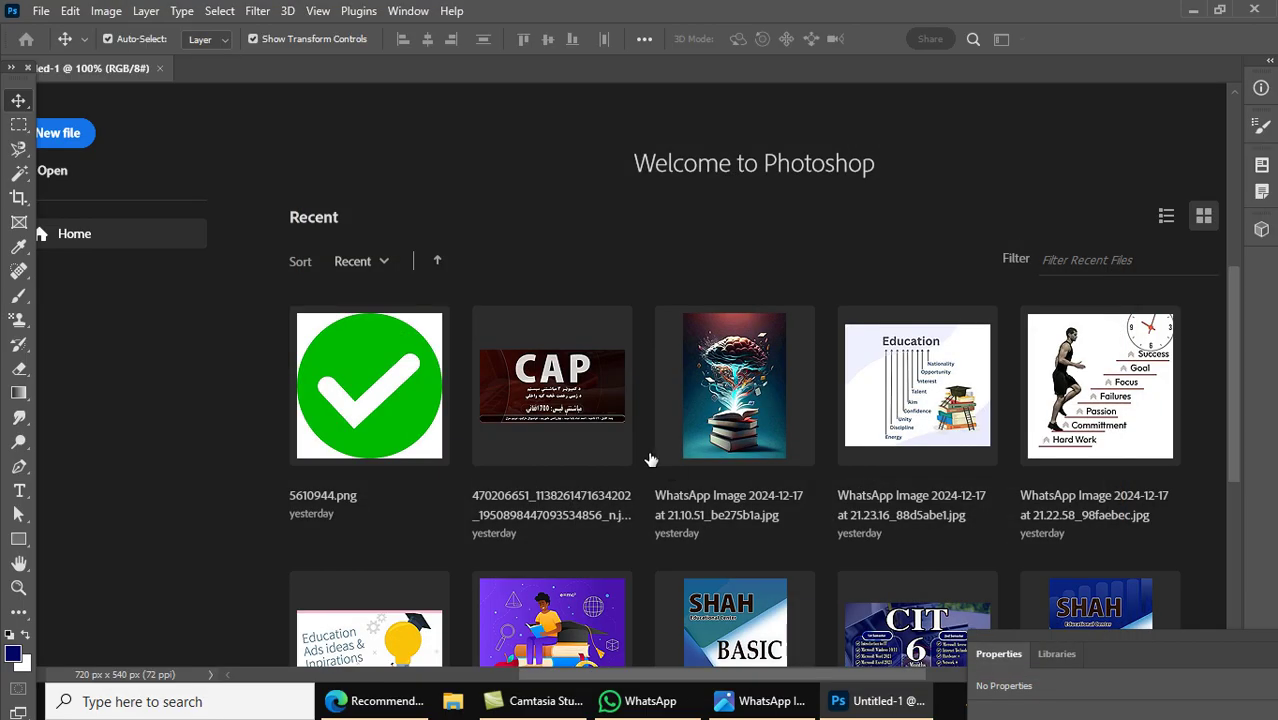
{"action": "left_click", "coordinate": [762, 701]}
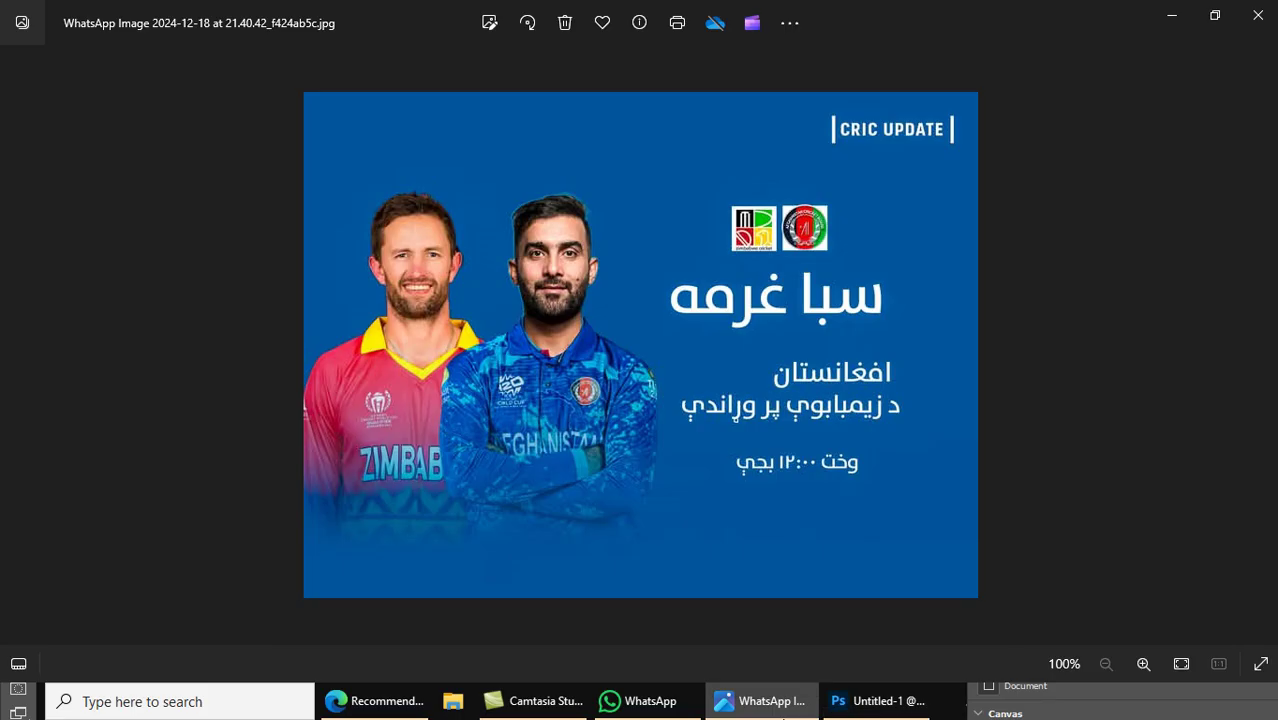
{"action": "left_click", "coordinate": [1162, 28]}
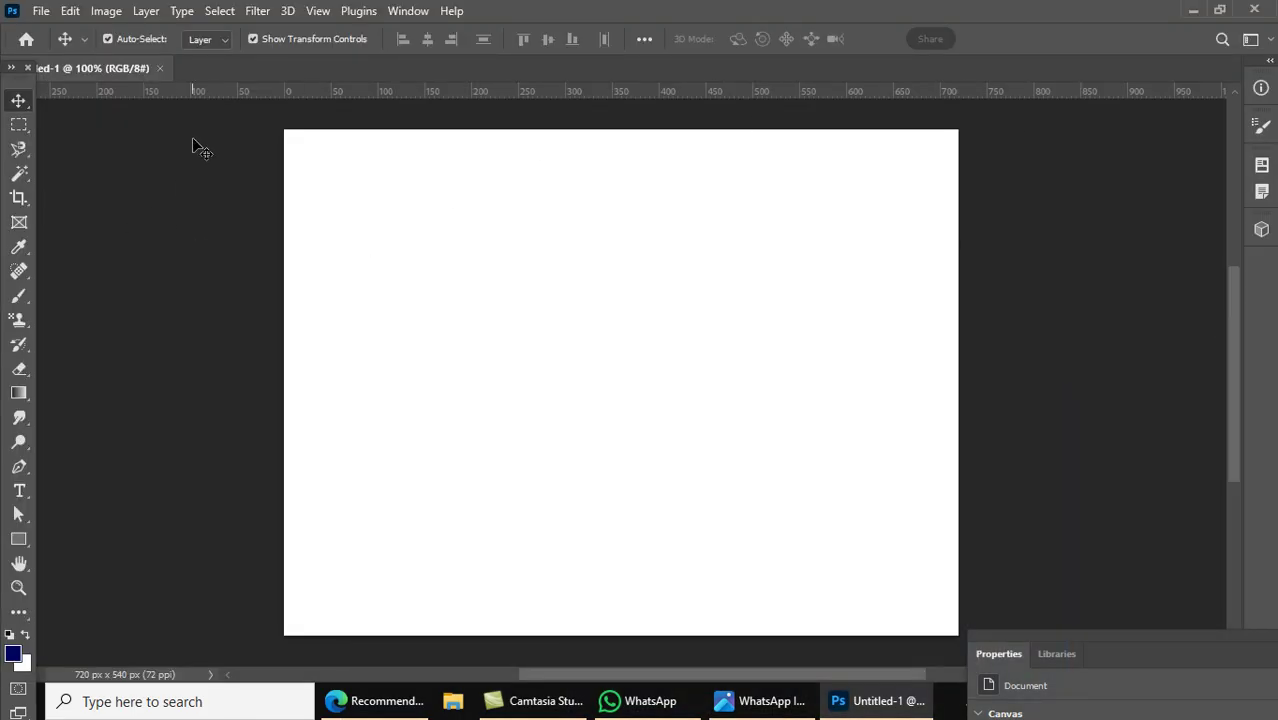
Step: Unlock the Background layer and fill the whole canvas with a bright blue colour at 100% opacity
{"action": "key", "text": "F7"}
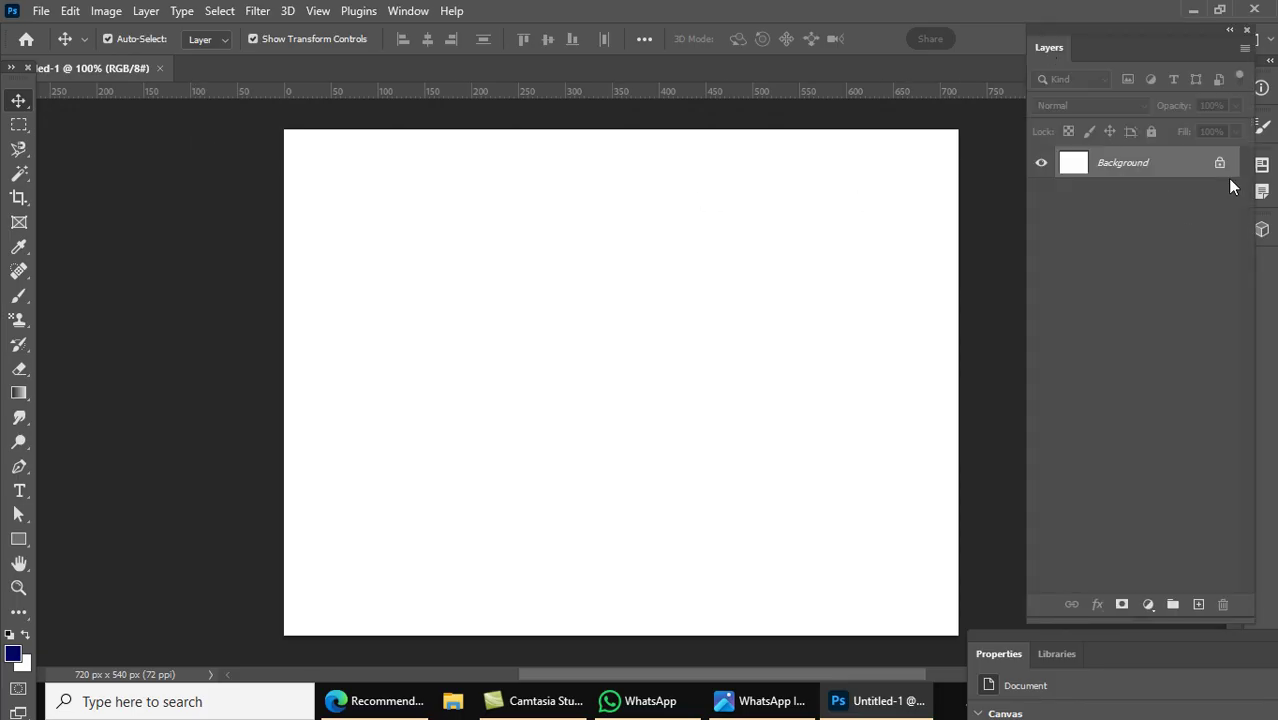
{"action": "left_click", "coordinate": [1200, 240]}
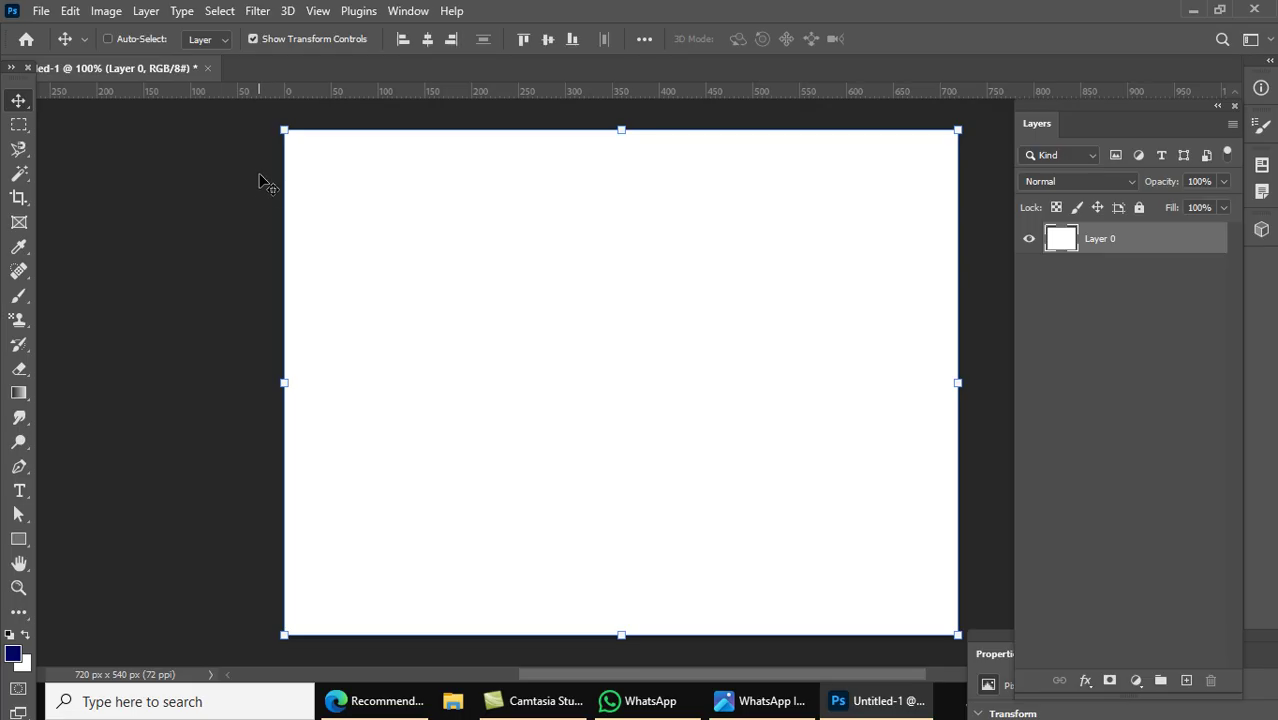
{"action": "left_click", "coordinate": [72, 11]}
{"action": "left_click", "coordinate": [118, 300]}
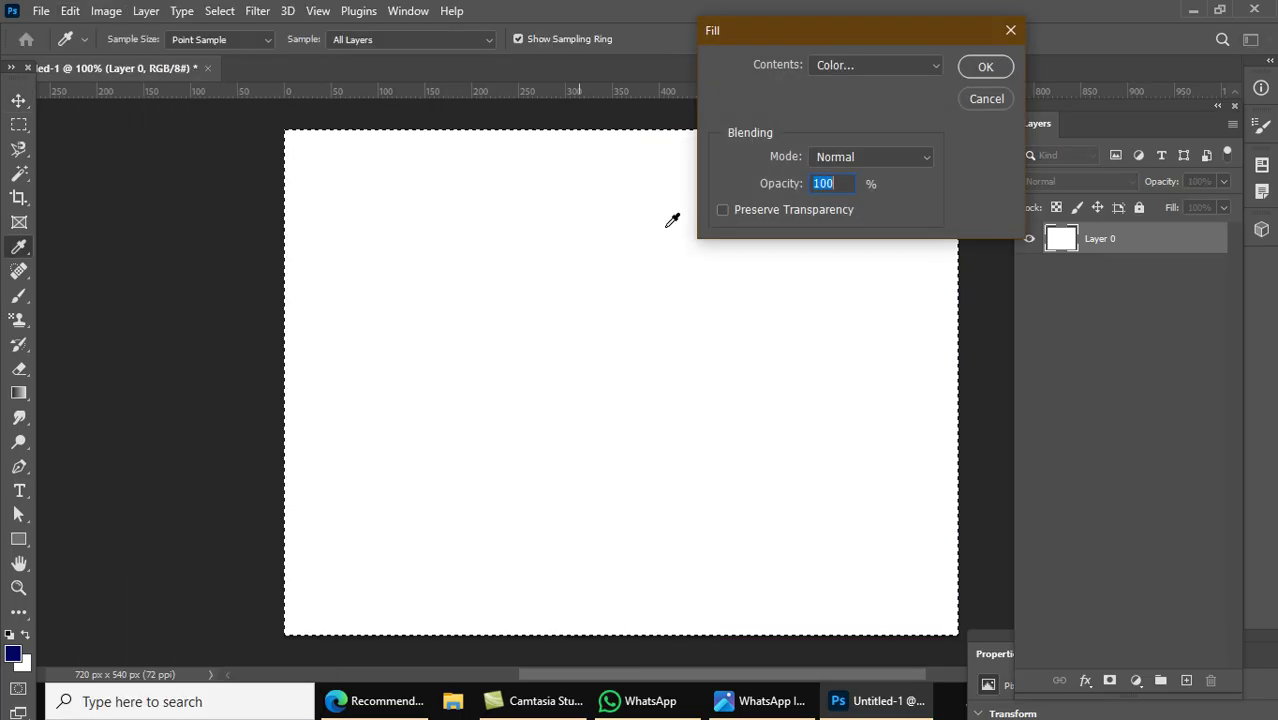
{"action": "left_click", "coordinate": [924, 66]}
{"action": "left_click", "coordinate": [903, 116]}
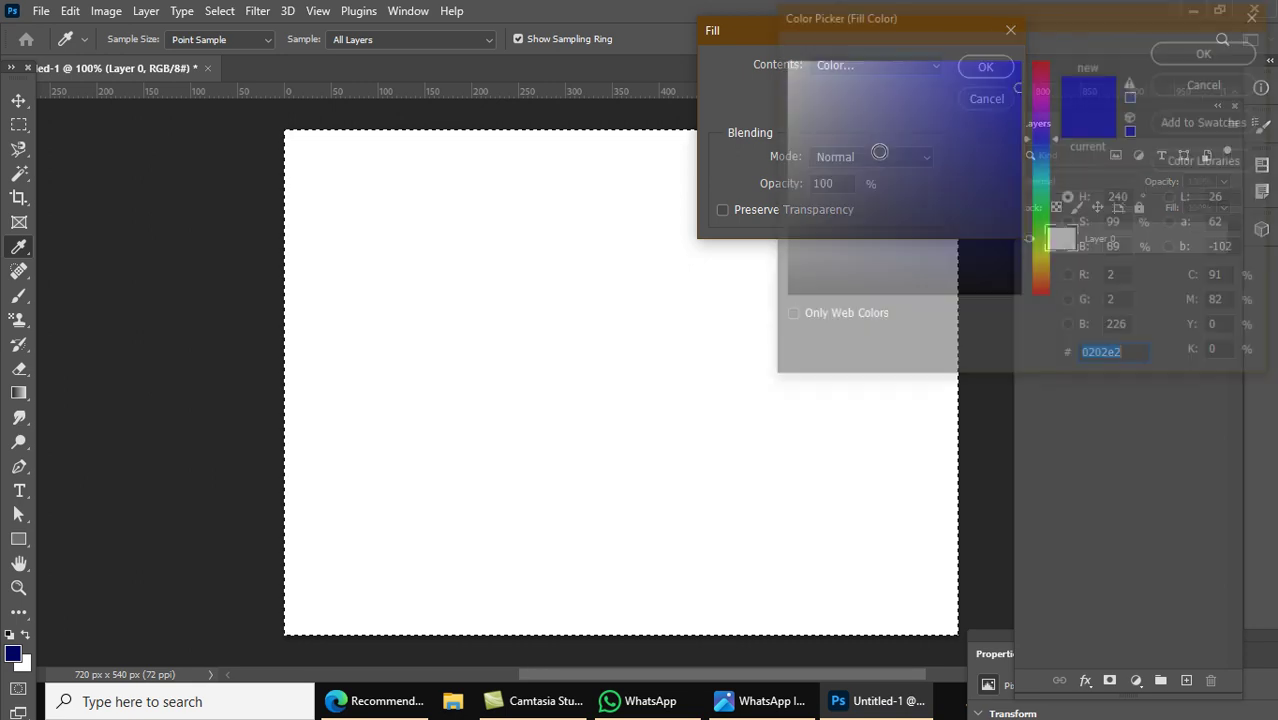
{"action": "mouse_move", "coordinate": [1004, 89]}
{"action": "left_mouse_down"}
{"action": "mouse_move", "coordinate": [1007, 134]}
{"action": "mouse_move", "coordinate": [981, 76]}
{"action": "left_mouse_up"}
{"action": "left_click", "coordinate": [1190, 52]}
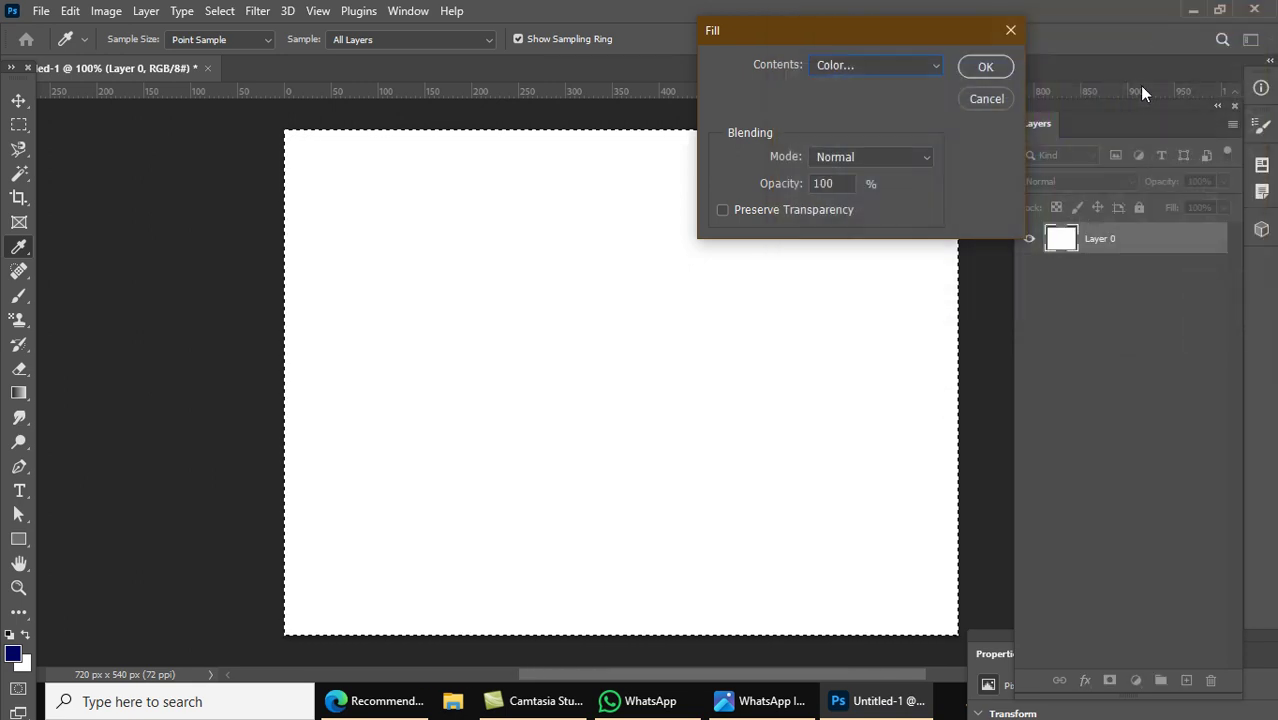
{"action": "left_click", "coordinate": [998, 69]}
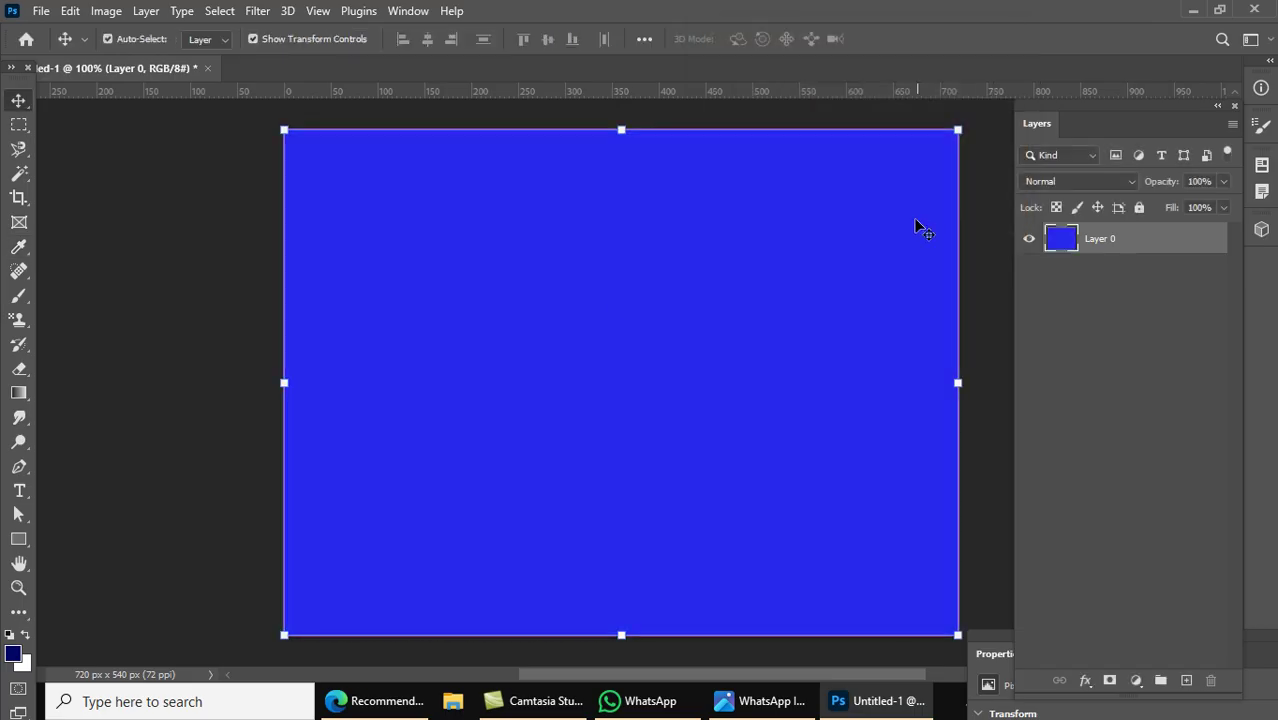
{"action": "left_click", "coordinate": [70, 317]}
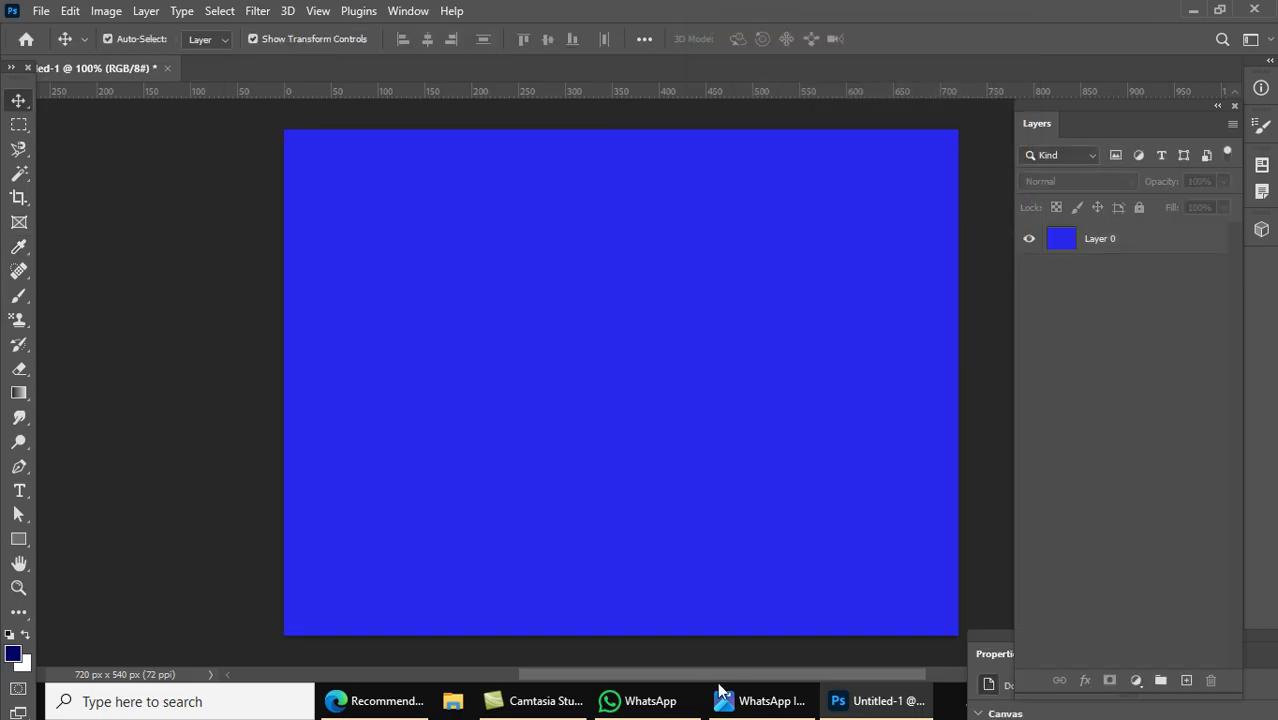
Step: Switch to the Windows desktop and turn on the display of desktop icons
{"action": "left_click", "coordinate": [1193, 10]}
{"action": "right_click", "coordinate": [842, 132]}
{"action": "mouse_move", "coordinate": [848, 140]}
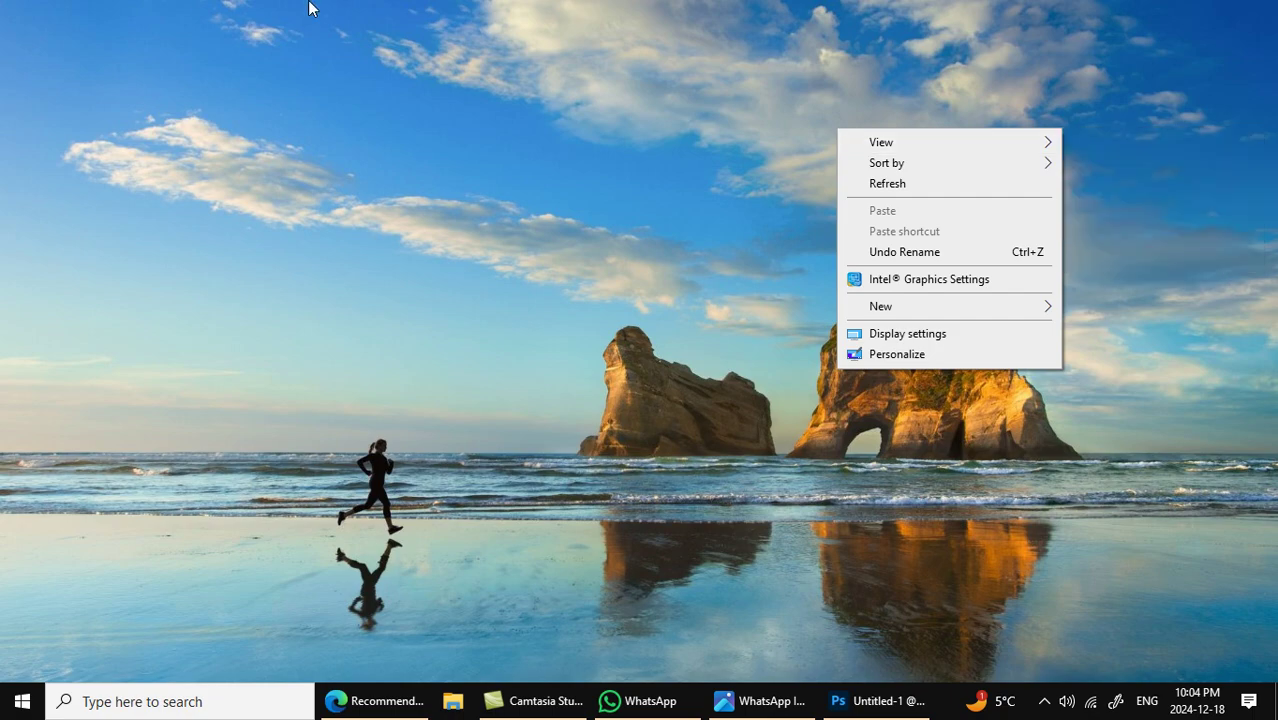
{"action": "right_click", "coordinate": [537, 154]}
{"action": "mouse_move", "coordinate": [600, 168]}
{"action": "left_click", "coordinate": [815, 301]}
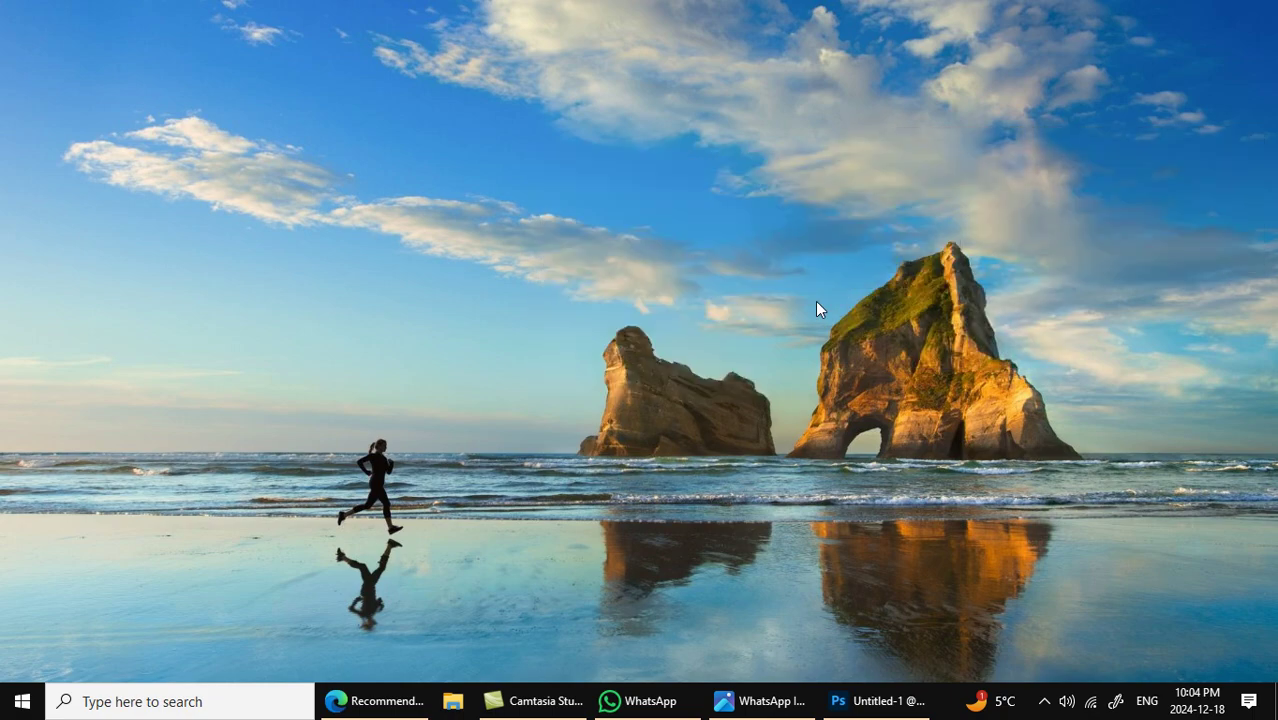
{"action": "right_click", "coordinate": [698, 177]}
{"action": "mouse_move", "coordinate": [880, 191]}
{"action": "left_click", "coordinate": [962, 308]}
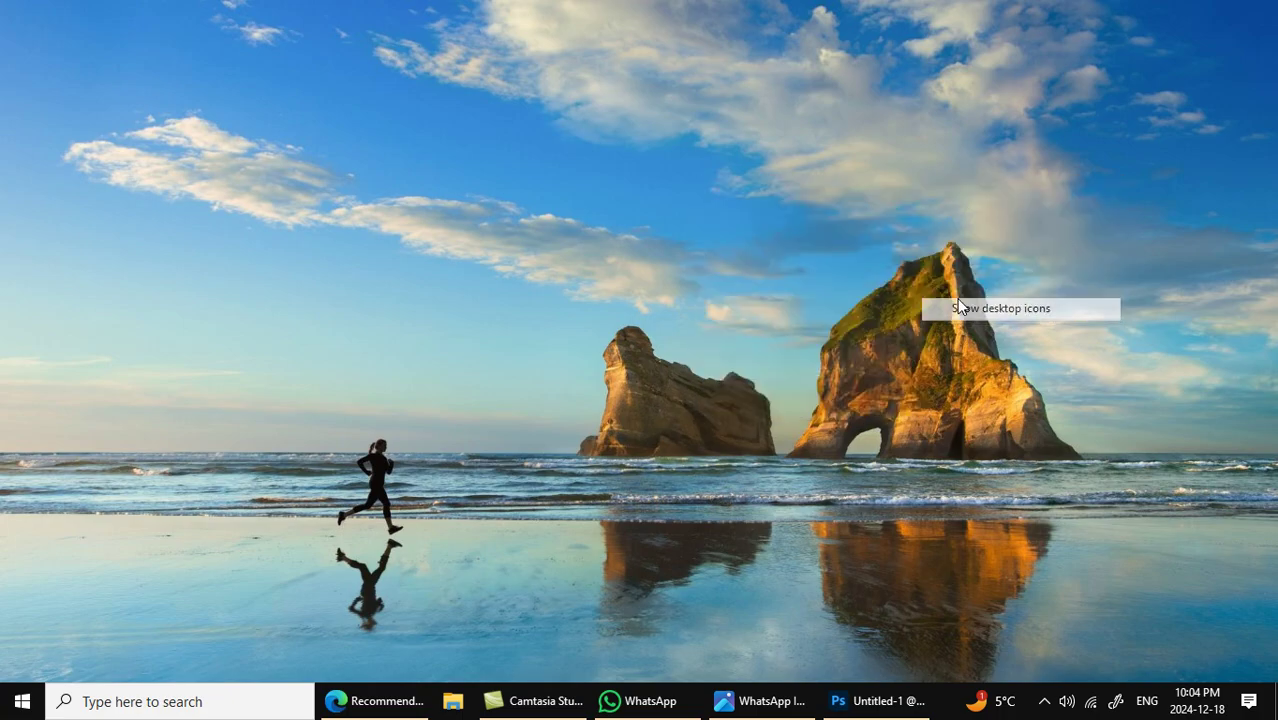
Step: Open the today folder from the desktop and open hashmat.jpeg from it in Adobe Photoshop 2023
{"action": "double_click", "coordinate": [537, 158]}
{"action": "right_click", "coordinate": [460, 242]}
{"action": "mouse_move", "coordinate": [686, 378]}
{"action": "left_click", "coordinate": [785, 369]}
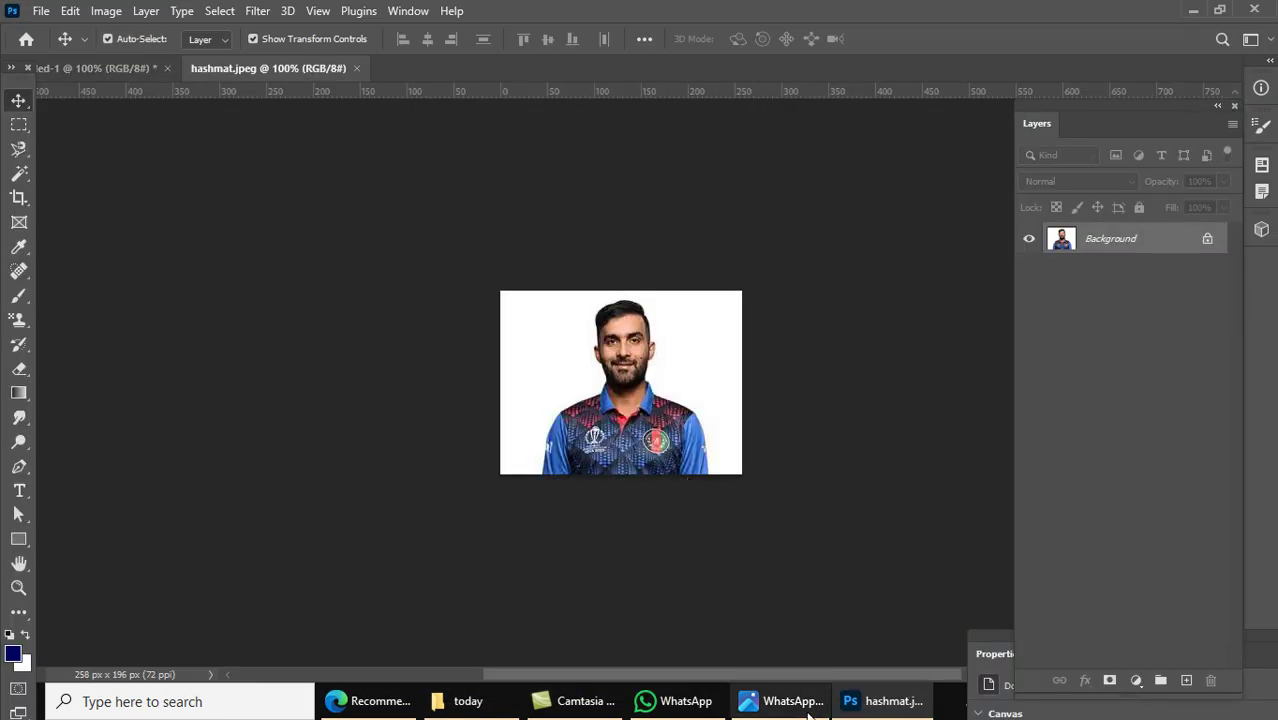
{"action": "left_click", "coordinate": [500, 701]}
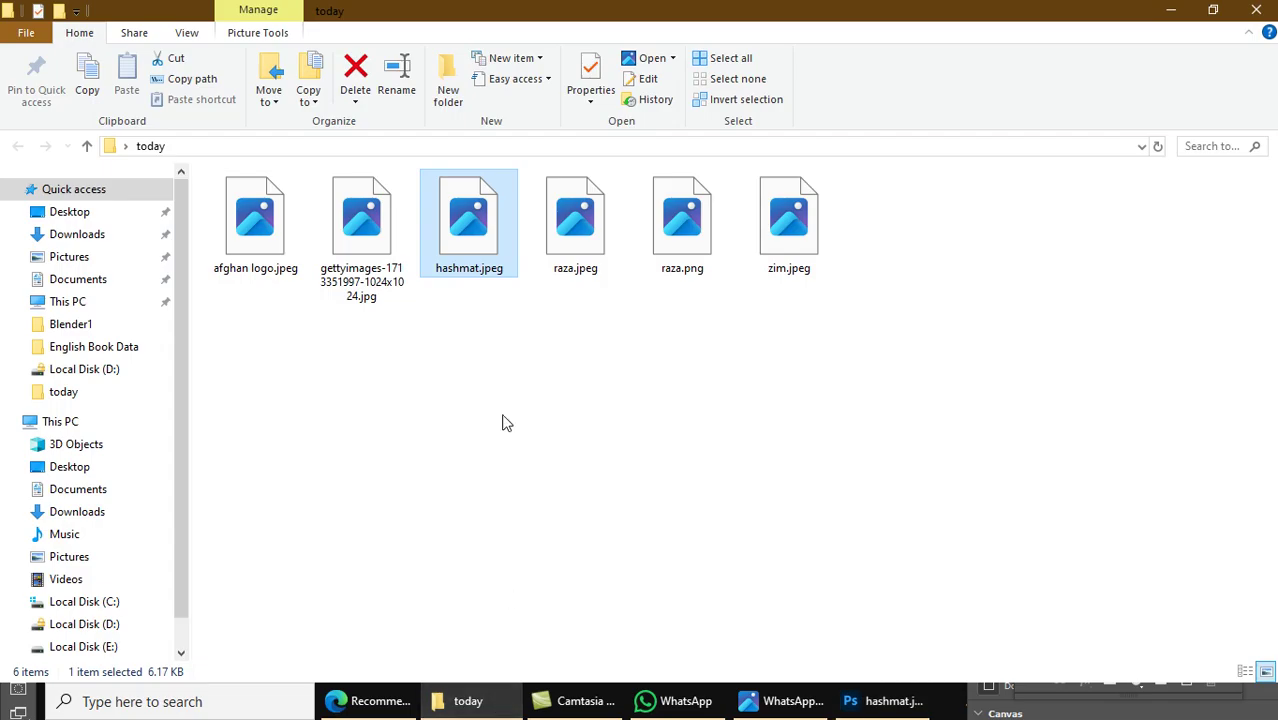
{"action": "right_click", "coordinate": [563, 266]}
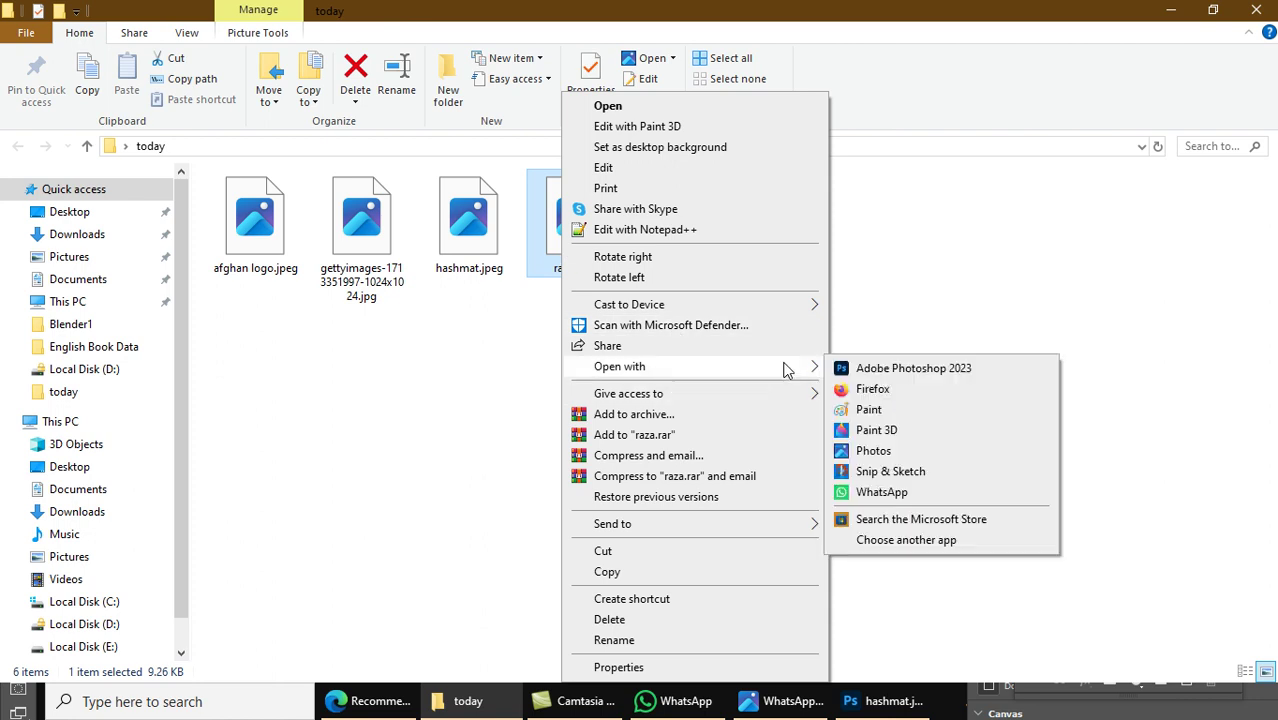
{"action": "left_click", "coordinate": [849, 376]}
{"action": "right_click", "coordinate": [580, 221]}
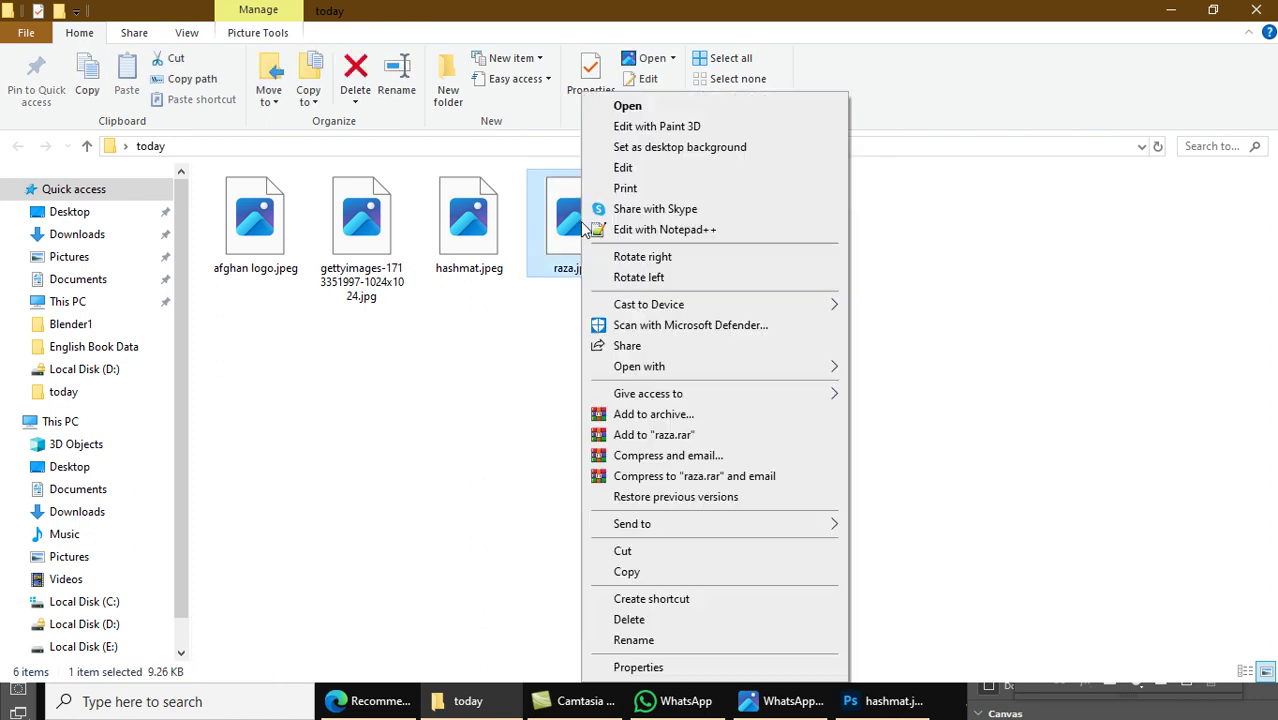
{"action": "left_click", "coordinate": [855, 369]}
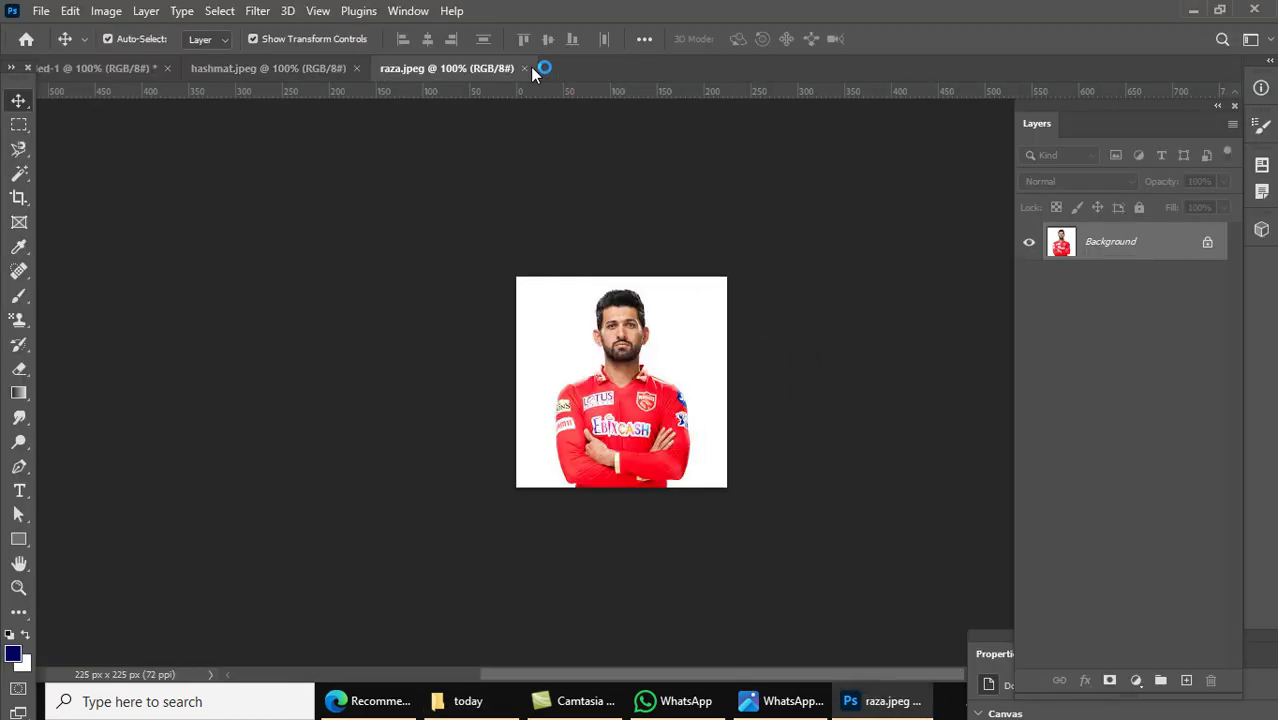
{"action": "left_click", "coordinate": [524, 68]}
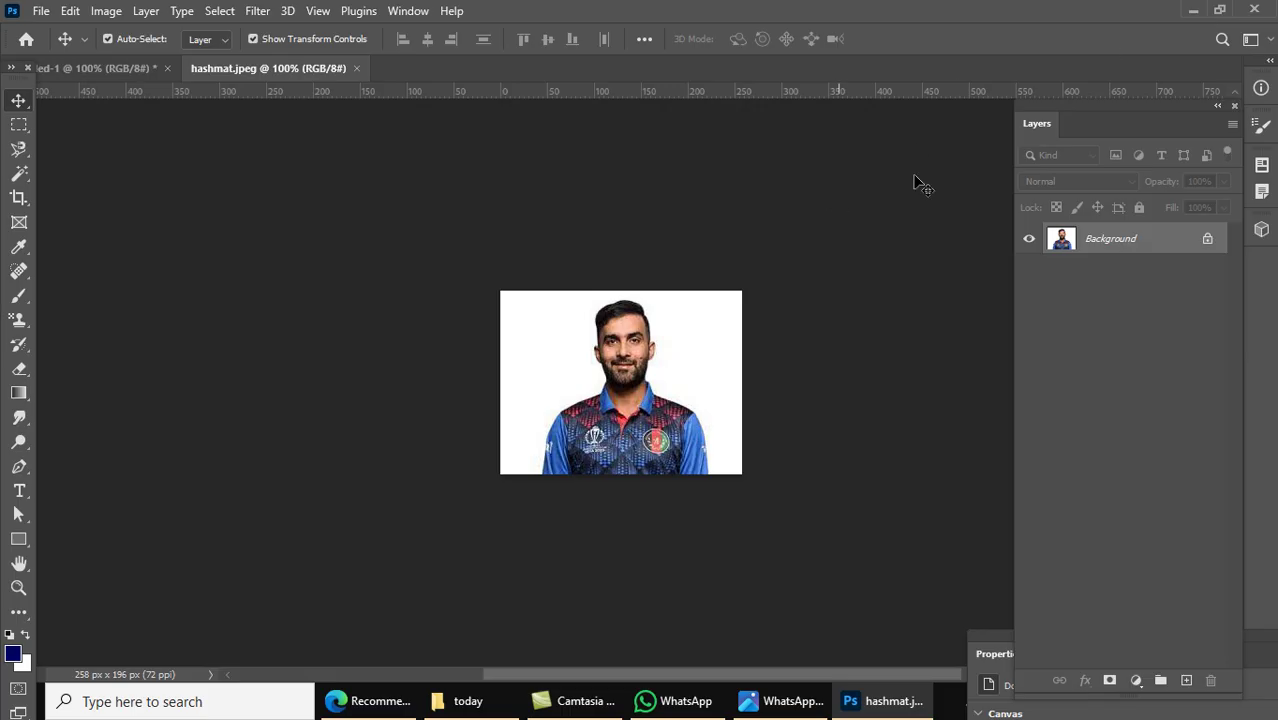
Step: Return to the today folder and open raza.png in Adobe Photoshop 2023
{"action": "left_click", "coordinate": [1193, 10]}
{"action": "right_click", "coordinate": [655, 207]}
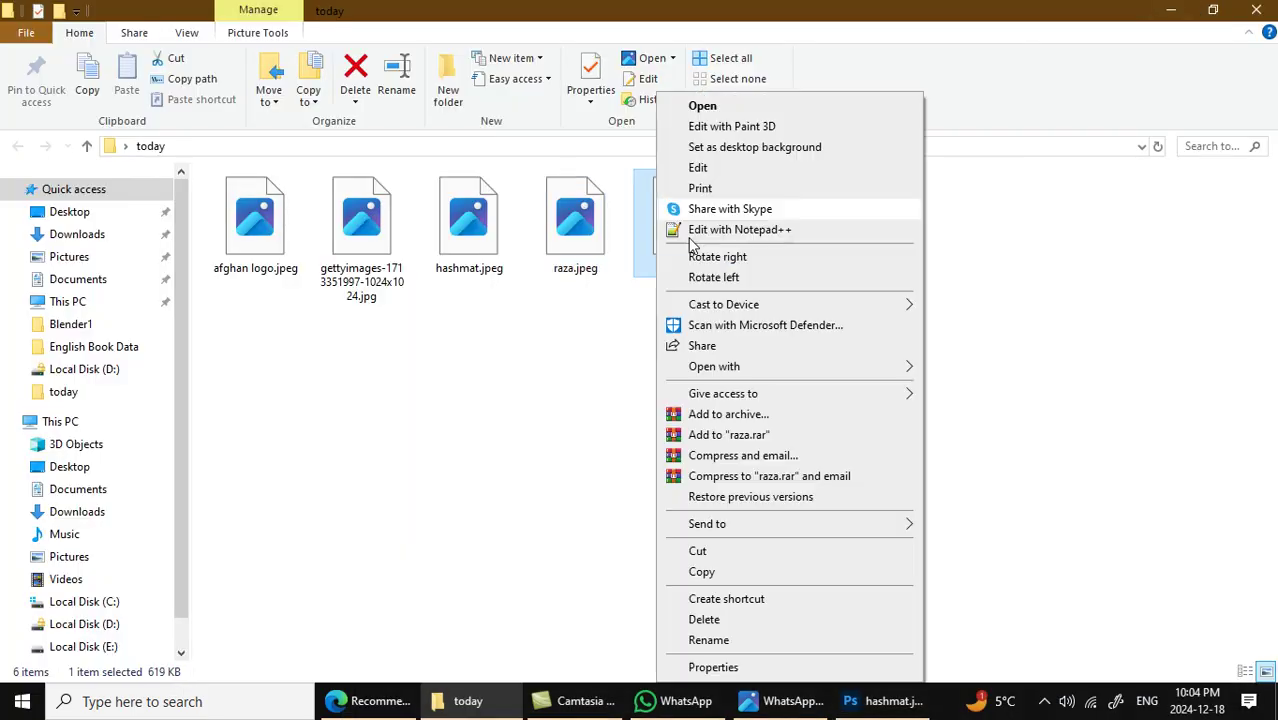
{"action": "mouse_move", "coordinate": [873, 375]}
{"action": "left_click", "coordinate": [990, 364]}
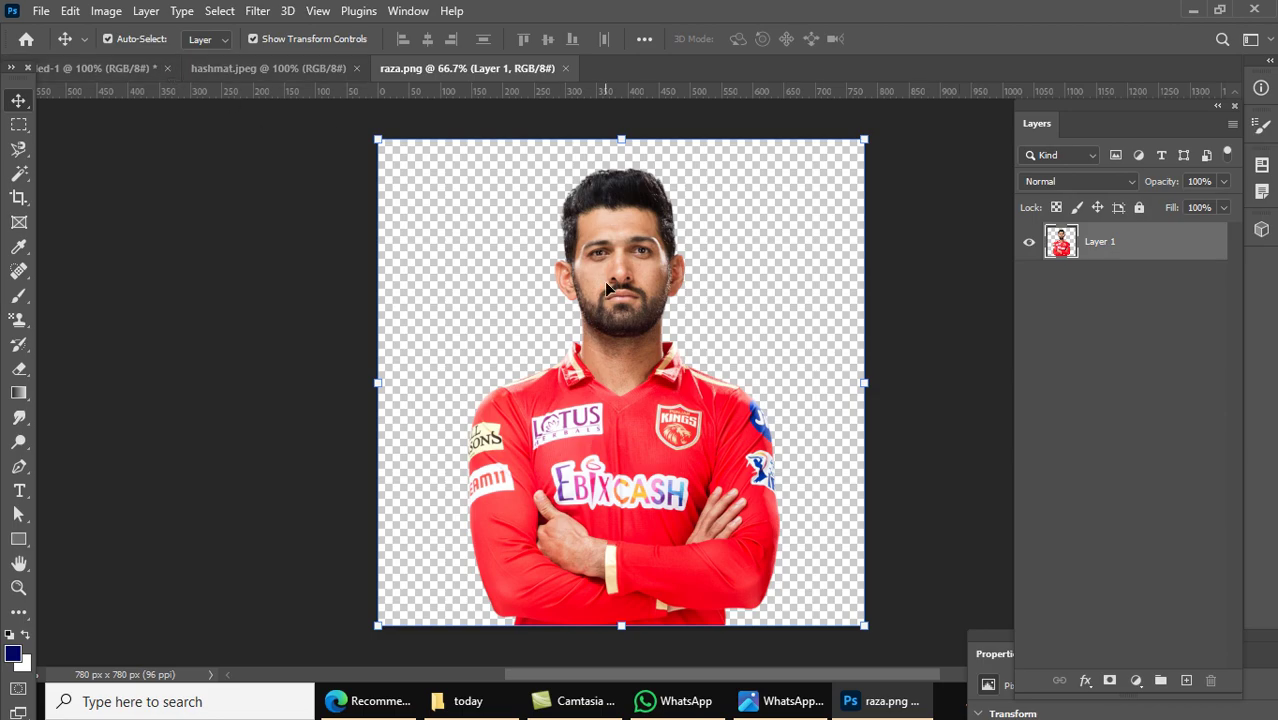
Step: Place the red-shirted player from raza.png on the left half of the blue canvas, scaled to about 43% width and 45% height
{"action": "left_click_drag", "start_coordinate": [606, 288], "coordinate": [128, 68]}
{"action": "left_click_drag", "start_coordinate": [555, 397], "coordinate": [555, 397]}
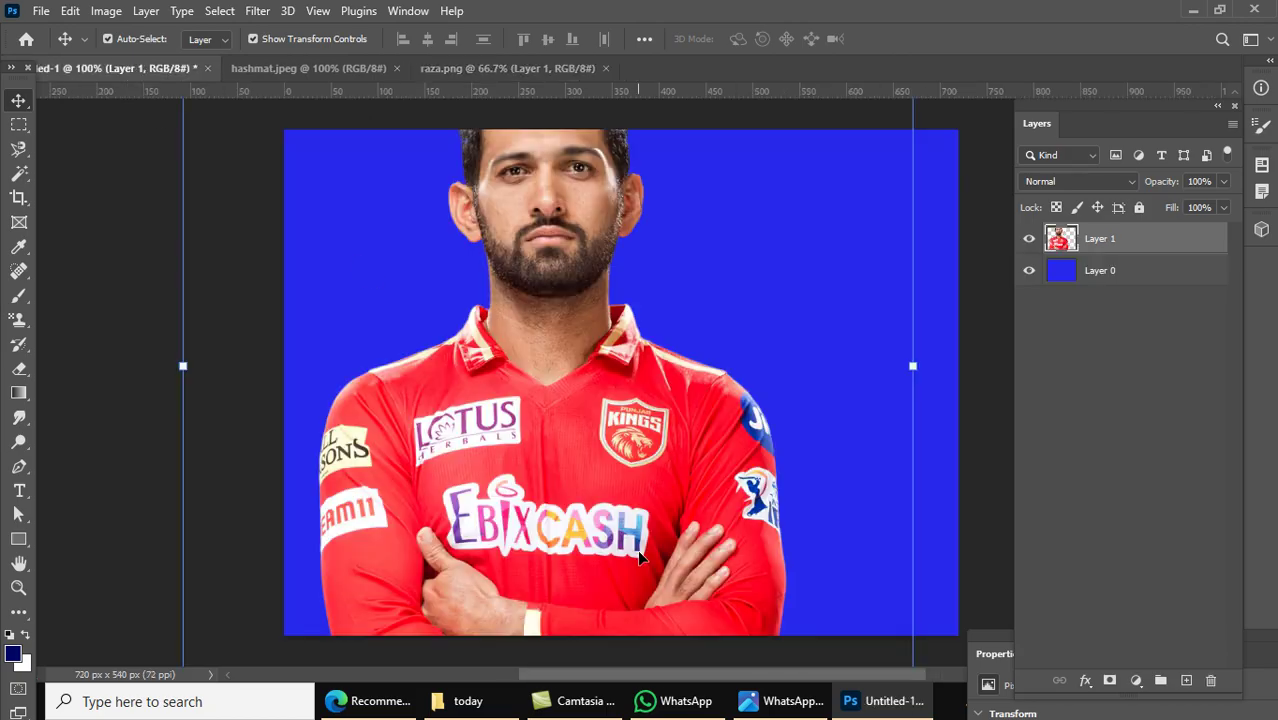
{"action": "left_click_drag", "start_coordinate": [212, 150], "coordinate": [542, 471]}
{"action": "left_click_drag", "start_coordinate": [774, 616], "coordinate": [544, 407]}
{"action": "left_click_drag", "start_coordinate": [702, 652], "coordinate": [610, 578]}
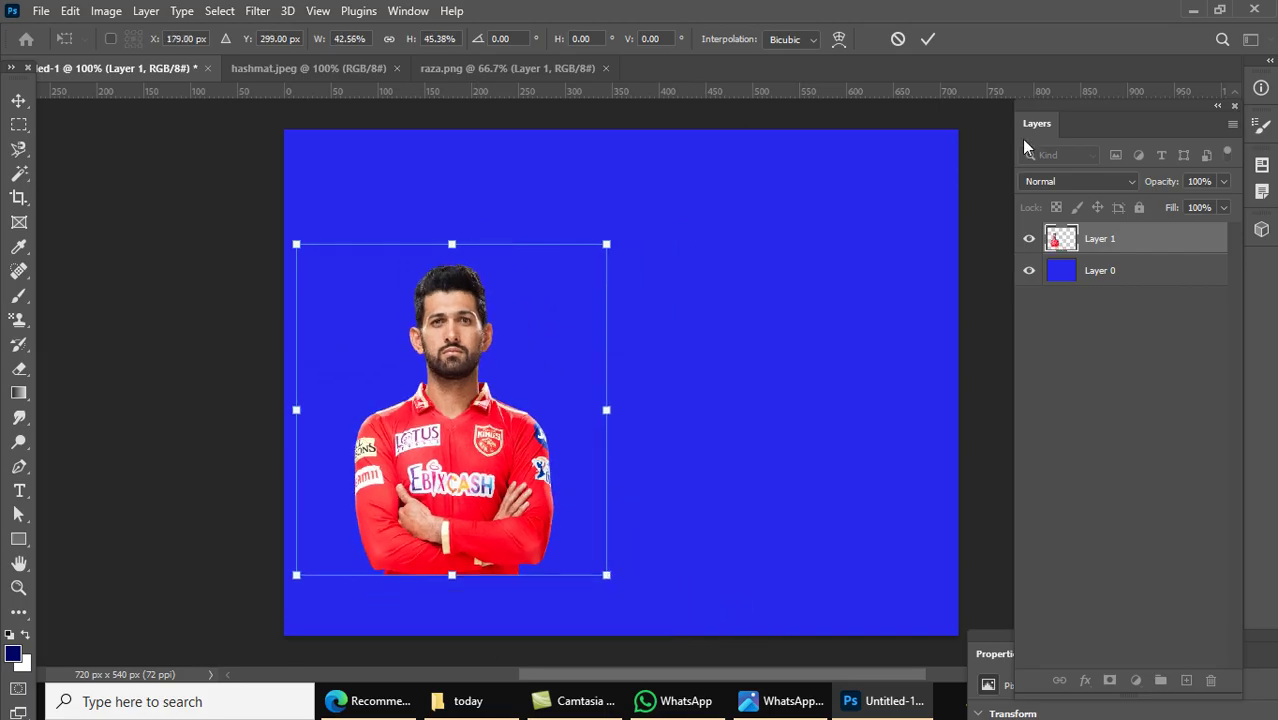
{"action": "left_click", "coordinate": [926, 39]}
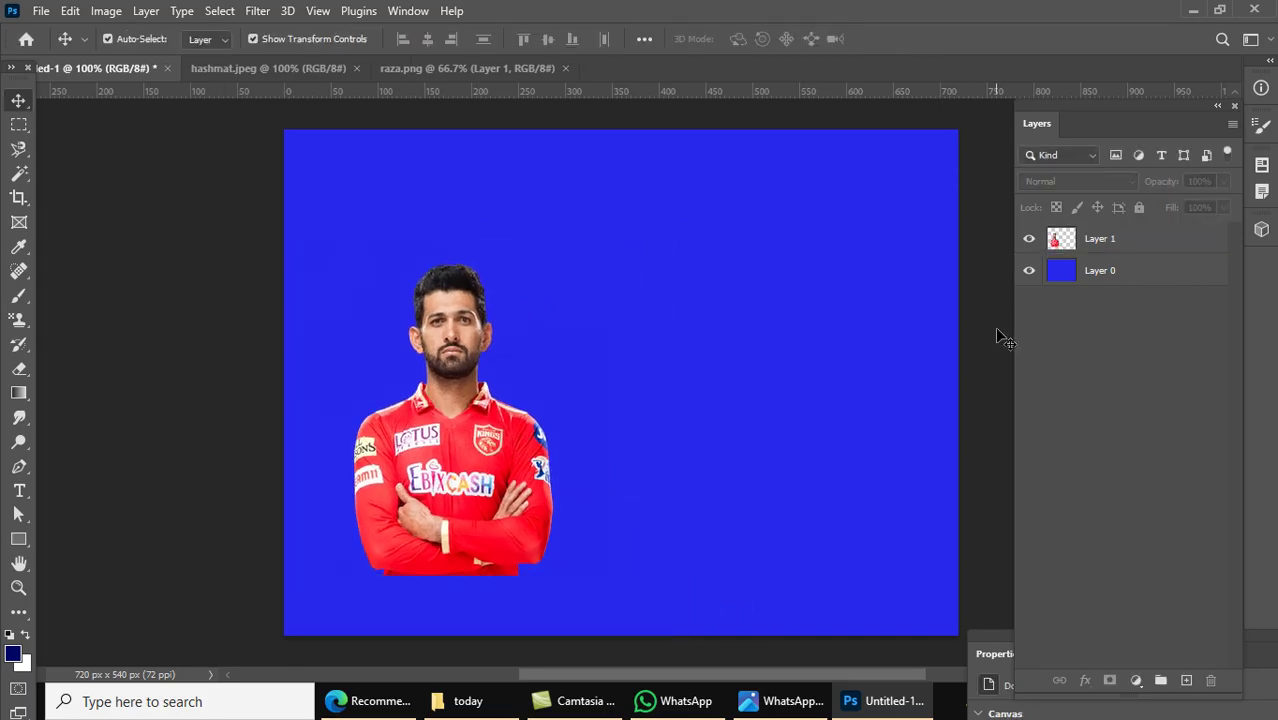
{"action": "left_click", "coordinate": [473, 458]}
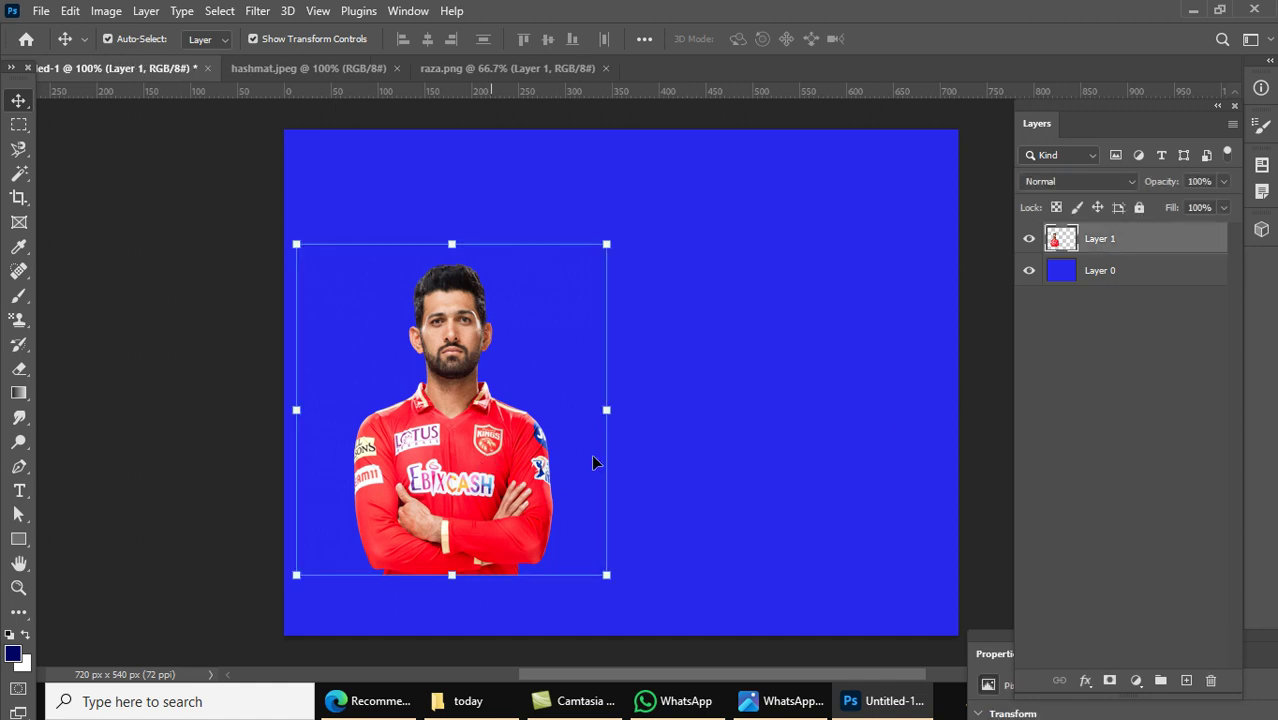
{"action": "left_click", "coordinate": [988, 384]}
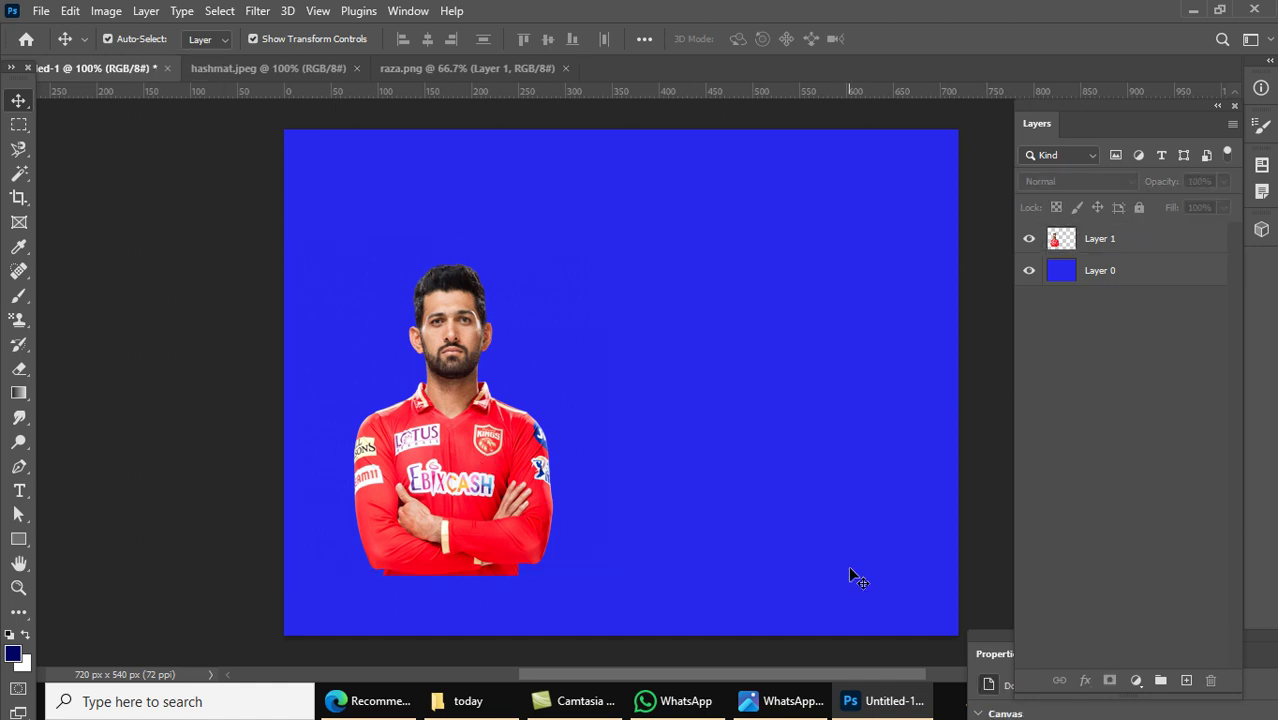
{"action": "left_click", "coordinate": [502, 406]}
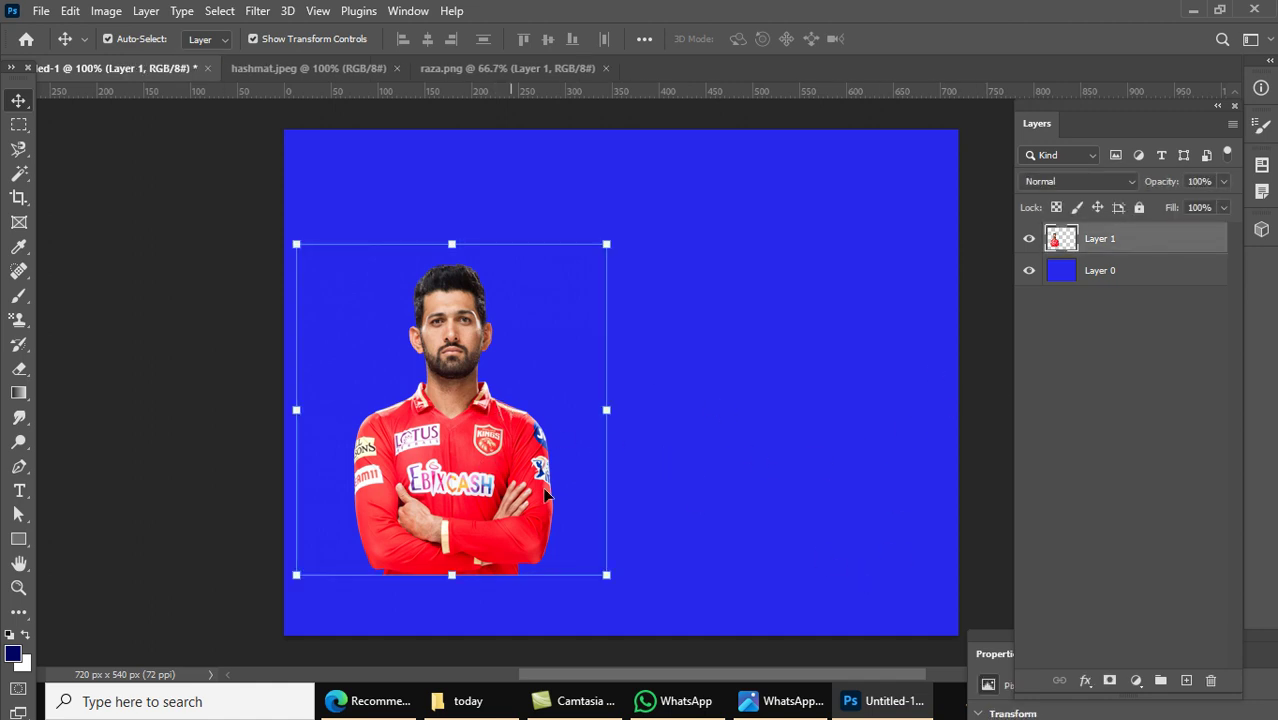
{"action": "left_click", "coordinate": [996, 486]}
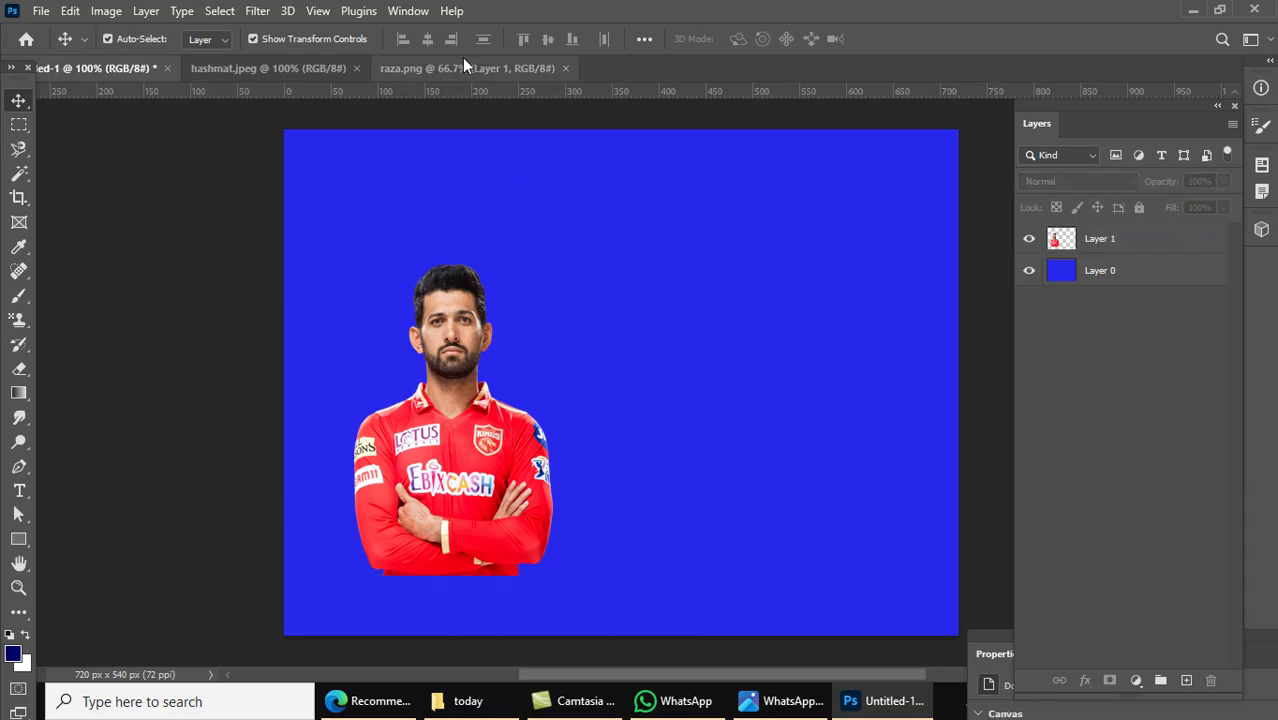
Step: Bring up the hashmat.jpeg document and unlock its Background layer
{"action": "left_click", "coordinate": [468, 67]}
{"action": "left_click", "coordinate": [335, 67]}
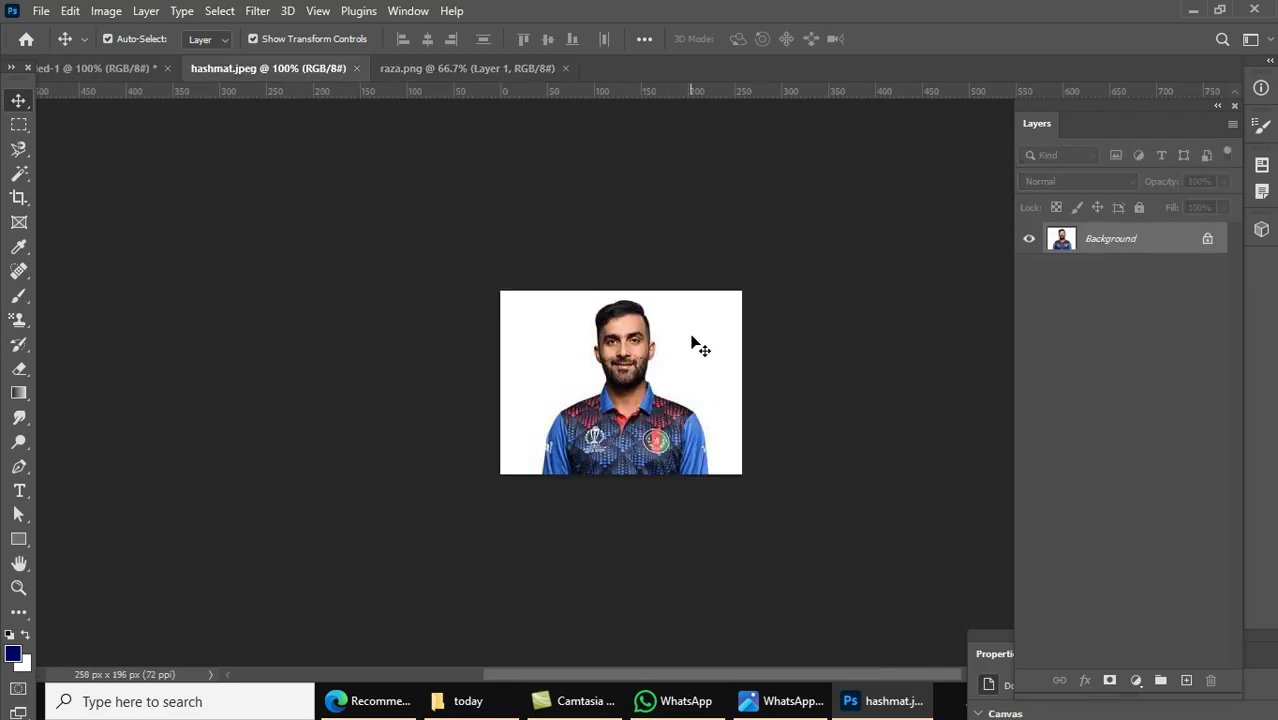
{"action": "key", "text": "ctrl+plus"}
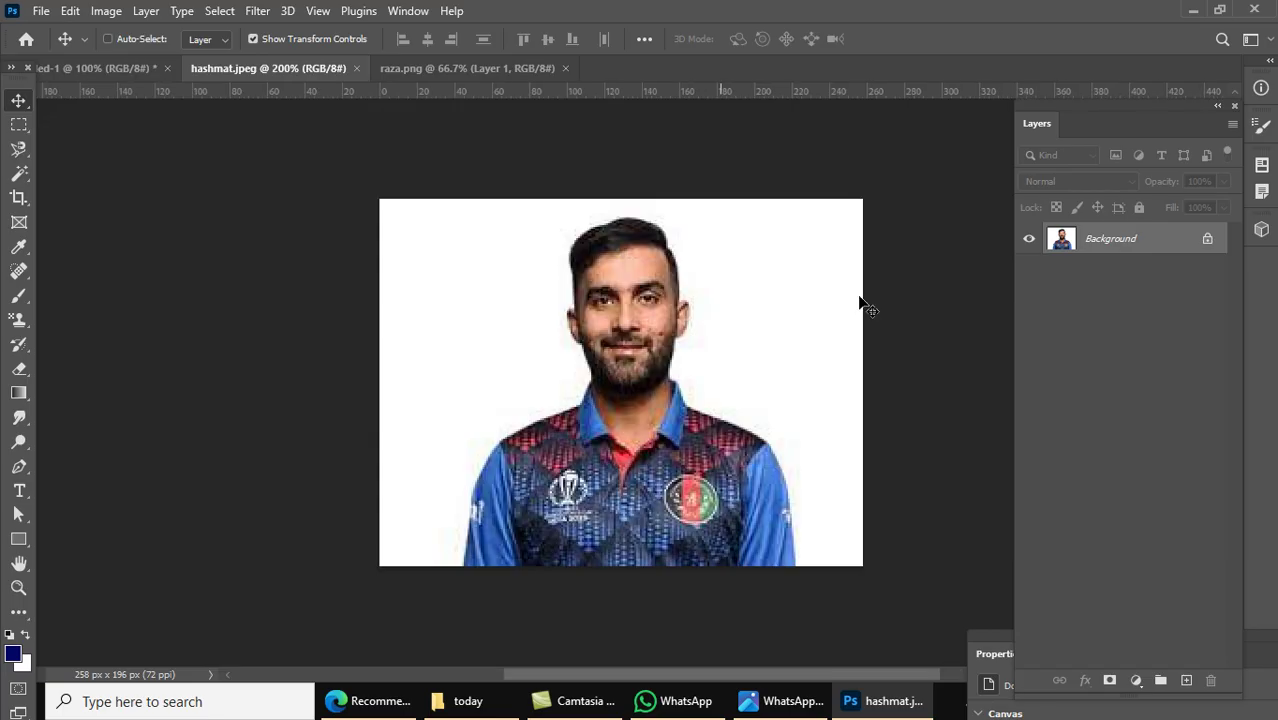
{"action": "left_click", "coordinate": [1208, 240]}
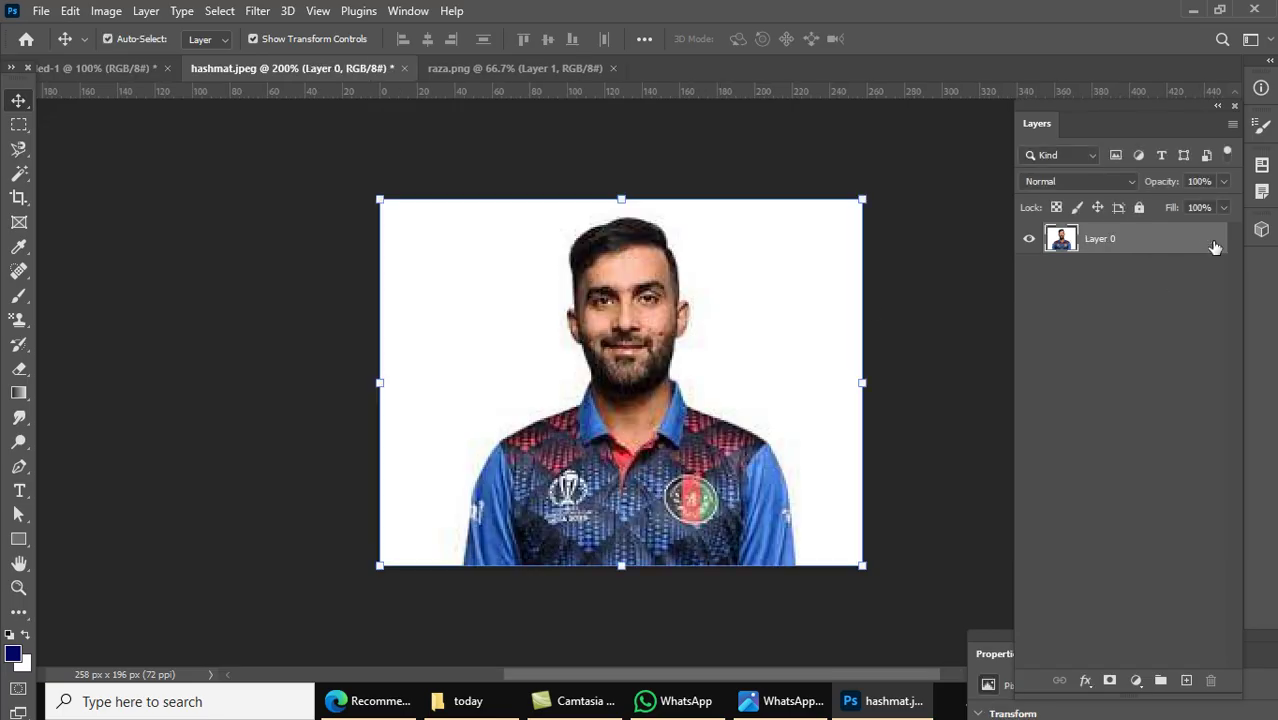
Step: Select the white area around the player in hashmat.jpeg with the Magic Wand and delete it
{"action": "left_click", "coordinate": [20, 174]}
{"action": "right_click", "coordinate": [20, 180]}
{"action": "left_click", "coordinate": [79, 211]}
{"action": "left_click", "coordinate": [485, 331]}
{"action": "key", "text": "Delete"}
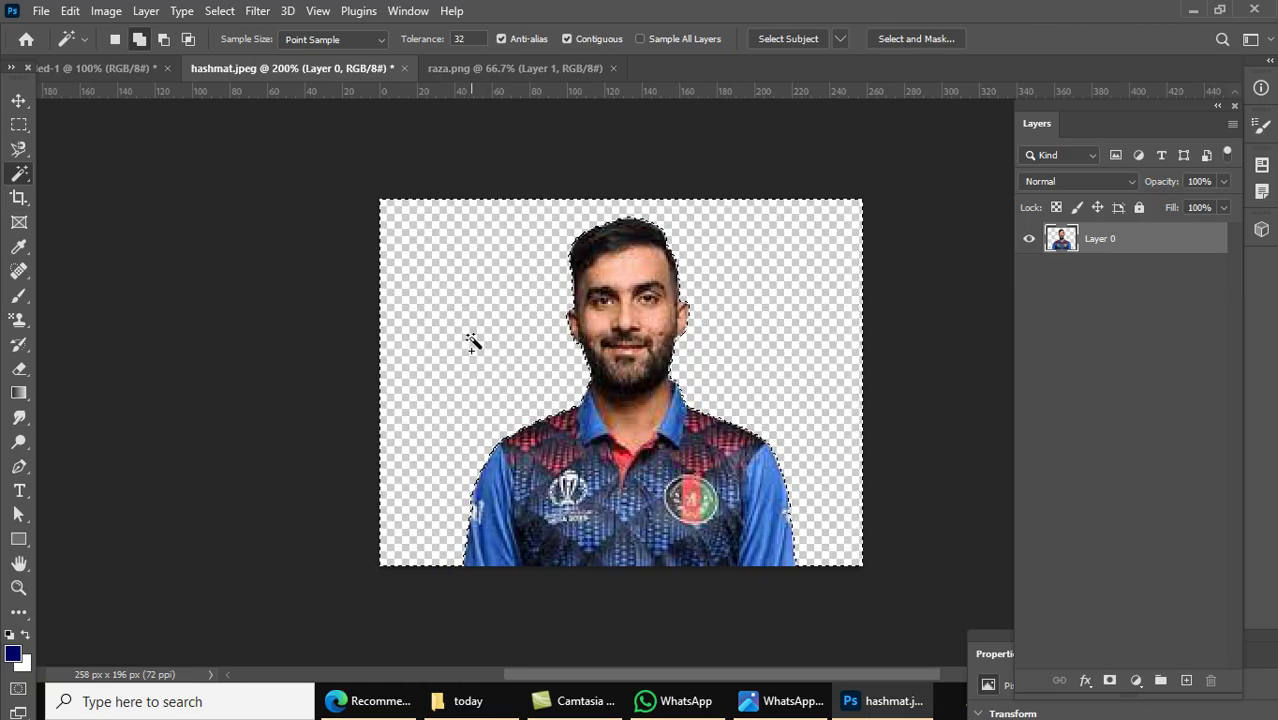
Step: Deselect the cut-out player in hashmat.jpeg and move him into the blue poster document, beside the red-shirted player
{"action": "key", "text": "ctrl+d"}
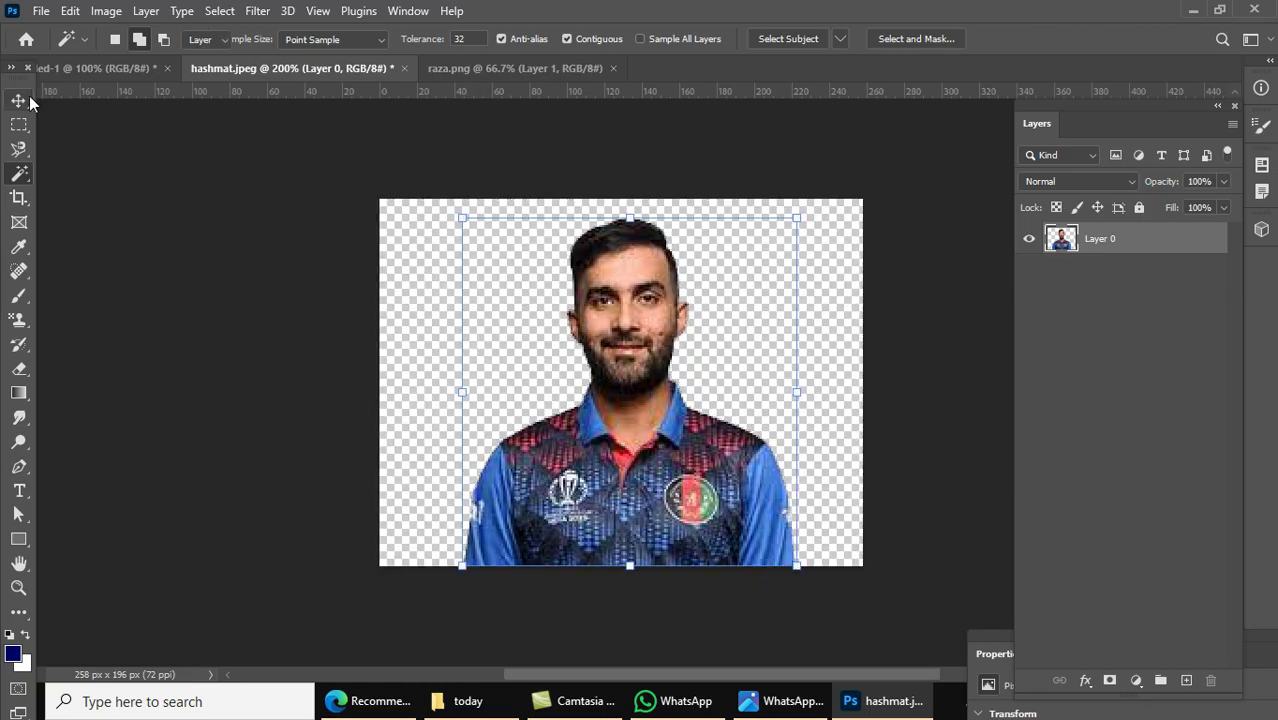
{"action": "left_click", "coordinate": [18, 100]}
{"action": "left_click_drag", "start_coordinate": [532, 284], "coordinate": [621, 317]}
{"action": "left_click_drag", "start_coordinate": [703, 402], "coordinate": [765, 486]}
{"action": "left_click_drag", "start_coordinate": [722, 429], "coordinate": [741, 500]}
{"action": "left_click_drag", "start_coordinate": [380, 408], "coordinate": [377, 421]}
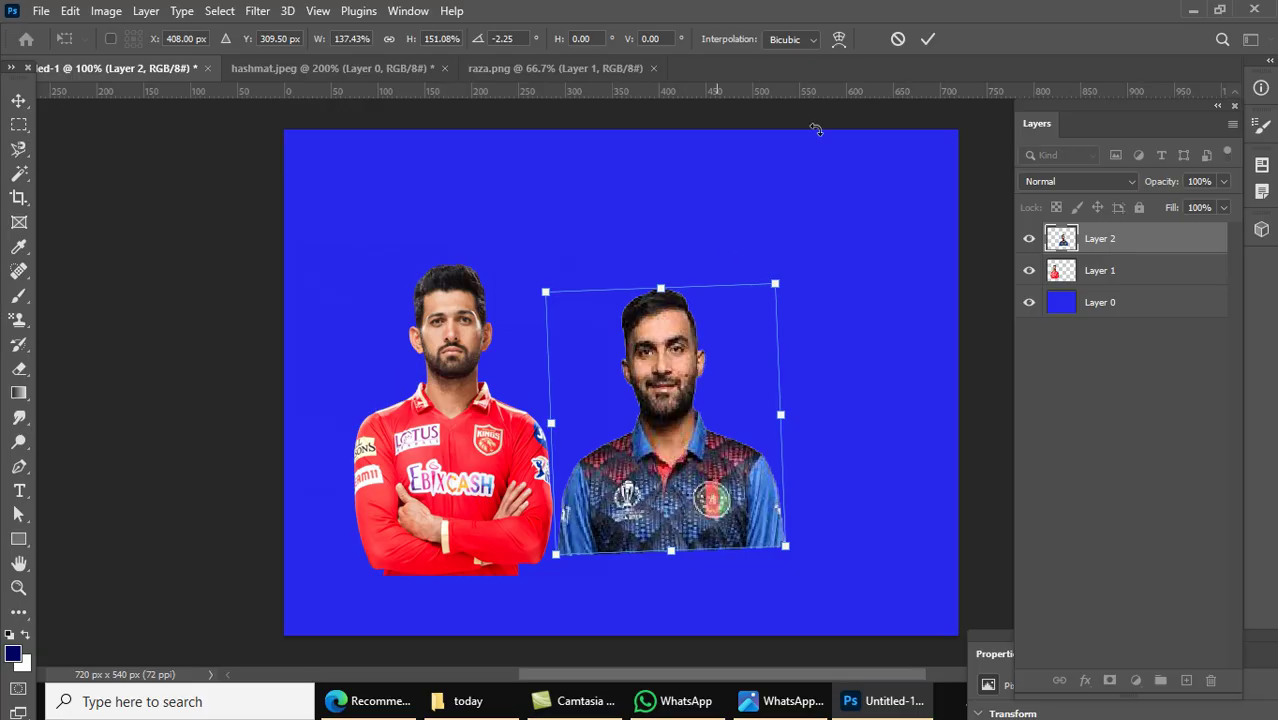
{"action": "left_click", "coordinate": [898, 39]}
Step: Shift the red-shirted player to the canvas's left edge and enlarge the blue-shirted player beside him to about the same height
{"action": "left_click_drag", "start_coordinate": [470, 431], "coordinate": [405, 431]}
{"action": "left_click_drag", "start_coordinate": [622, 370], "coordinate": [575, 408]}
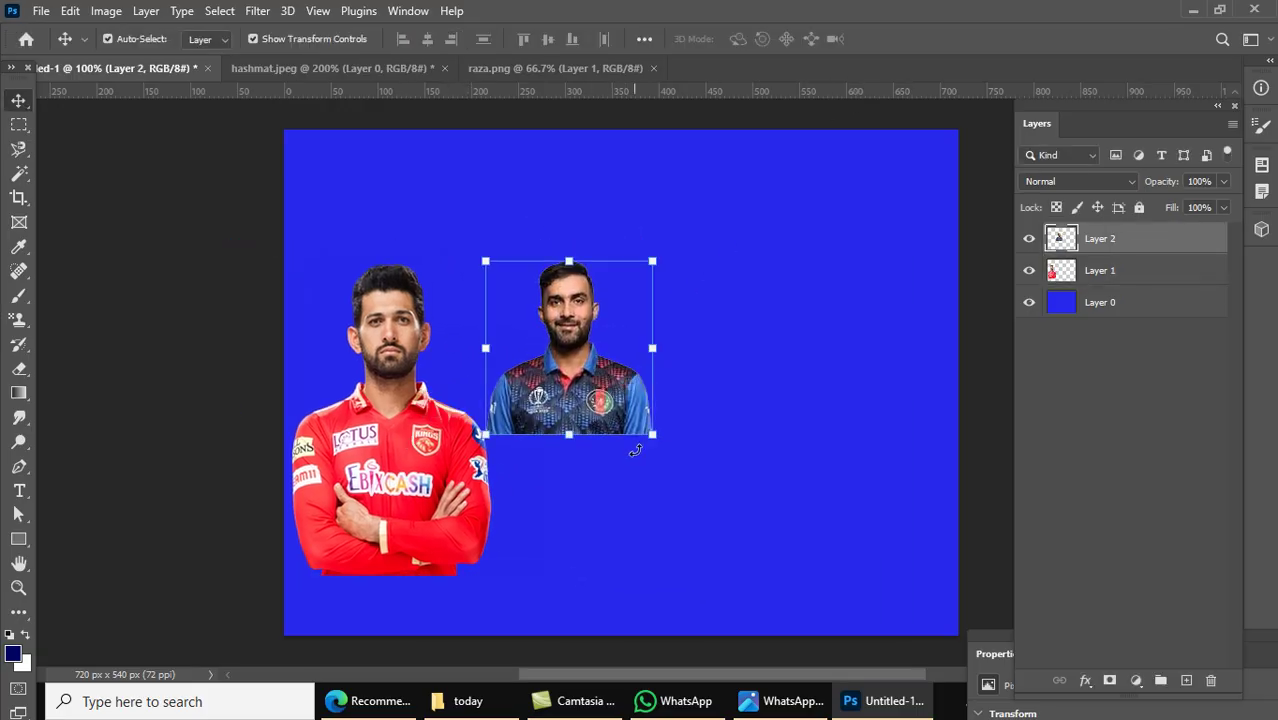
{"action": "left_click_drag", "start_coordinate": [652, 434], "coordinate": [741, 575]}
{"action": "left_click", "coordinate": [928, 39]}
{"action": "left_click", "coordinate": [950, 305]}
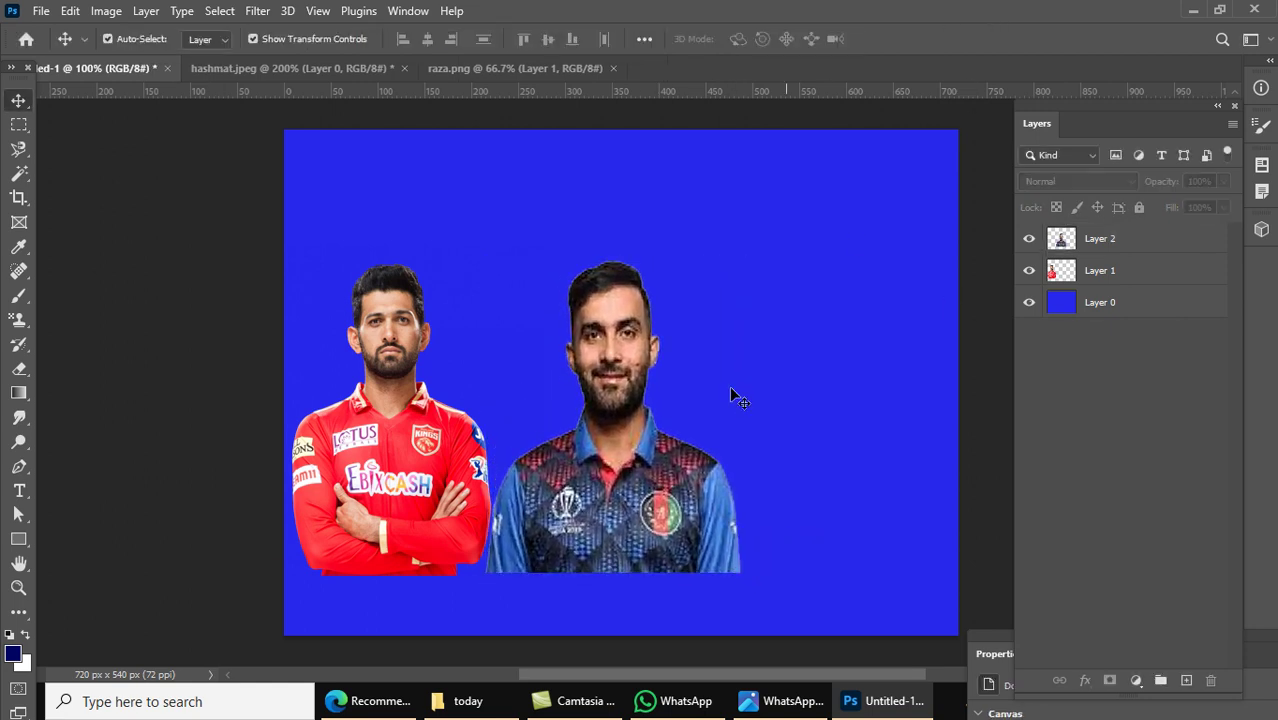
Step: Adjust the blue-shirted player's Brightness/Contrast to brightness 43 and contrast -2
{"action": "left_click", "coordinate": [642, 414]}
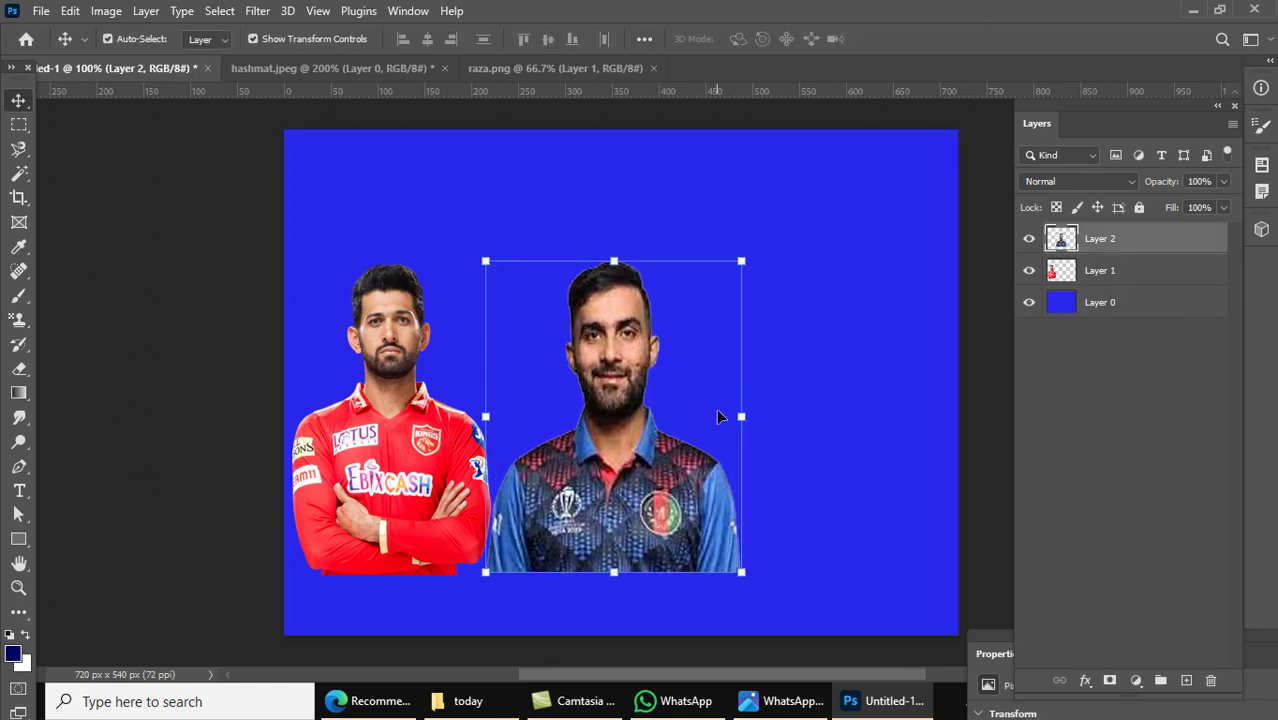
{"action": "left_click", "coordinate": [108, 11]}
{"action": "mouse_move", "coordinate": [224, 70]}
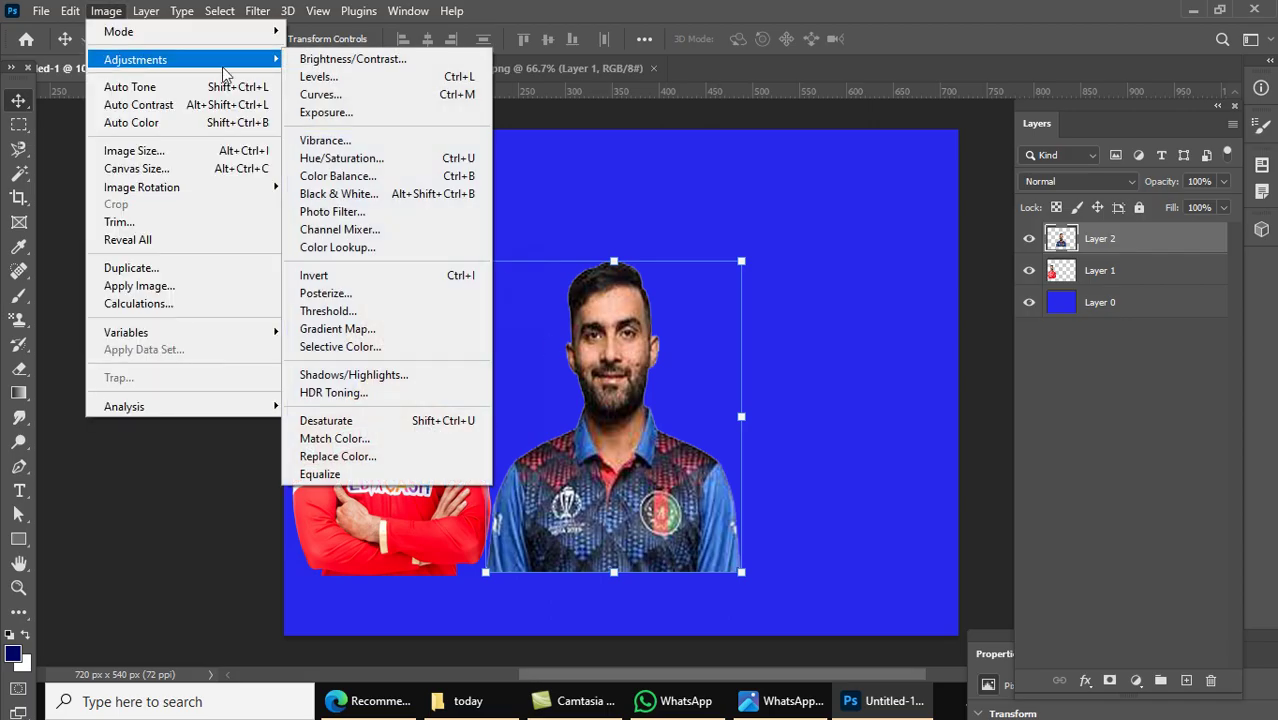
{"action": "left_click", "coordinate": [309, 65]}
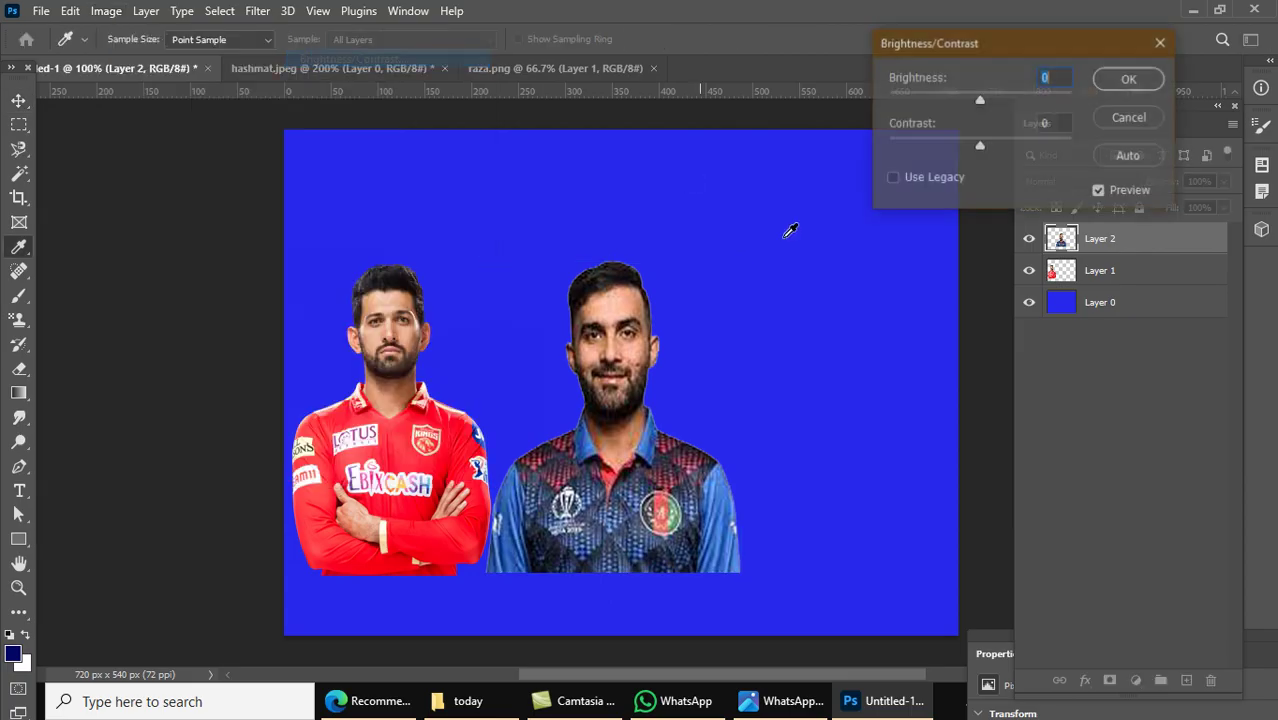
{"action": "left_click_drag", "start_coordinate": [980, 107], "coordinate": [999, 100]}
{"action": "left_click", "coordinate": [997, 142]}
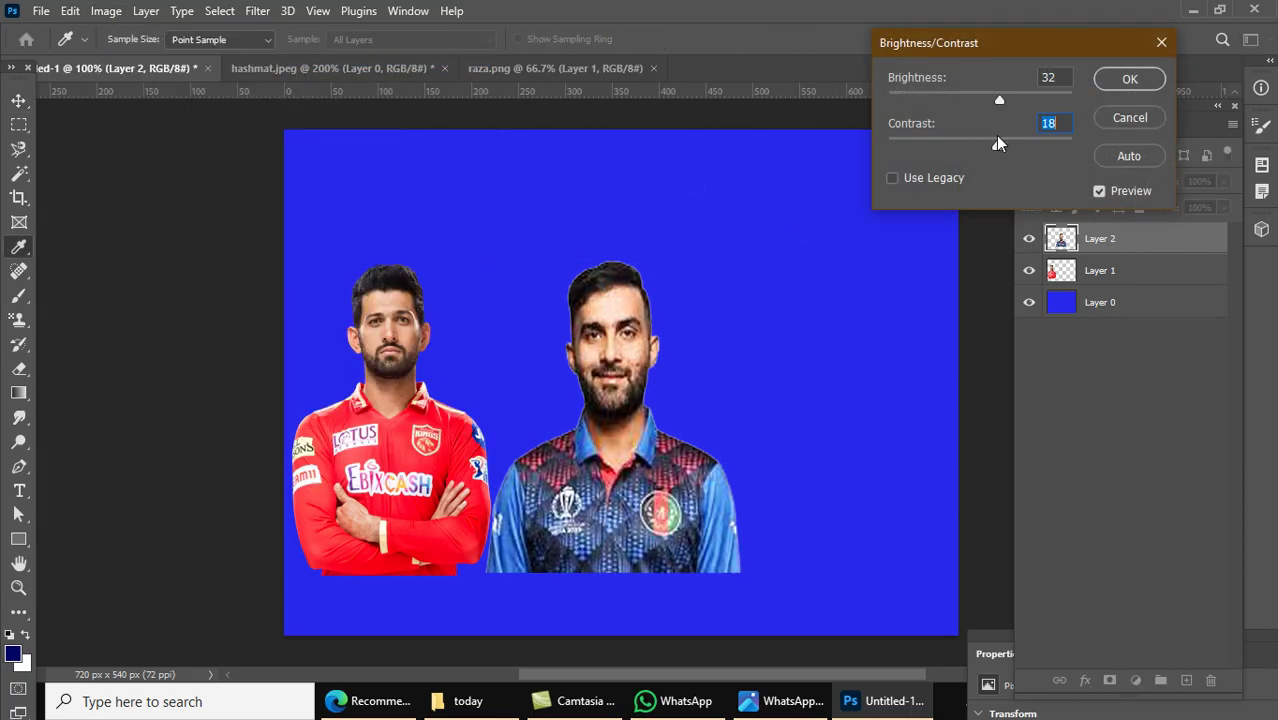
{"action": "left_click_drag", "start_coordinate": [1012, 146], "coordinate": [975, 165]}
{"action": "left_click_drag", "start_coordinate": [999, 100], "coordinate": [1011, 103]}
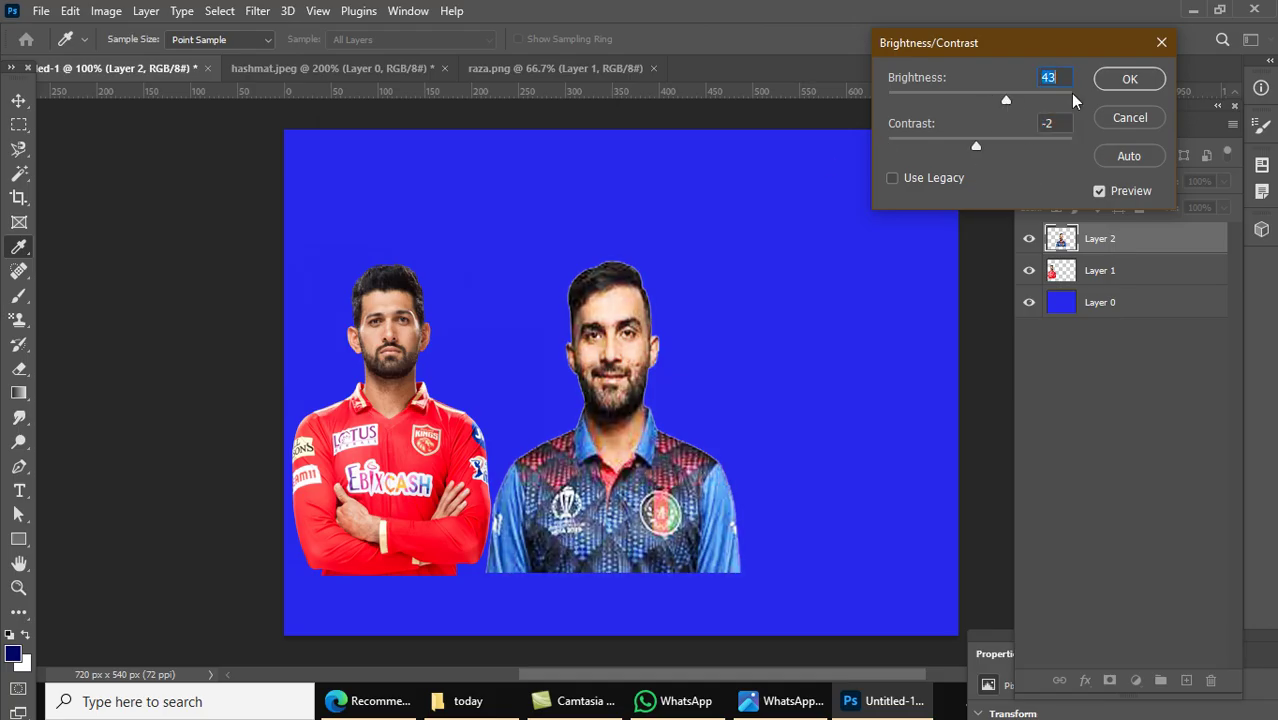
{"action": "left_click", "coordinate": [1129, 78]}
Step: Check how the players are arranged and faded in the reference CRIC UPDATE poster image, and return to the Photoshop poster
{"action": "left_click", "coordinate": [278, 368]}
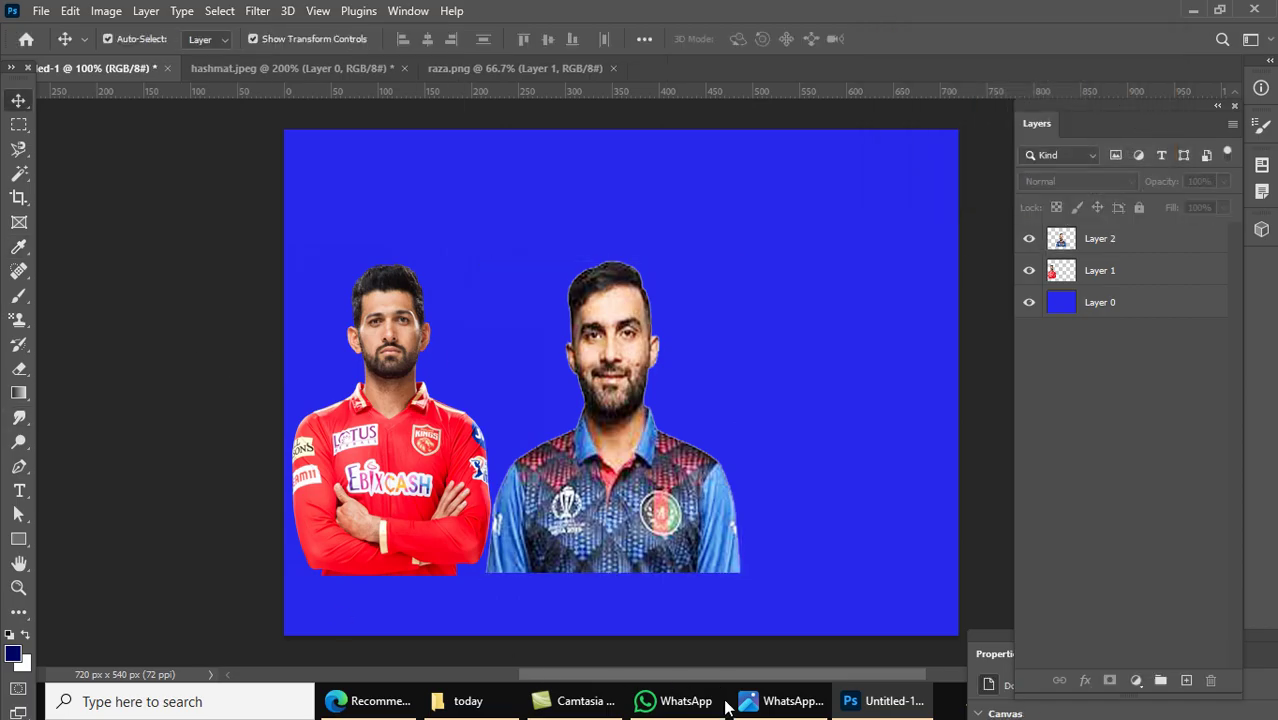
{"action": "left_click", "coordinate": [782, 700]}
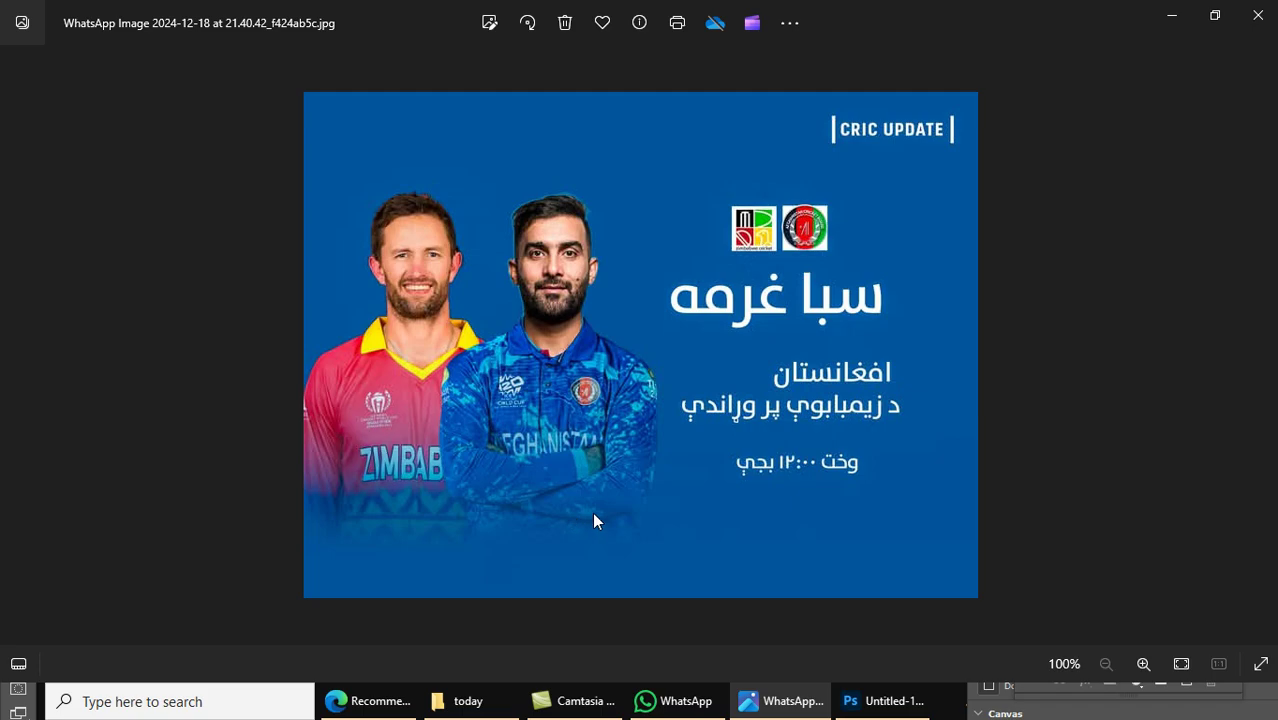
{"action": "left_click", "coordinate": [1171, 15]}
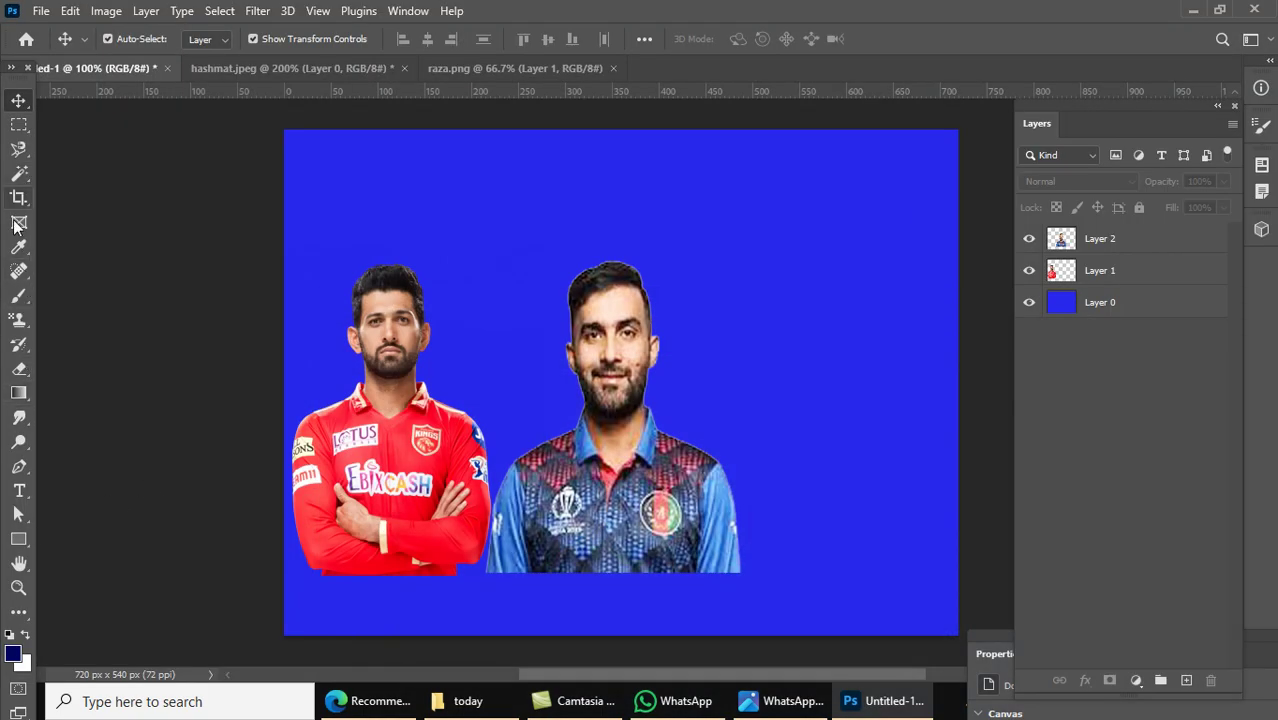
Step: Try painting dark blue with the 34 px Brush on Layer 2 inside a rectangular selection across both players' lower bodies, and undo the stroke
{"action": "left_click", "coordinate": [31, 127]}
{"action": "left_click_drag", "start_coordinate": [285, 469], "coordinate": [767, 588]}
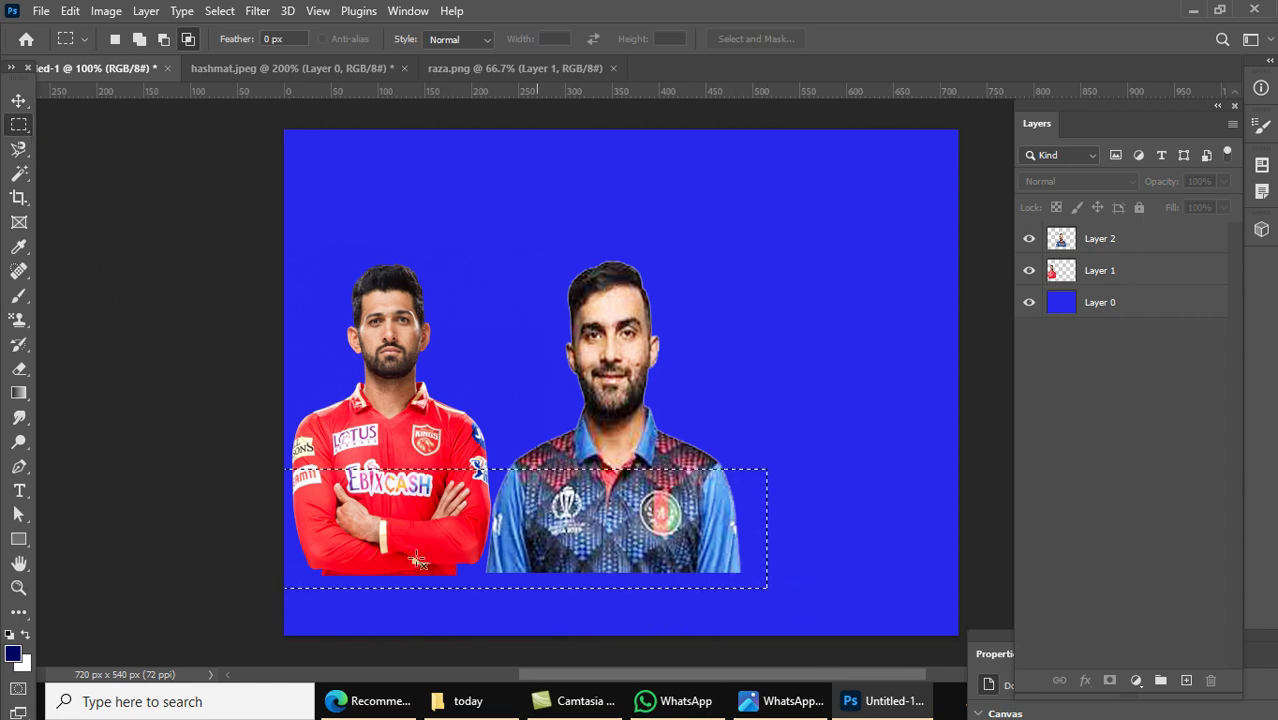
{"action": "left_click", "coordinate": [19, 295]}
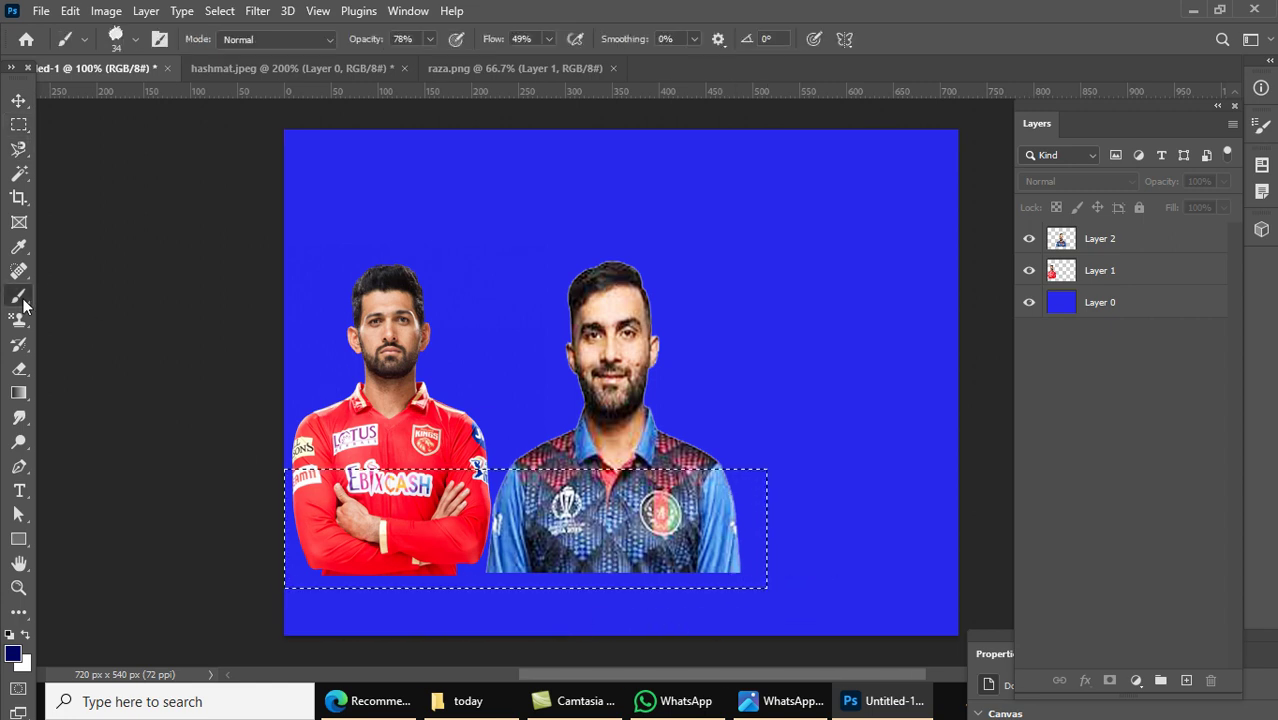
{"action": "left_click", "coordinate": [1100, 238]}
{"action": "mouse_move", "coordinate": [590, 505]}
{"action": "left_mouse_down"}
{"action": "mouse_move", "coordinate": [405, 509]}
{"action": "mouse_move", "coordinate": [531, 531]}
{"action": "left_mouse_up"}
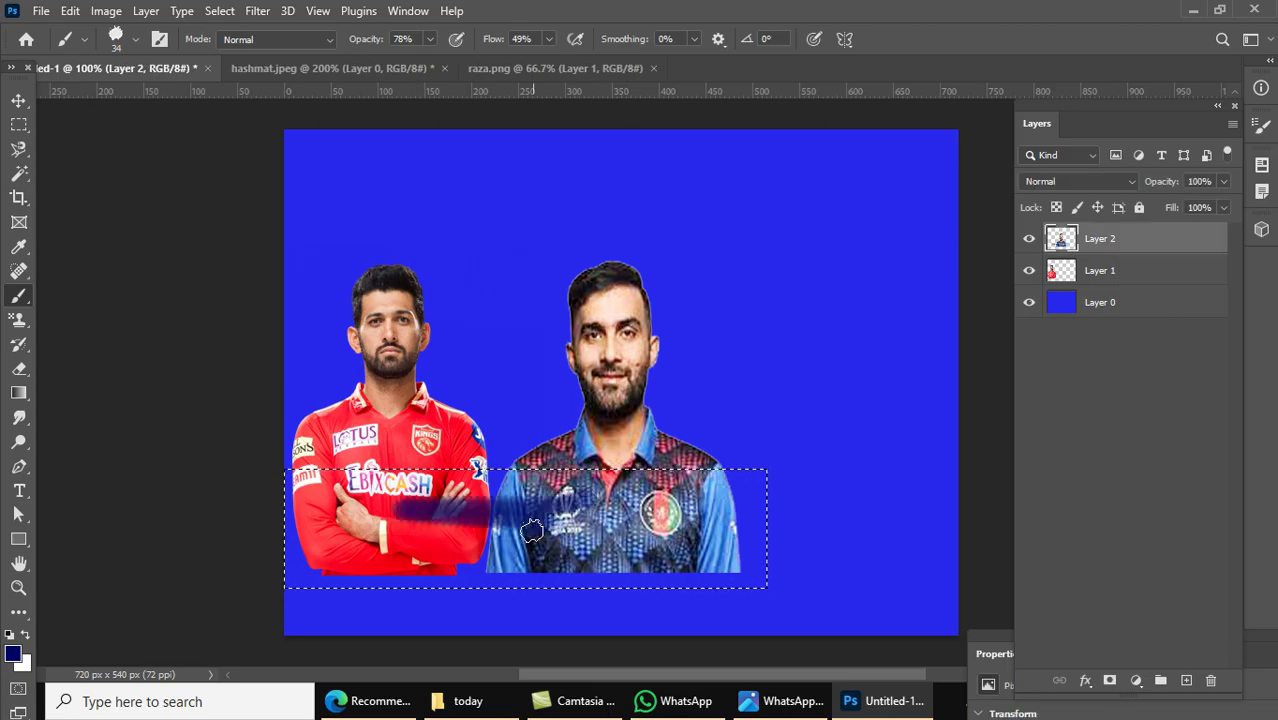
{"action": "key", "text": "ctrl+z"}
Step: Try erasing the blue-shirted player's lower body with a soft 90 px Eraser at 100% opacity, and undo the erasing and the rectangular selection
{"action": "left_click", "coordinate": [136, 39]}
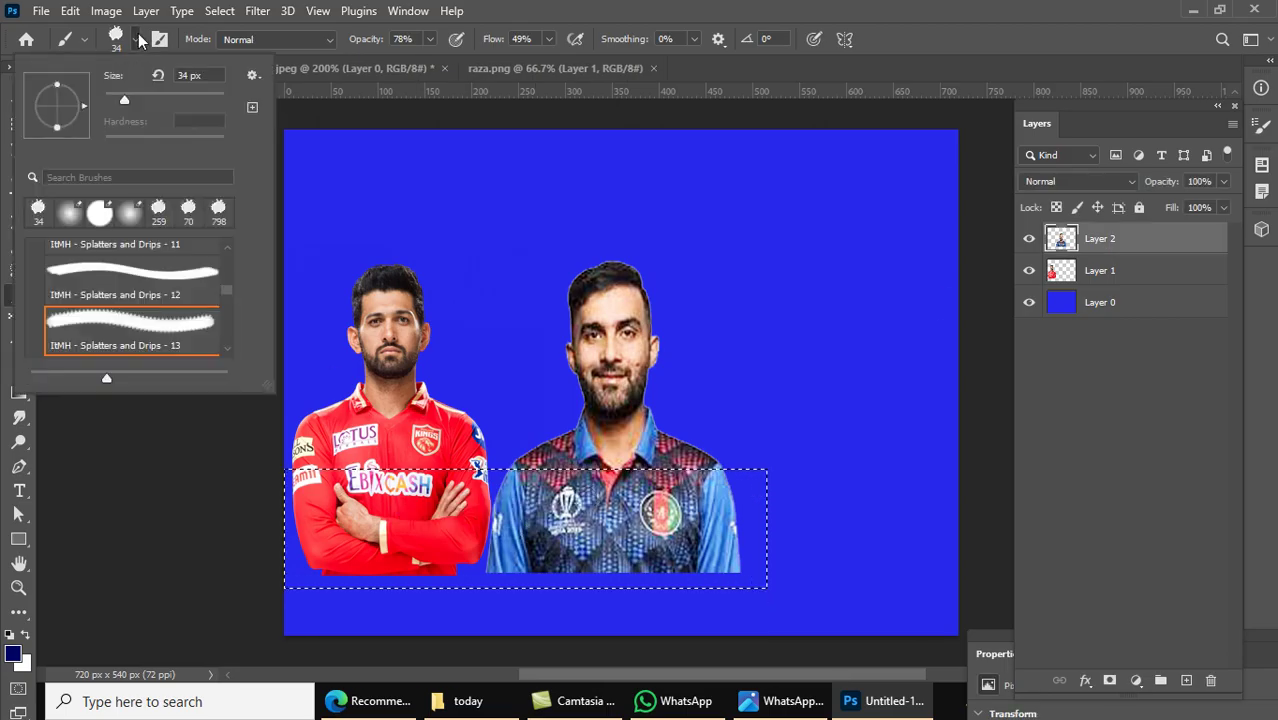
{"action": "left_click", "coordinate": [157, 210]}
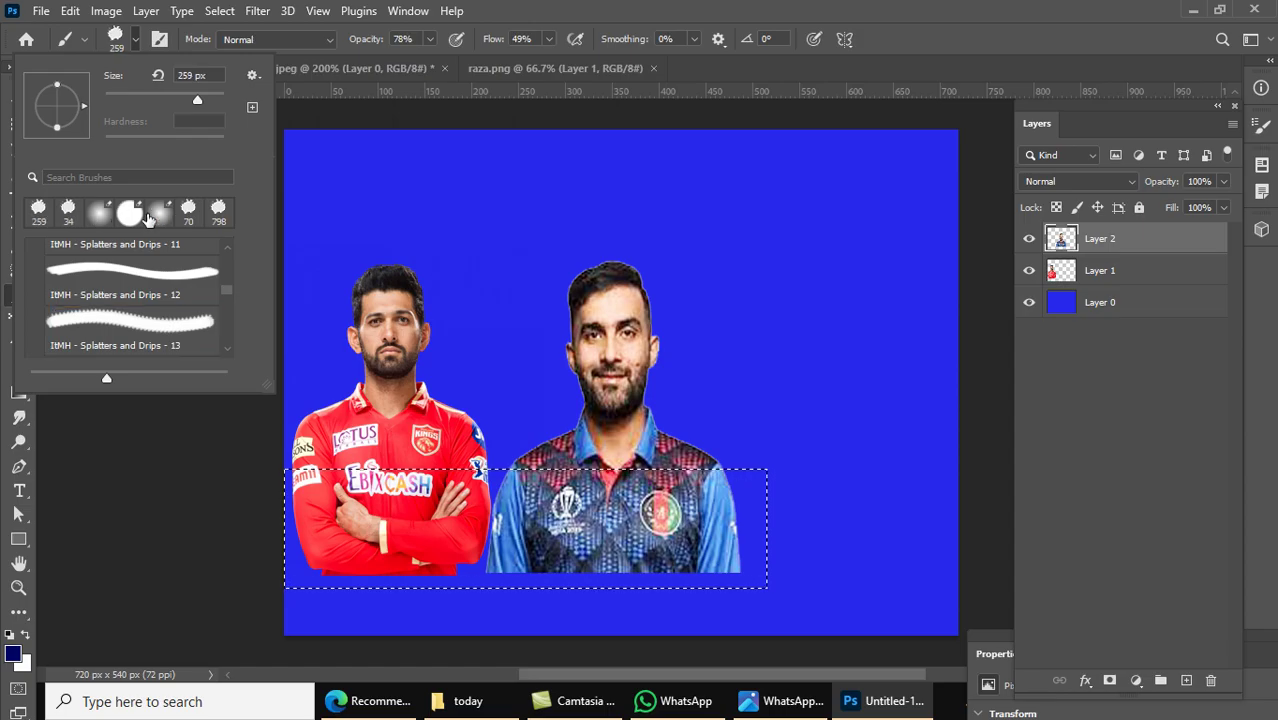
{"action": "key", "text": "e"}
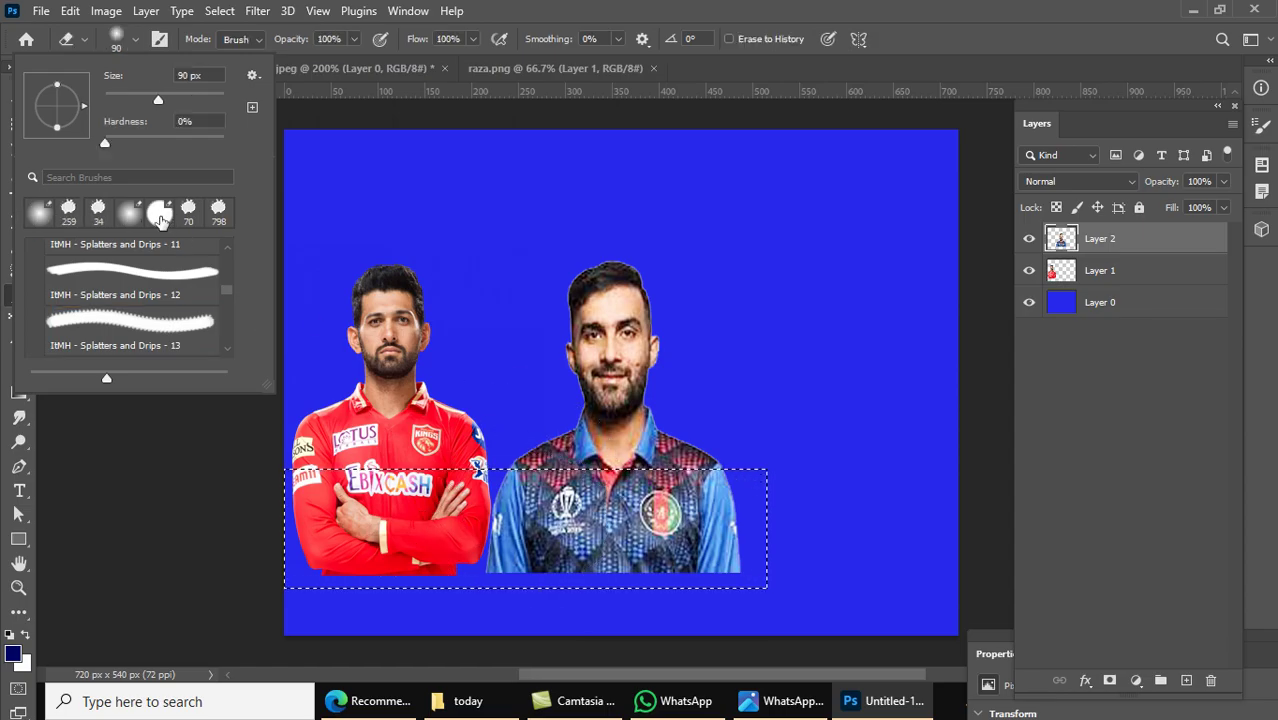
{"action": "left_click", "coordinate": [570, 522]}
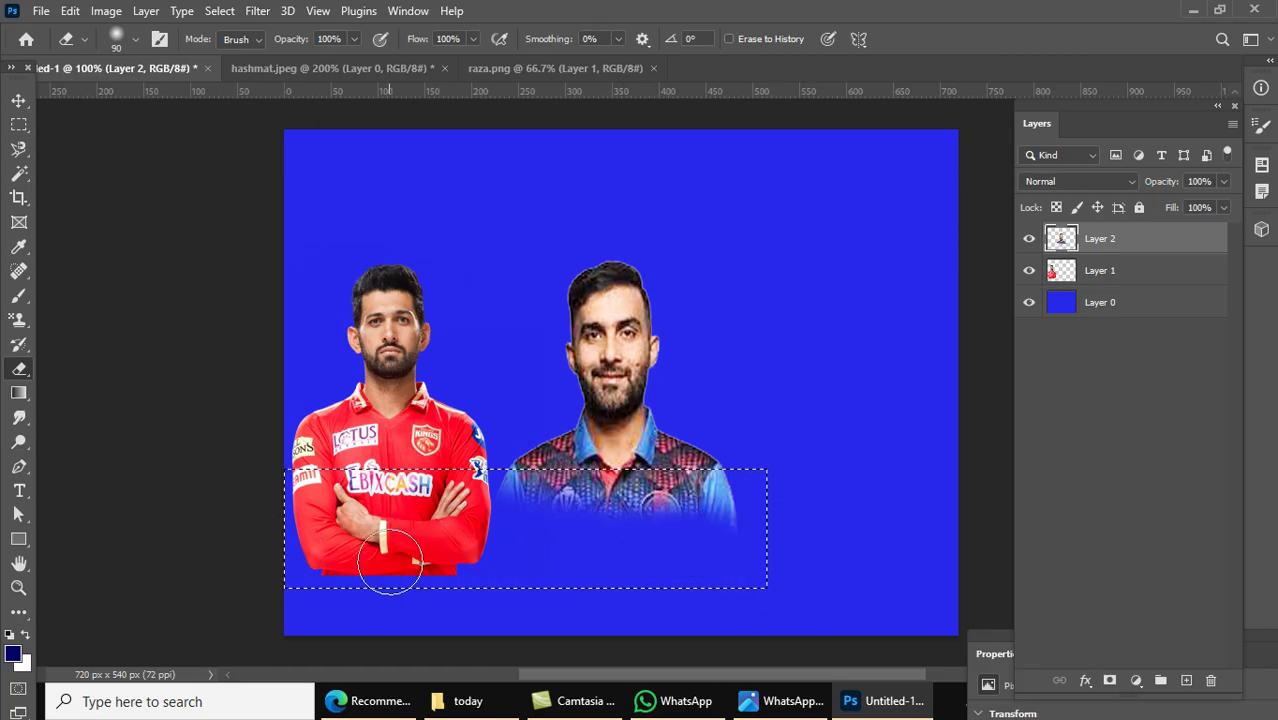
{"action": "left_click", "coordinate": [19, 101]}
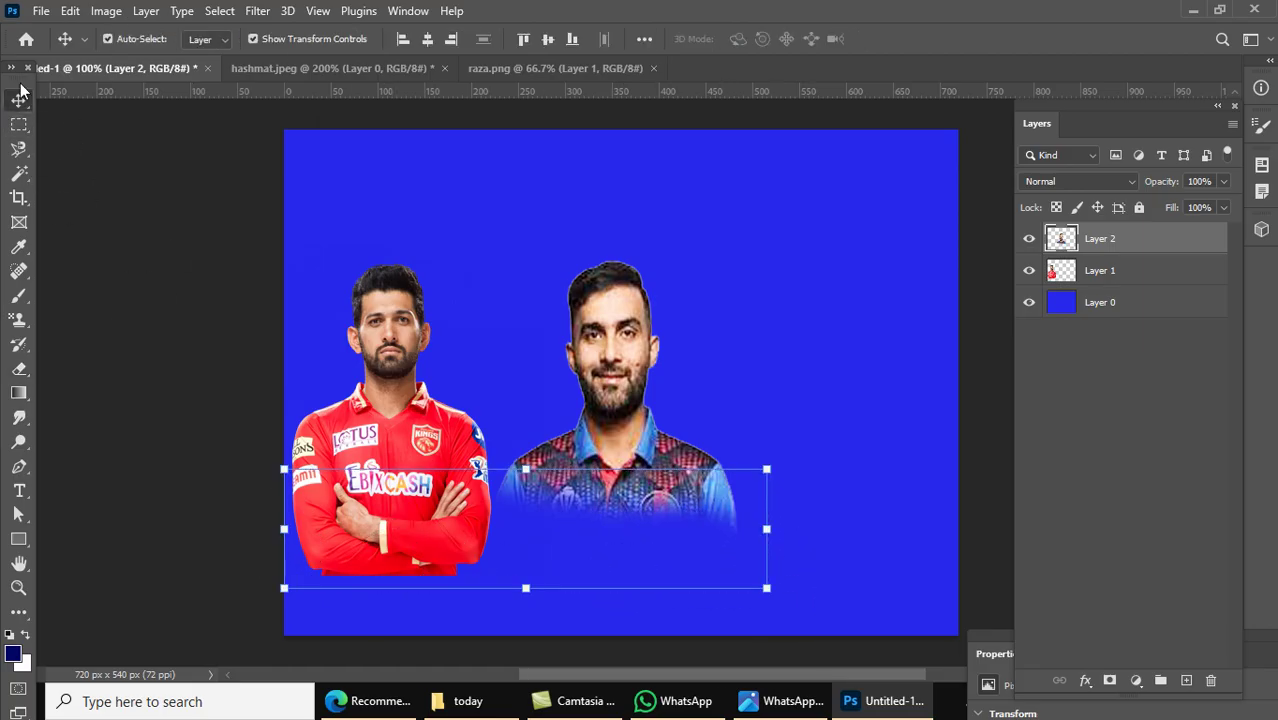
{"action": "key", "text": "ctrl+z"}
{"action": "key", "text": "ctrl+z"}
{"action": "key", "text": "ctrl+z"}
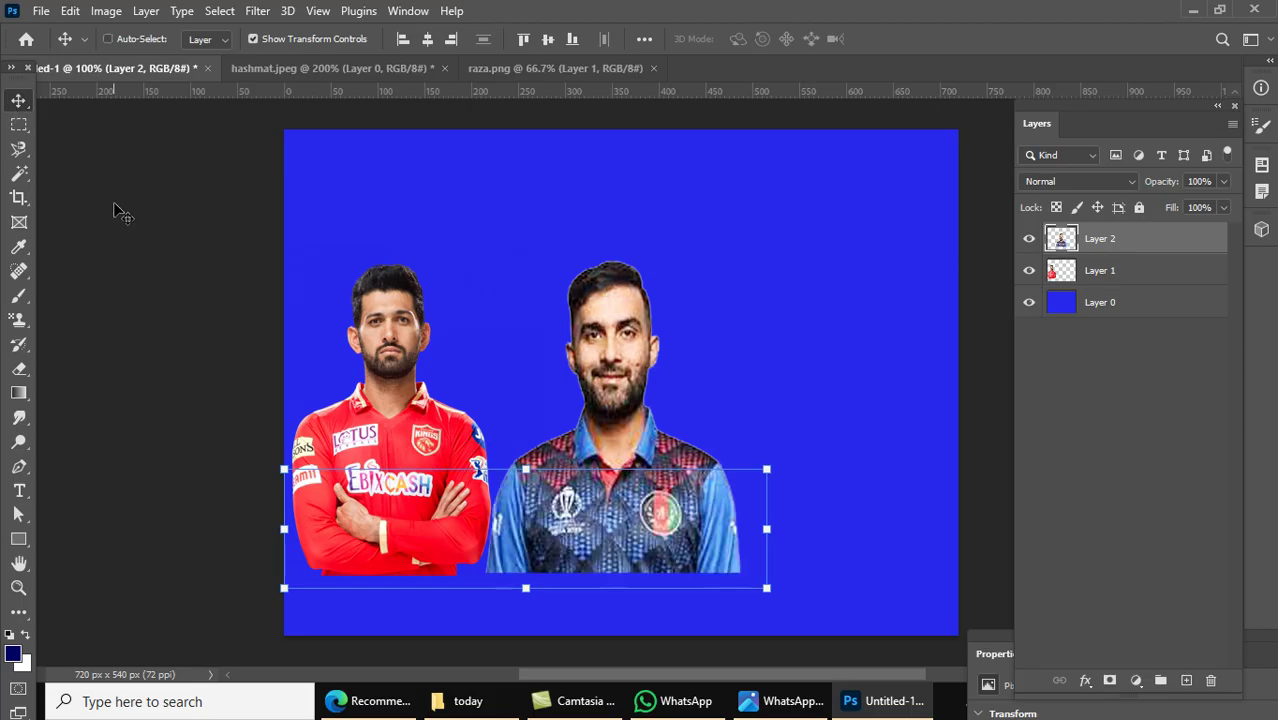
Step: Paint dark blue splatter strokes on background Layer 0 around both players with the 259 px Brush
{"action": "left_click", "coordinate": [878, 430]}
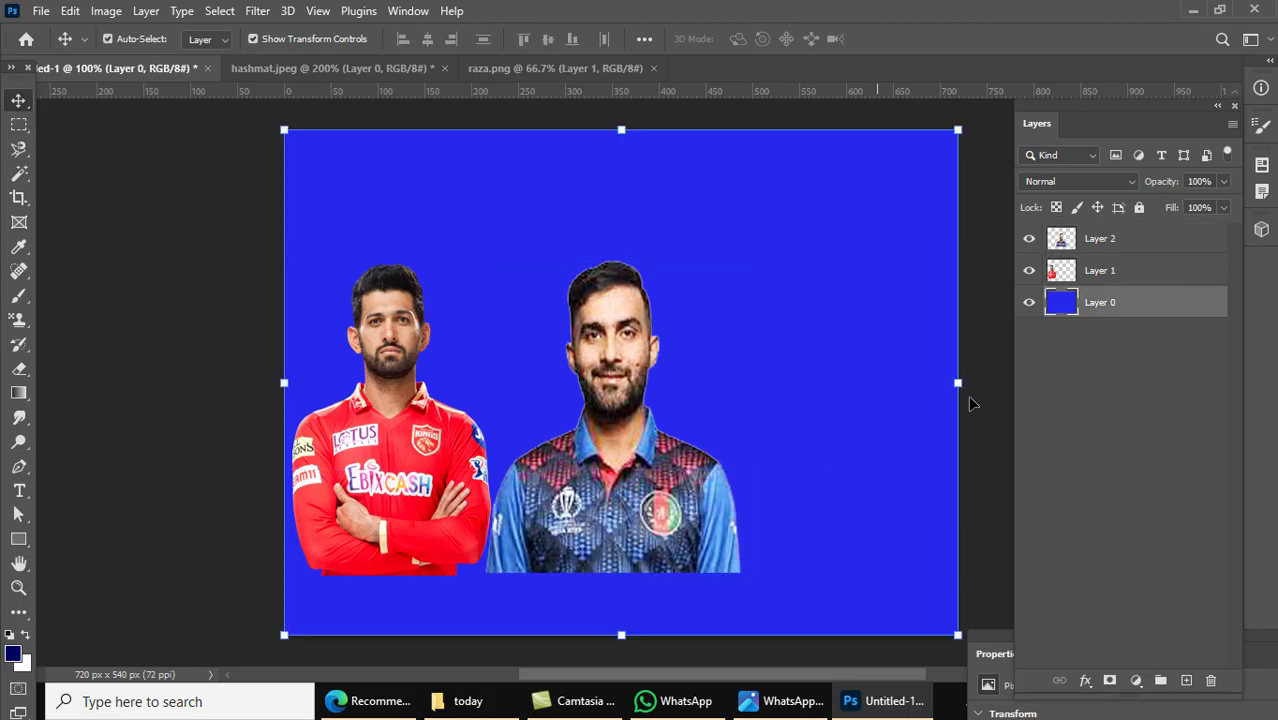
{"action": "left_click", "coordinate": [22, 297]}
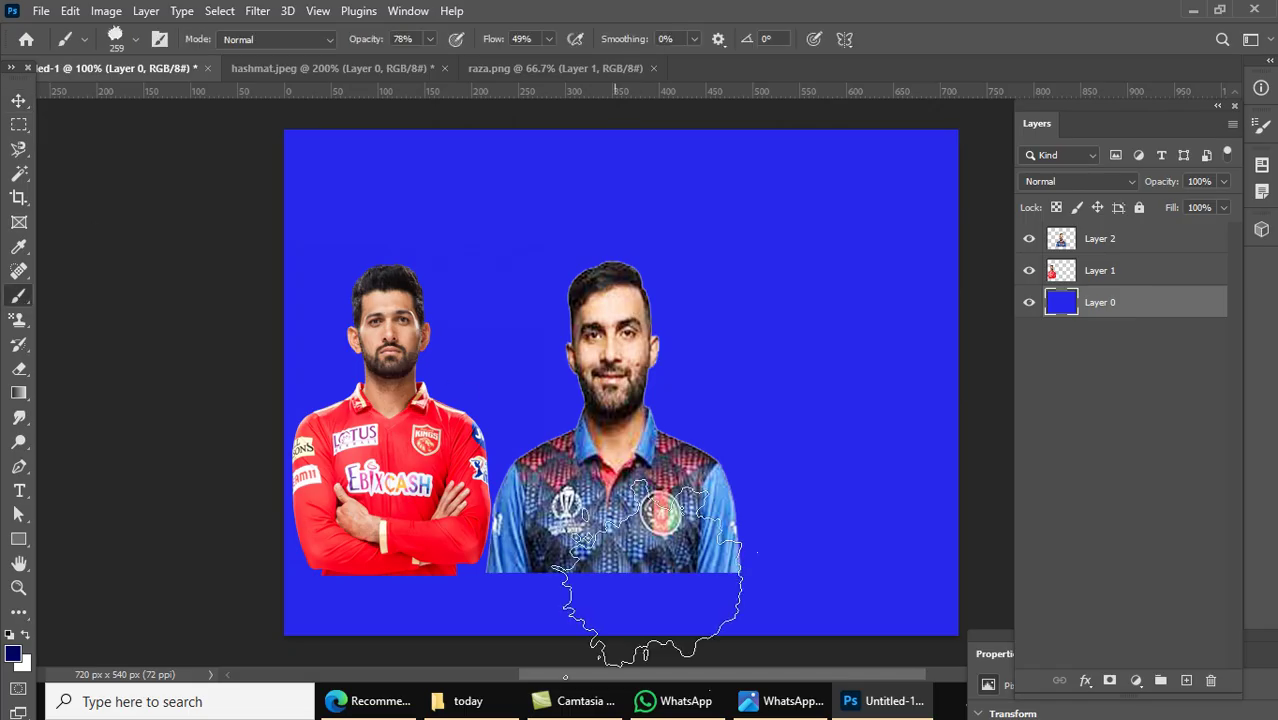
{"action": "mouse_move", "coordinate": [550, 525]}
{"action": "left_mouse_down"}
{"action": "mouse_move", "coordinate": [601, 504]}
{"action": "mouse_move", "coordinate": [596, 518]}
{"action": "mouse_move", "coordinate": [739, 531]}
{"action": "mouse_move", "coordinate": [713, 534]}
{"action": "mouse_move", "coordinate": [751, 498]}
{"action": "mouse_move", "coordinate": [494, 438]}
{"action": "mouse_move", "coordinate": [402, 468]}
{"action": "mouse_move", "coordinate": [474, 560]}
{"action": "mouse_move", "coordinate": [736, 483]}
{"action": "mouse_move", "coordinate": [756, 422]}
{"action": "mouse_move", "coordinate": [684, 320]}
{"action": "mouse_move", "coordinate": [498, 252]}
{"action": "mouse_move", "coordinate": [445, 270]}
{"action": "mouse_move", "coordinate": [366, 378]}
{"action": "mouse_move", "coordinate": [362, 435]}
{"action": "mouse_move", "coordinate": [429, 539]}
{"action": "mouse_move", "coordinate": [497, 478]}
{"action": "mouse_move", "coordinate": [536, 291]}
{"action": "mouse_move", "coordinate": [562, 268]}
{"action": "mouse_move", "coordinate": [684, 305]}
{"action": "mouse_move", "coordinate": [758, 437]}
{"action": "mouse_move", "coordinate": [761, 653]}
{"action": "left_mouse_up"}
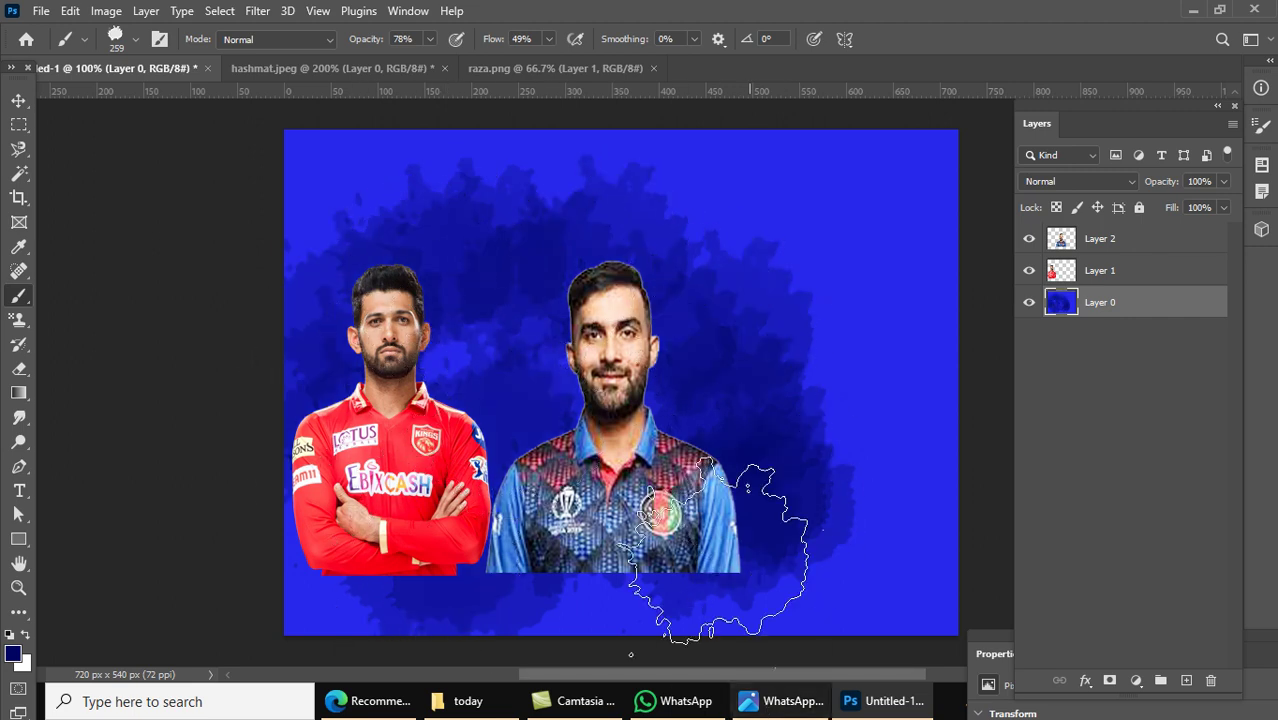
Step: Undo all the dark blue splatter strokes on the background layer
{"action": "key", "text": "ctrl+z"}
{"action": "key", "text": "ctrl+z"}
{"action": "key", "text": "ctrl+z"}
{"action": "key", "text": "ctrl+z"}
{"action": "key", "text": "ctrl+z"}
{"action": "key", "text": "ctrl+z"}
{"action": "key", "text": "ctrl+z"}
{"action": "key", "text": "ctrl+z"}
{"action": "key", "text": "ctrl+z"}
{"action": "key", "text": "ctrl+z"}
{"action": "key", "text": "ctrl+z"}
{"action": "key", "text": "ctrl+z"}
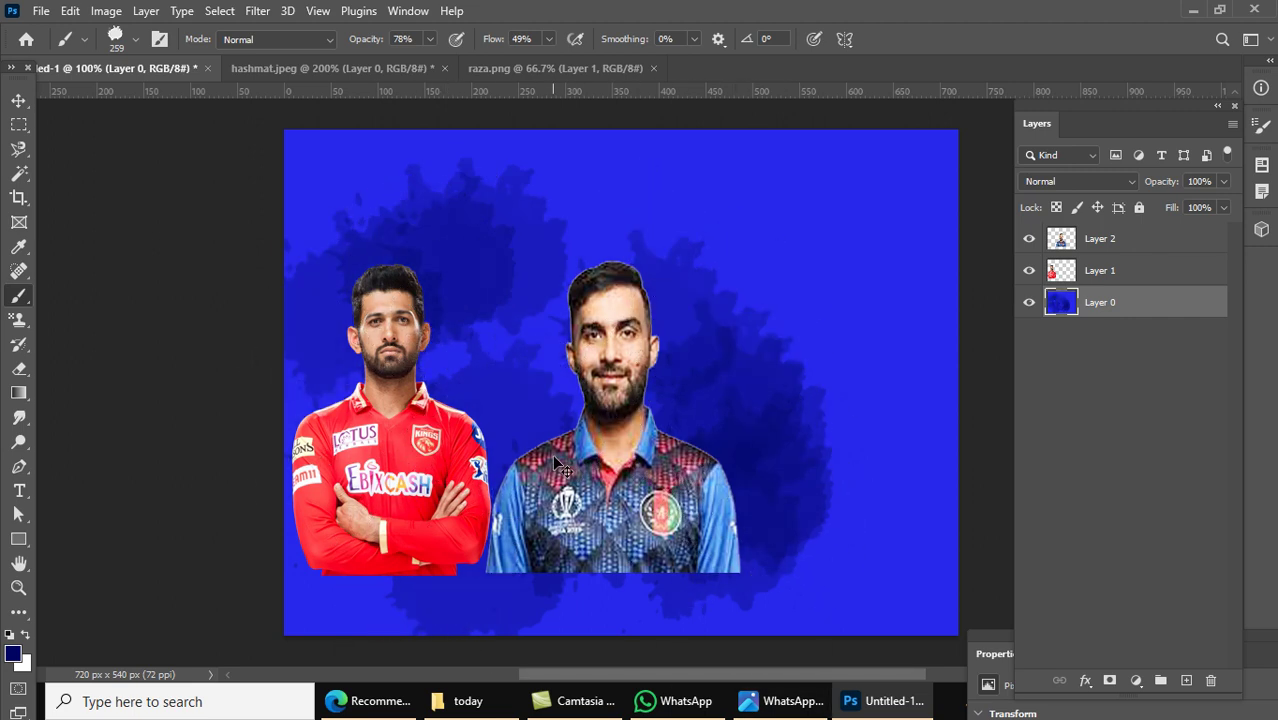
{"action": "key", "text": "ctrl+z"}
{"action": "key", "text": "ctrl+z"}
{"action": "key", "text": "ctrl+z"}
{"action": "key", "text": "ctrl+z"}
{"action": "key", "text": "ctrl+z"}
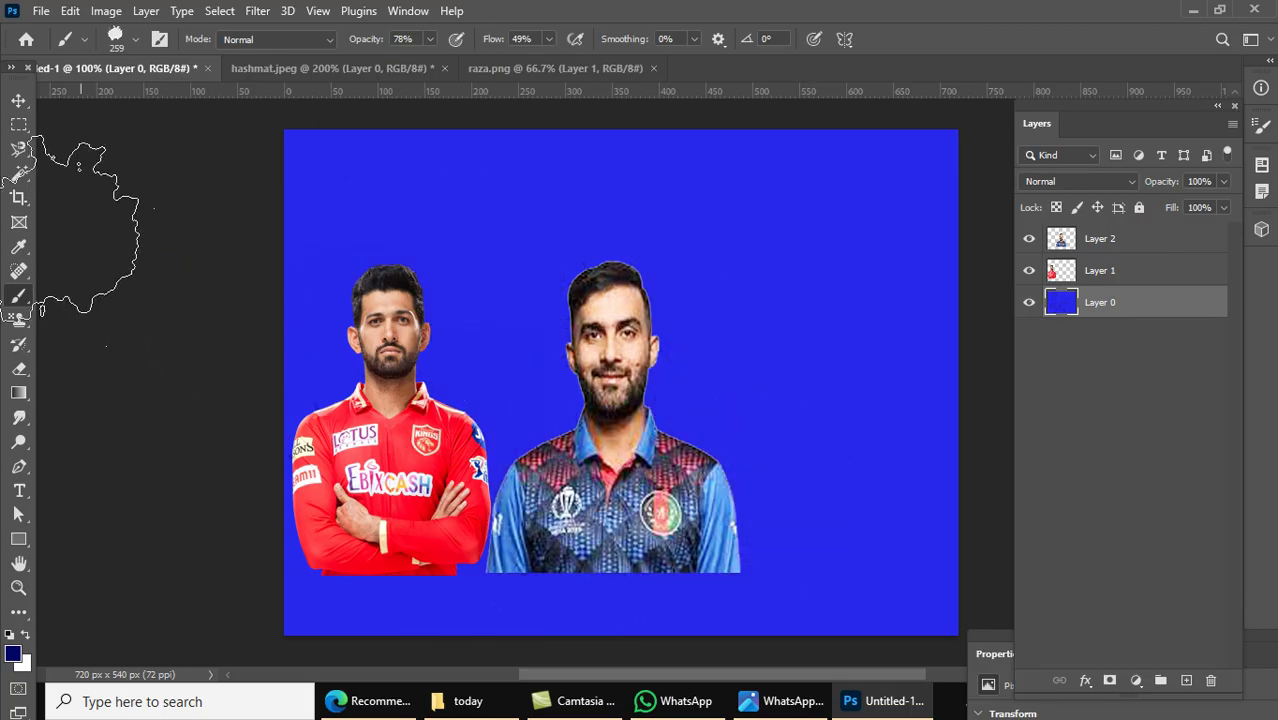
Step: Try erasing Layer 0 around the blue-shirted player's lower body with the 90 px Eraser at 39% opacity, and undo it
{"action": "left_click", "coordinate": [134, 40]}
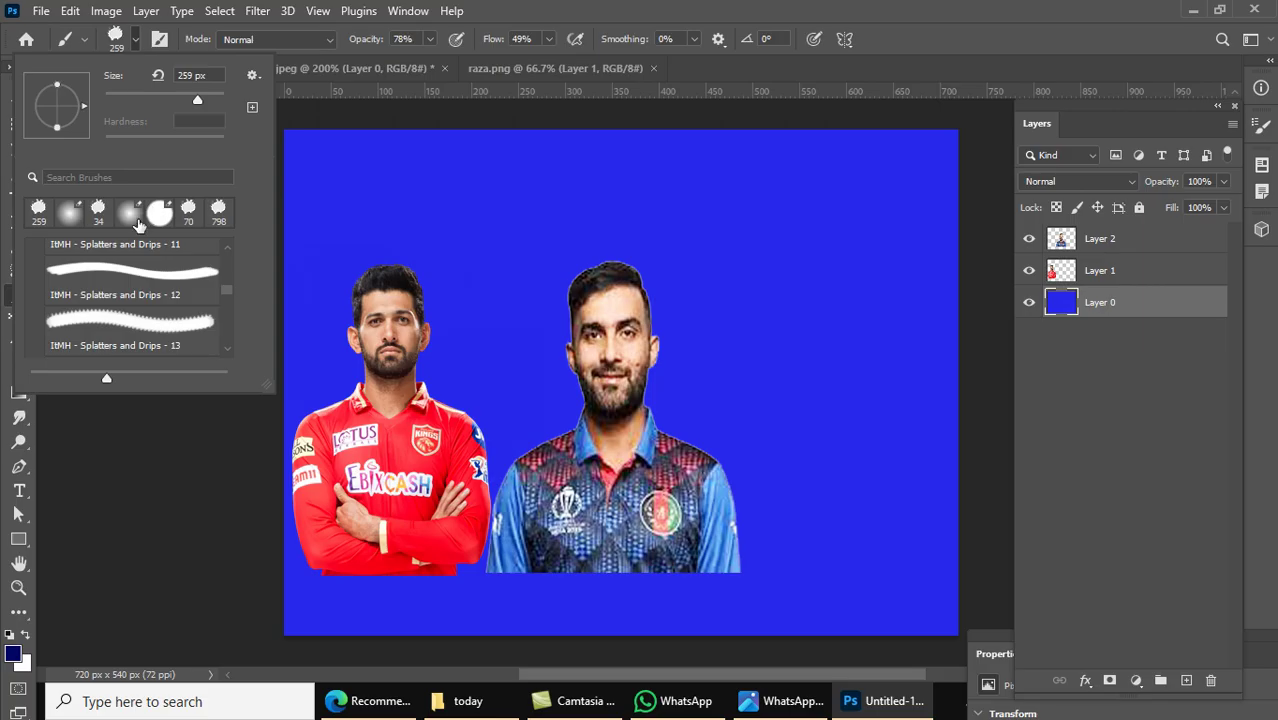
{"action": "key", "text": "e"}
{"action": "mouse_move", "coordinate": [714, 548]}
{"action": "left_mouse_down"}
{"action": "mouse_move", "coordinate": [544, 526]}
{"action": "mouse_move", "coordinate": [500, 545]}
{"action": "left_mouse_up"}
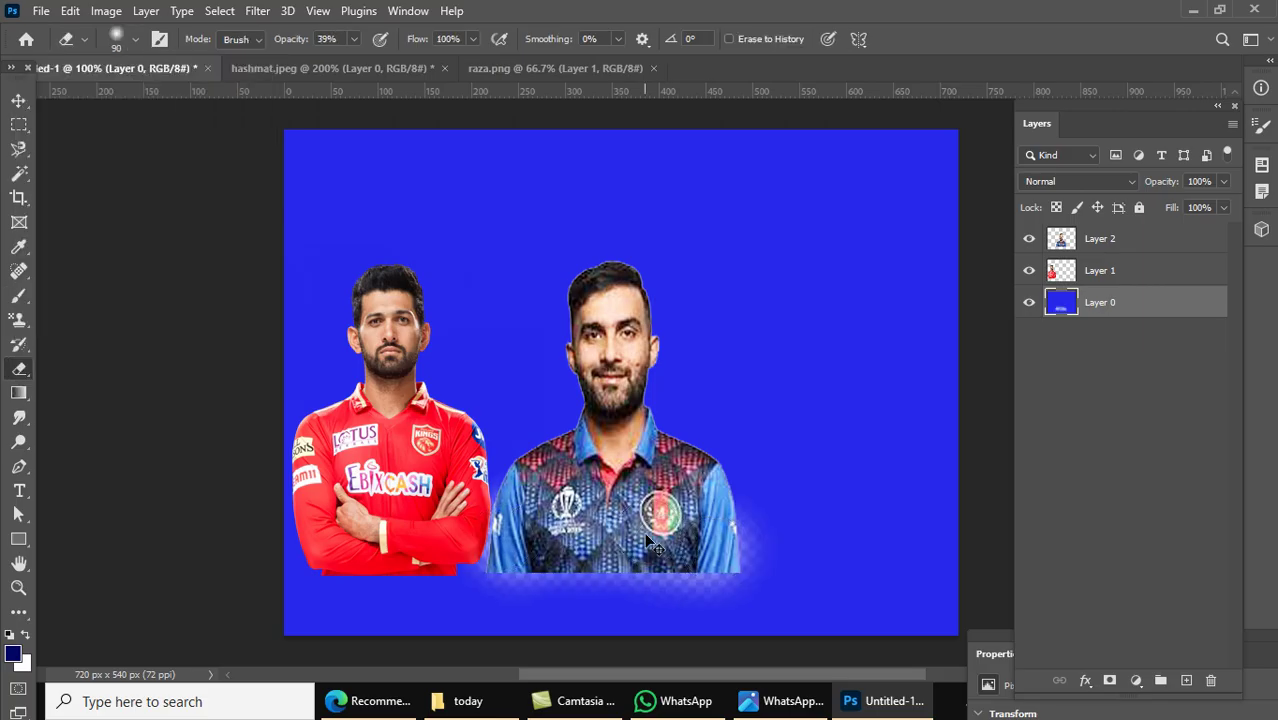
{"action": "key", "text": "ctrl+z"}
Step: Try fading the red-shirted player's lower body on Layer 1 with the Eraser at 39% opacity, and undo it
{"action": "left_click", "coordinate": [1107, 276]}
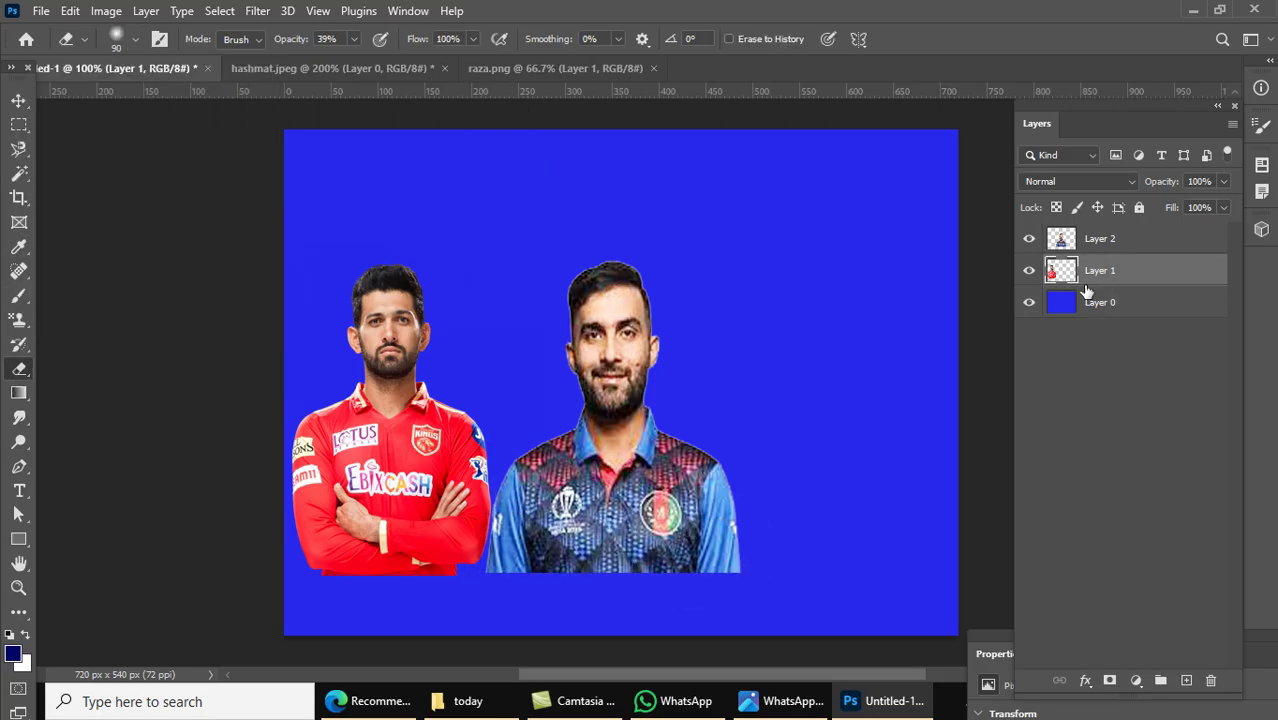
{"action": "mouse_move", "coordinate": [447, 548]}
{"action": "left_mouse_down"}
{"action": "mouse_move", "coordinate": [298, 558]}
{"action": "mouse_move", "coordinate": [418, 534]}
{"action": "mouse_move", "coordinate": [386, 535]}
{"action": "left_mouse_up"}
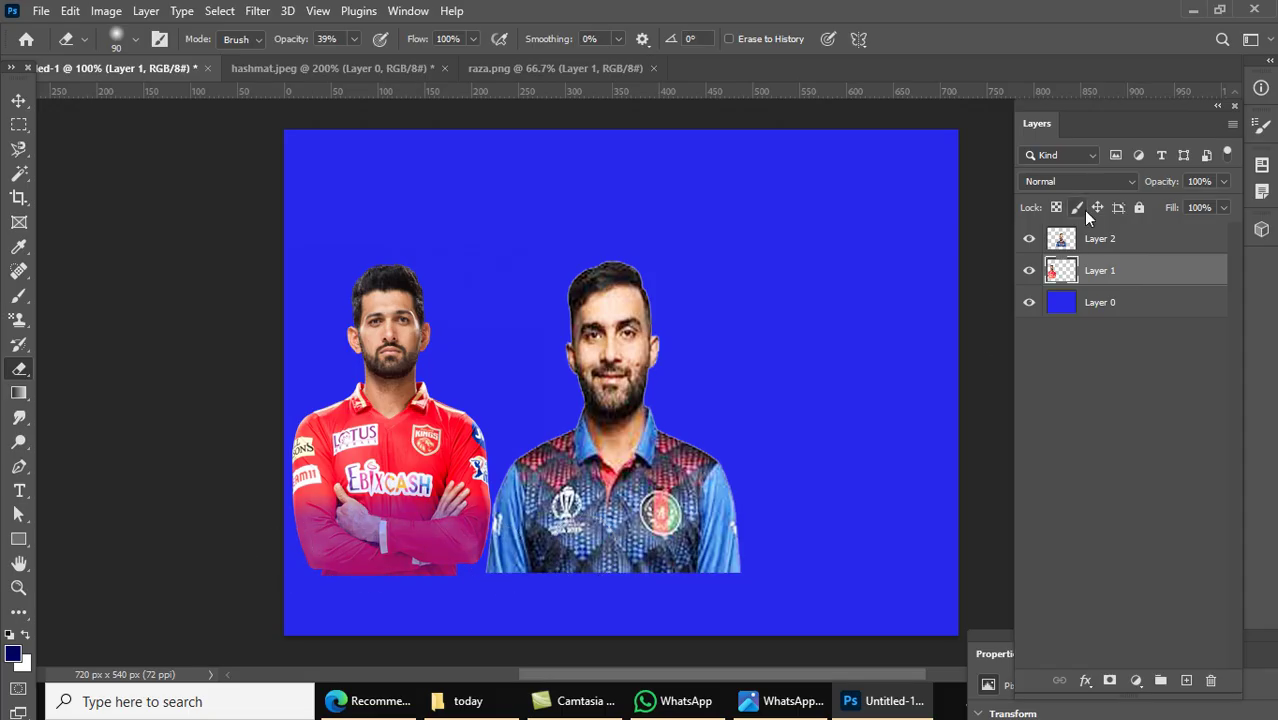
{"action": "left_click", "coordinate": [324, 548]}
{"action": "key", "text": "ctrl+z"}
Step: Try fading the red-shirted player's lower body with the Eraser opacity raised to 58%, and undo the strokes
{"action": "left_click", "coordinate": [353, 39]}
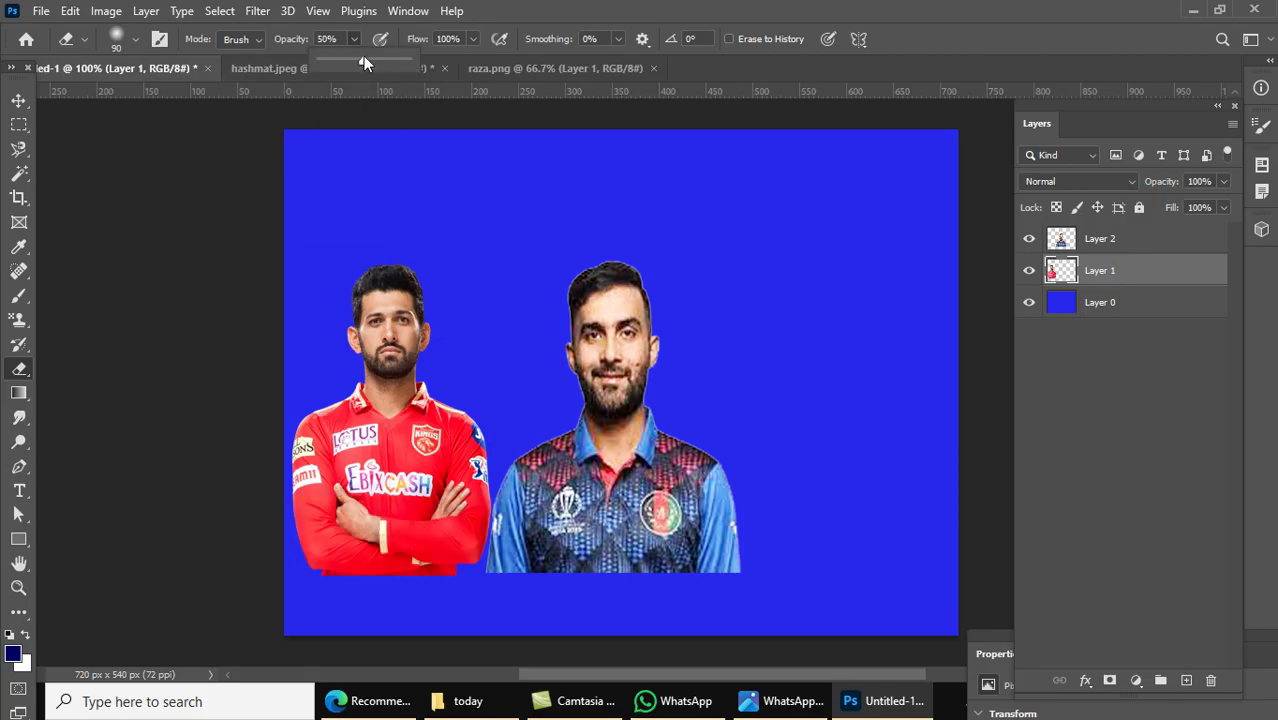
{"action": "mouse_move", "coordinate": [416, 572]}
{"action": "left_mouse_down"}
{"action": "mouse_move", "coordinate": [458, 557]}
{"action": "mouse_move", "coordinate": [344, 565]}
{"action": "mouse_move", "coordinate": [383, 554]}
{"action": "mouse_move", "coordinate": [272, 532]}
{"action": "mouse_move", "coordinate": [432, 548]}
{"action": "mouse_move", "coordinate": [324, 558]}
{"action": "mouse_move", "coordinate": [453, 575]}
{"action": "left_mouse_up"}
{"action": "key", "text": "ctrl+z"}
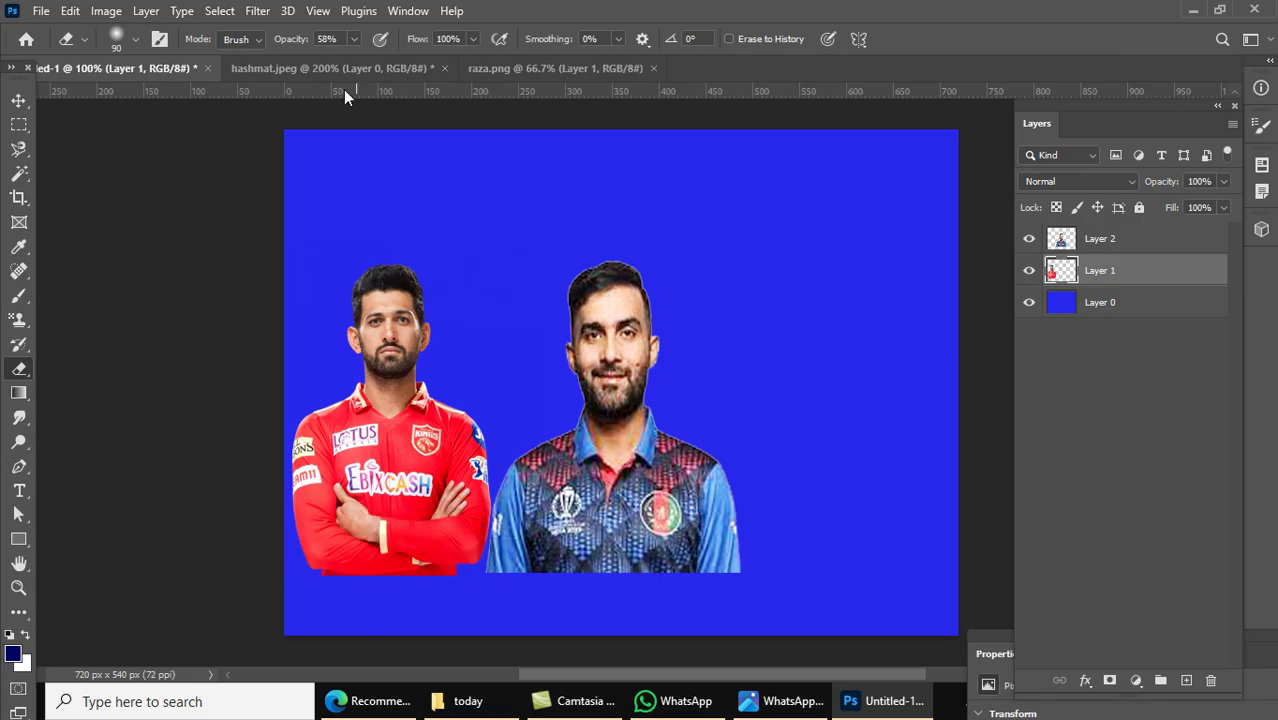
{"action": "mouse_move", "coordinate": [460, 545]}
{"action": "left_mouse_down"}
{"action": "mouse_move", "coordinate": [330, 545]}
{"action": "mouse_move", "coordinate": [403, 562]}
{"action": "left_mouse_up"}
{"action": "key", "text": "ctrl+z"}
Step: Fade the lower bodies of the red-shirted player on Layer 1 and the blue-shirted player on Layer 2 with the Eraser at 80% opacity
{"action": "left_click", "coordinate": [354, 39]}
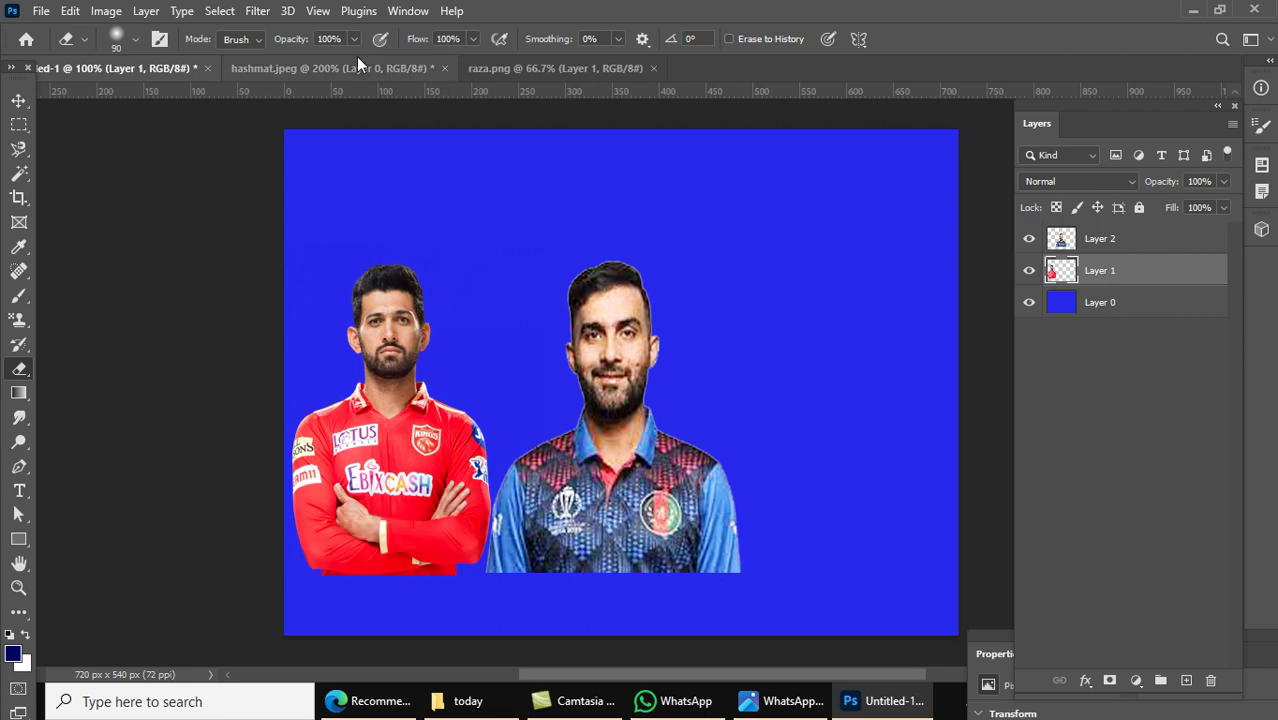
{"action": "left_click_drag", "start_coordinate": [340, 59], "coordinate": [325, 60]}
{"action": "mouse_move", "coordinate": [465, 500]}
{"action": "left_mouse_down"}
{"action": "mouse_move", "coordinate": [440, 545]}
{"action": "mouse_move", "coordinate": [310, 540]}
{"action": "mouse_move", "coordinate": [347, 577]}
{"action": "left_mouse_up"}
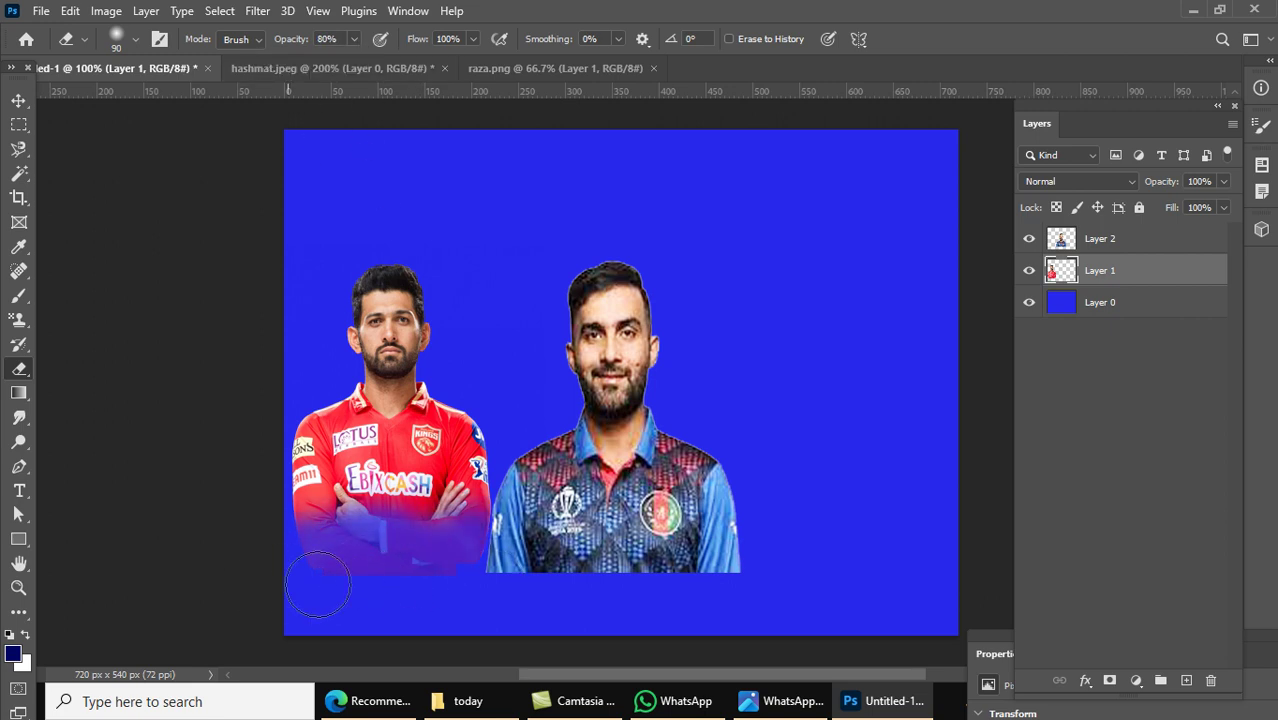
{"action": "left_click", "coordinate": [1100, 239]}
{"action": "mouse_move", "coordinate": [725, 562]}
{"action": "left_mouse_down"}
{"action": "mouse_move", "coordinate": [542, 531]}
{"action": "mouse_move", "coordinate": [610, 562]}
{"action": "mouse_move", "coordinate": [616, 582]}
{"action": "left_mouse_up"}
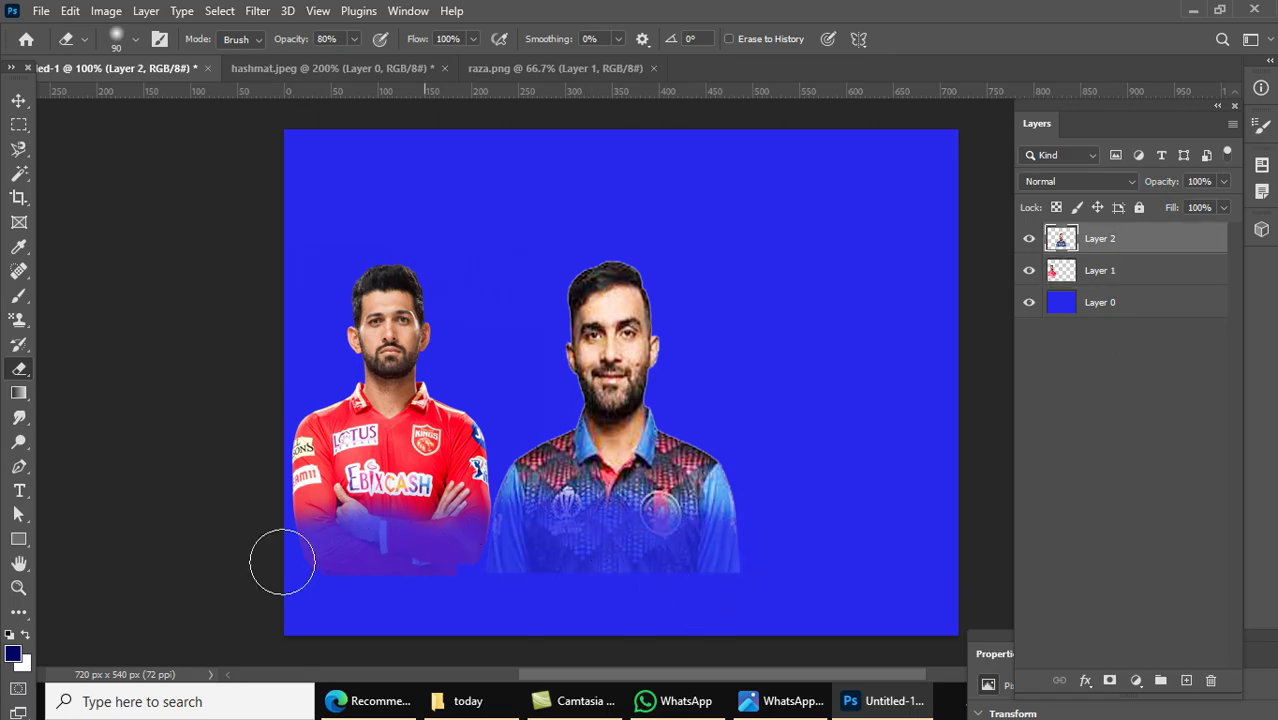
Step: Stretch the red-shirted player on Layer 1 upward to about 358 px tall against a temporary guide at the blue-shirted player's hair, and remove the guide
{"action": "left_click", "coordinate": [814, 702]}
{"action": "left_click", "coordinate": [814, 702]}
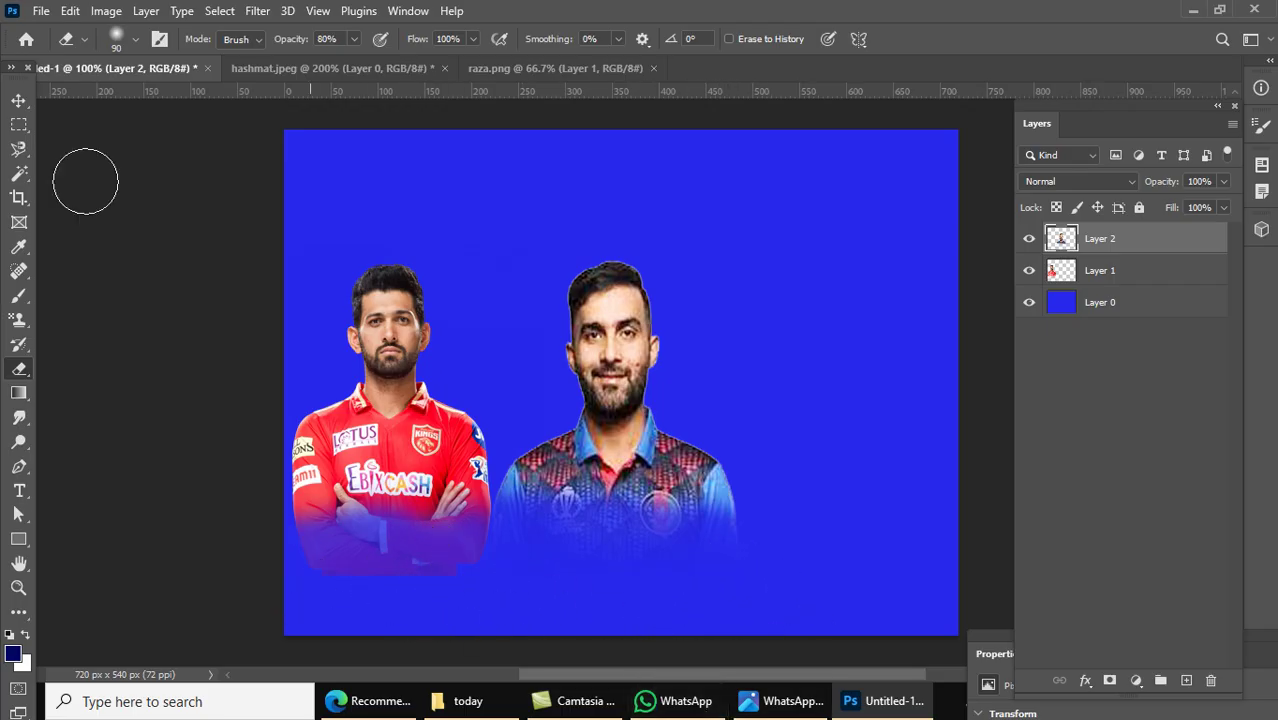
{"action": "left_click", "coordinate": [17, 101]}
{"action": "left_click", "coordinate": [339, 330]}
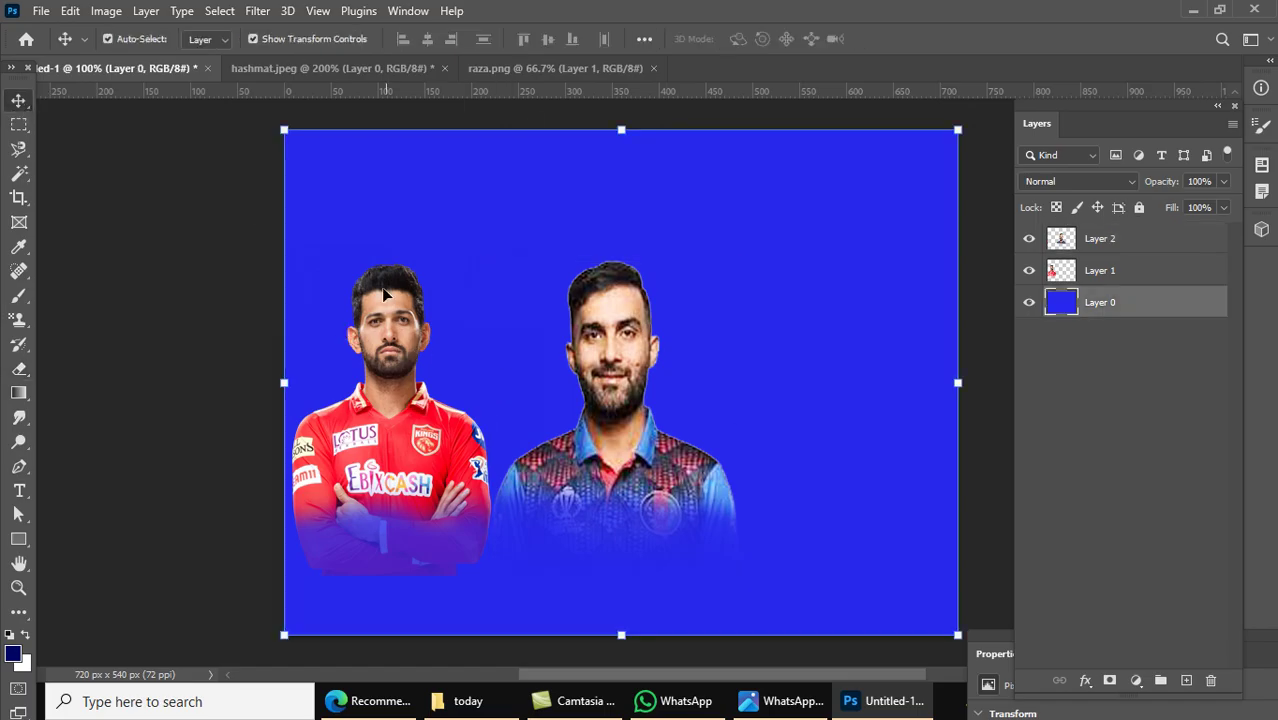
{"action": "left_click_drag", "start_coordinate": [593, 94], "coordinate": [574, 260]}
{"action": "left_click", "coordinate": [388, 308]}
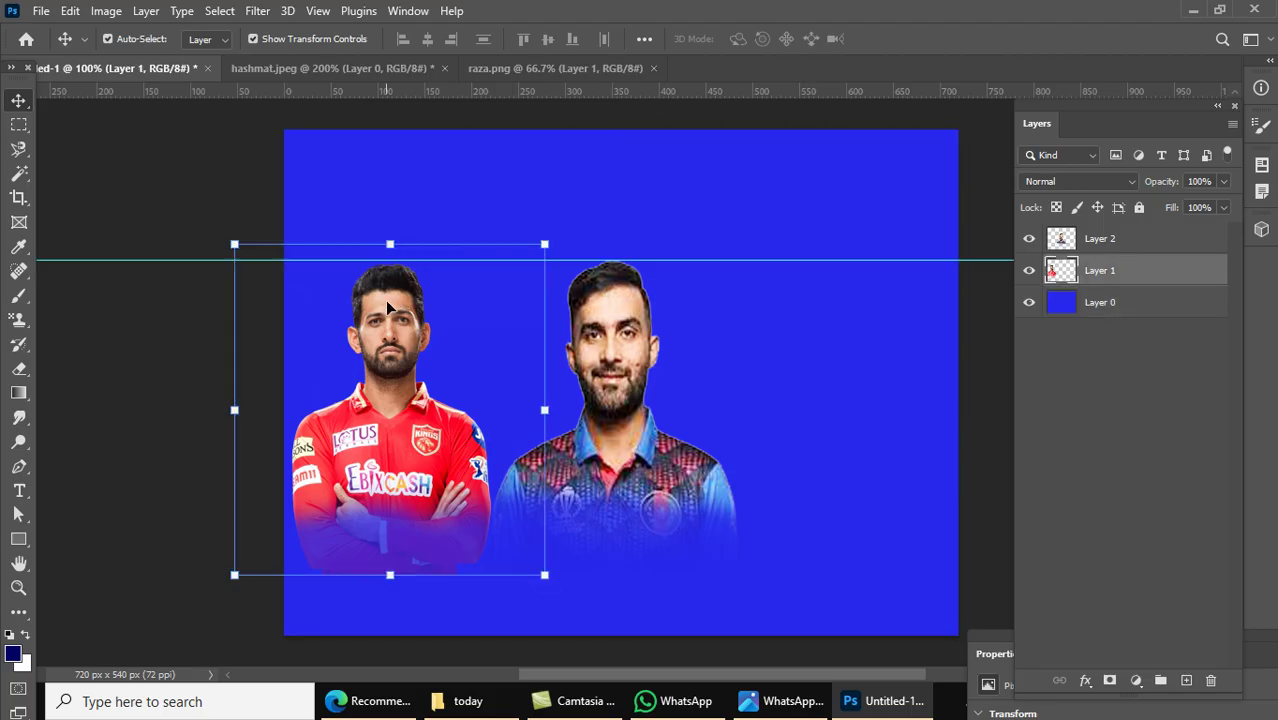
{"action": "left_click_drag", "start_coordinate": [384, 247], "coordinate": [390, 241]}
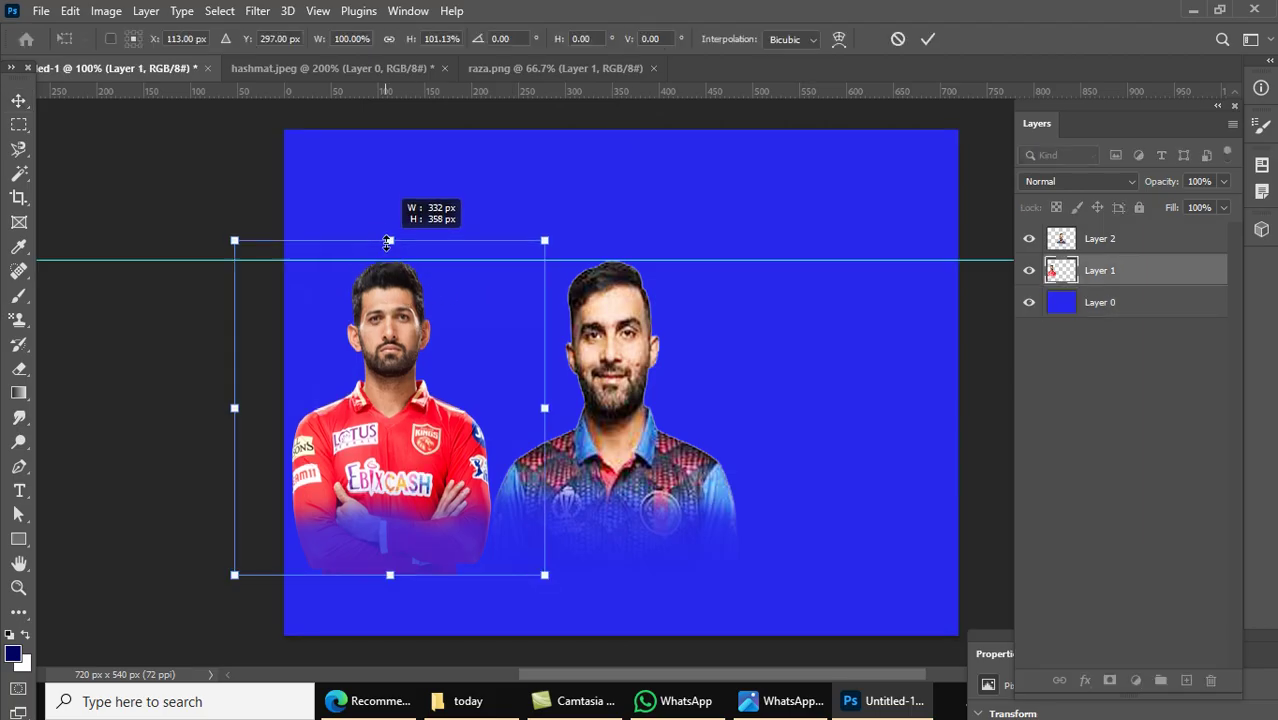
{"action": "left_click", "coordinate": [922, 37]}
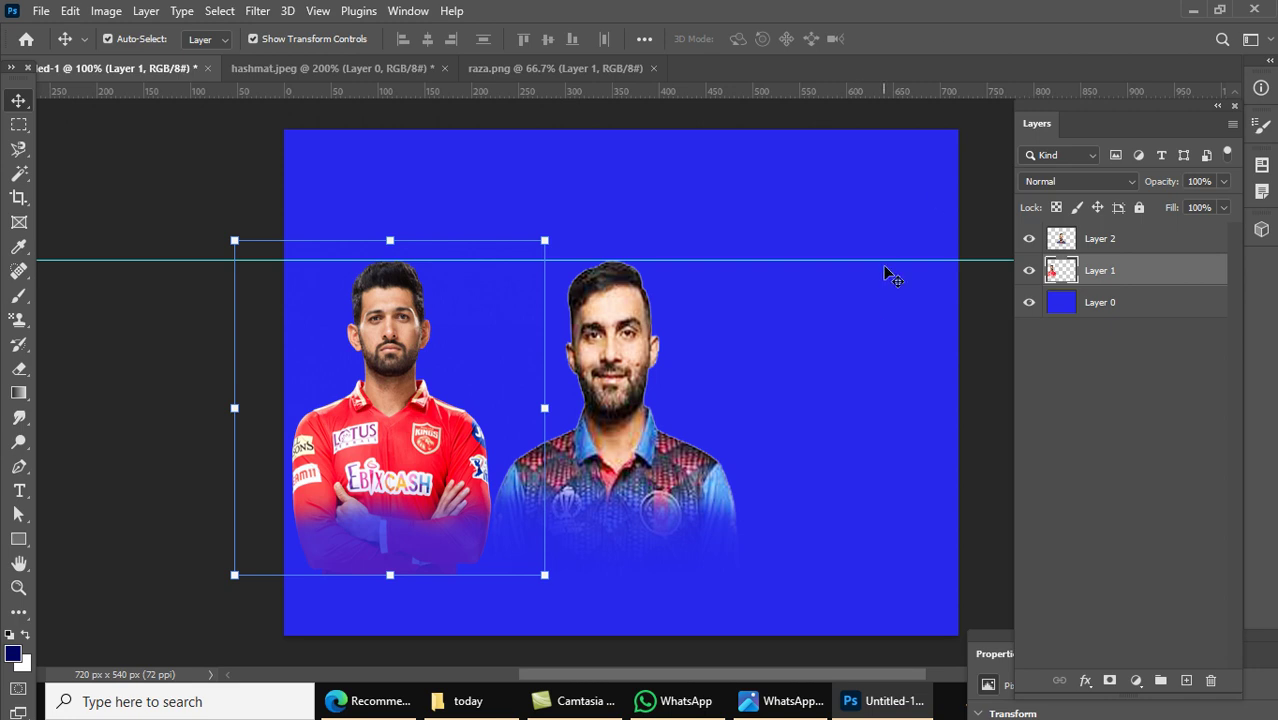
{"action": "left_click_drag", "start_coordinate": [908, 260], "coordinate": [925, 80]}
{"action": "left_click", "coordinate": [990, 445]}
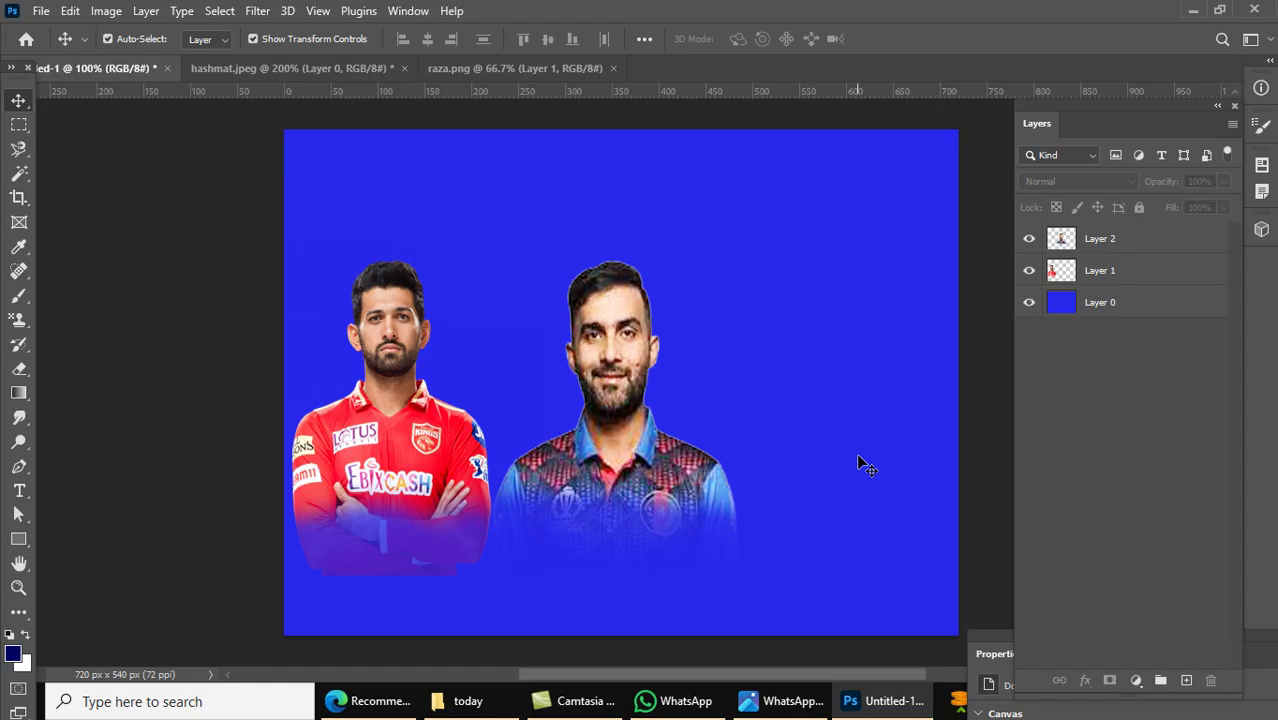
Step: Fade the red-shirted player's lower body on Layer 1 further with the 90 px Eraser at 39% opacity
{"action": "left_click", "coordinate": [24, 302]}
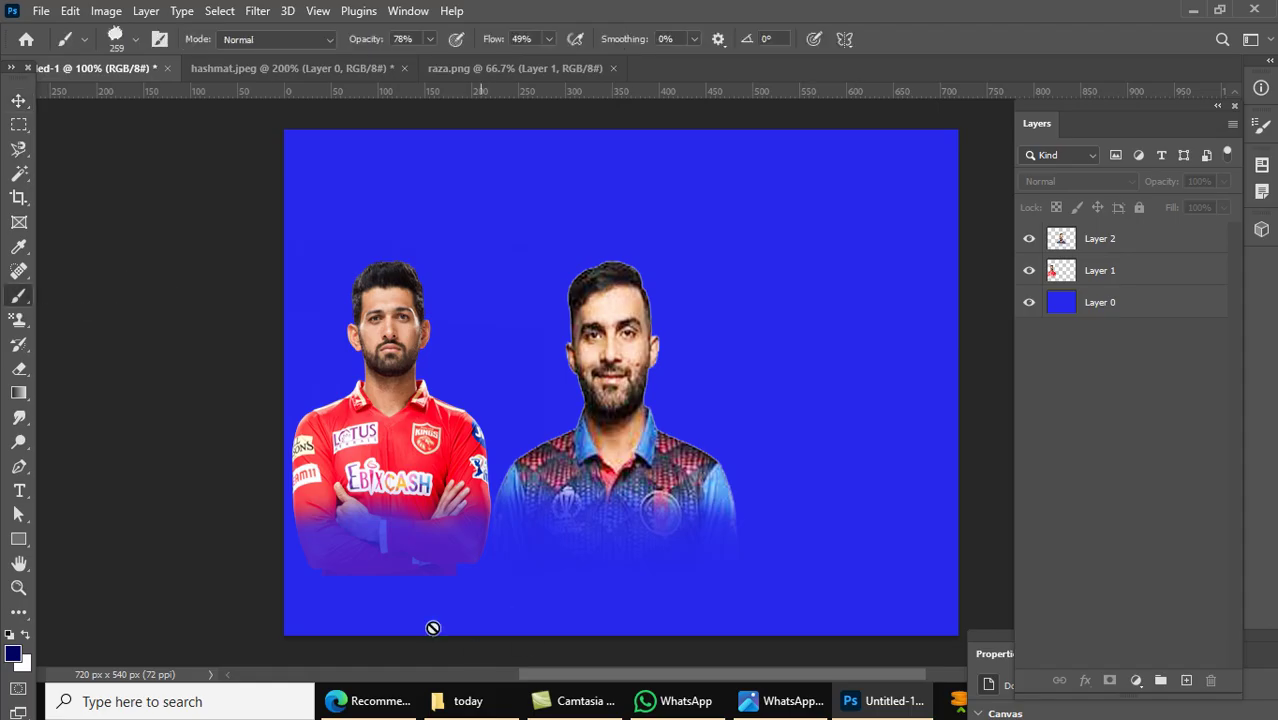
{"action": "left_click", "coordinate": [1073, 266]}
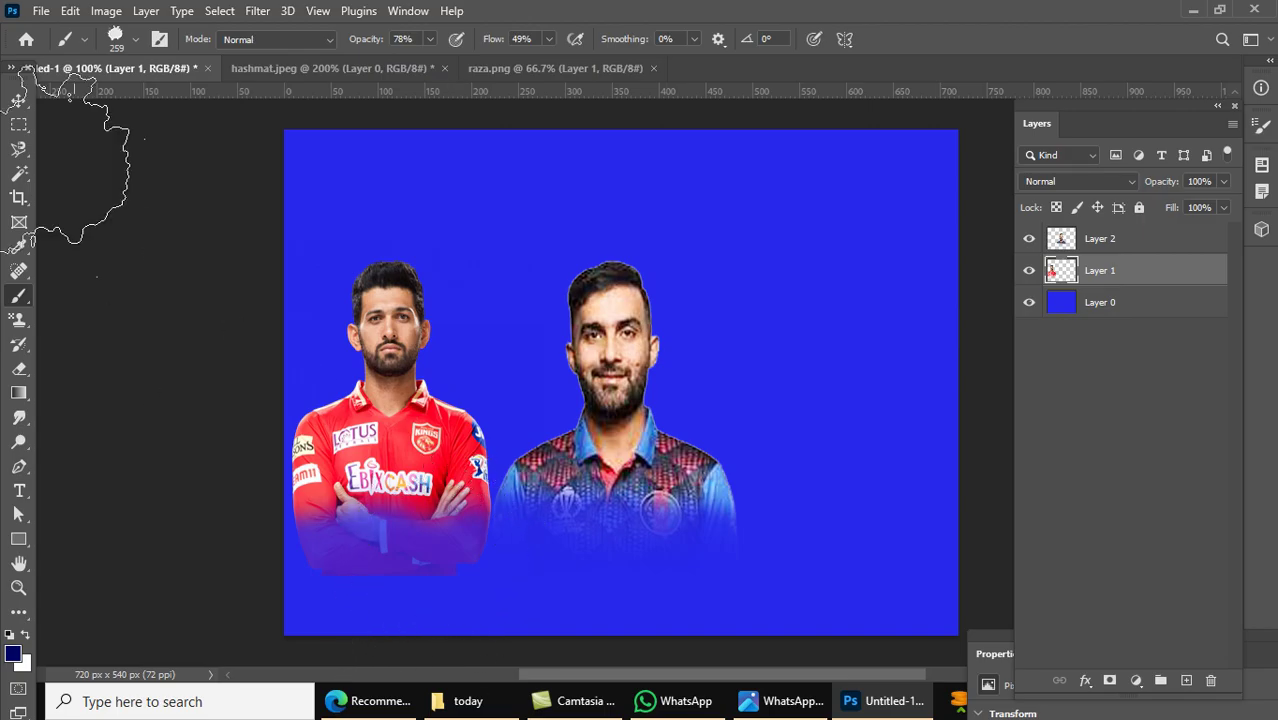
{"action": "left_click", "coordinate": [132, 41]}
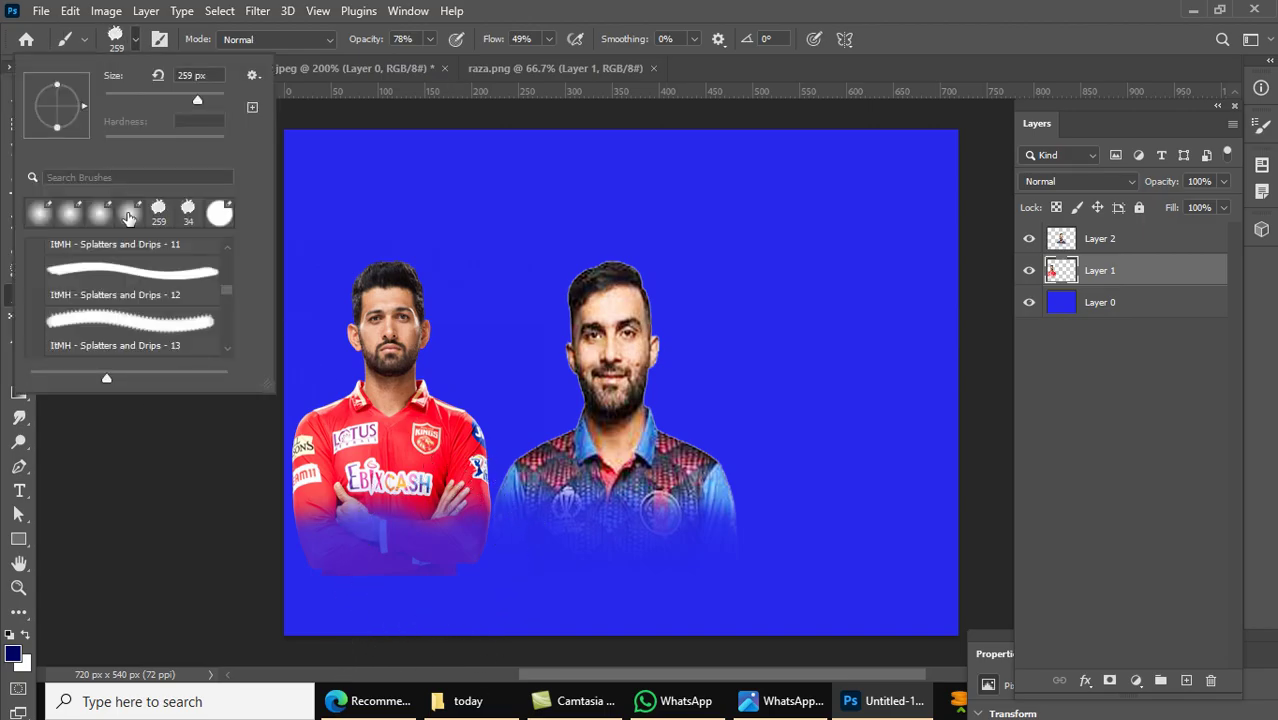
{"action": "key", "text": "e"}
{"action": "key", "text": "Escape"}
{"action": "mouse_move", "coordinate": [416, 581]}
{"action": "left_mouse_down"}
{"action": "mouse_move", "coordinate": [342, 571]}
{"action": "mouse_move", "coordinate": [451, 542]}
{"action": "mouse_move", "coordinate": [596, 591]}
{"action": "left_mouse_up"}
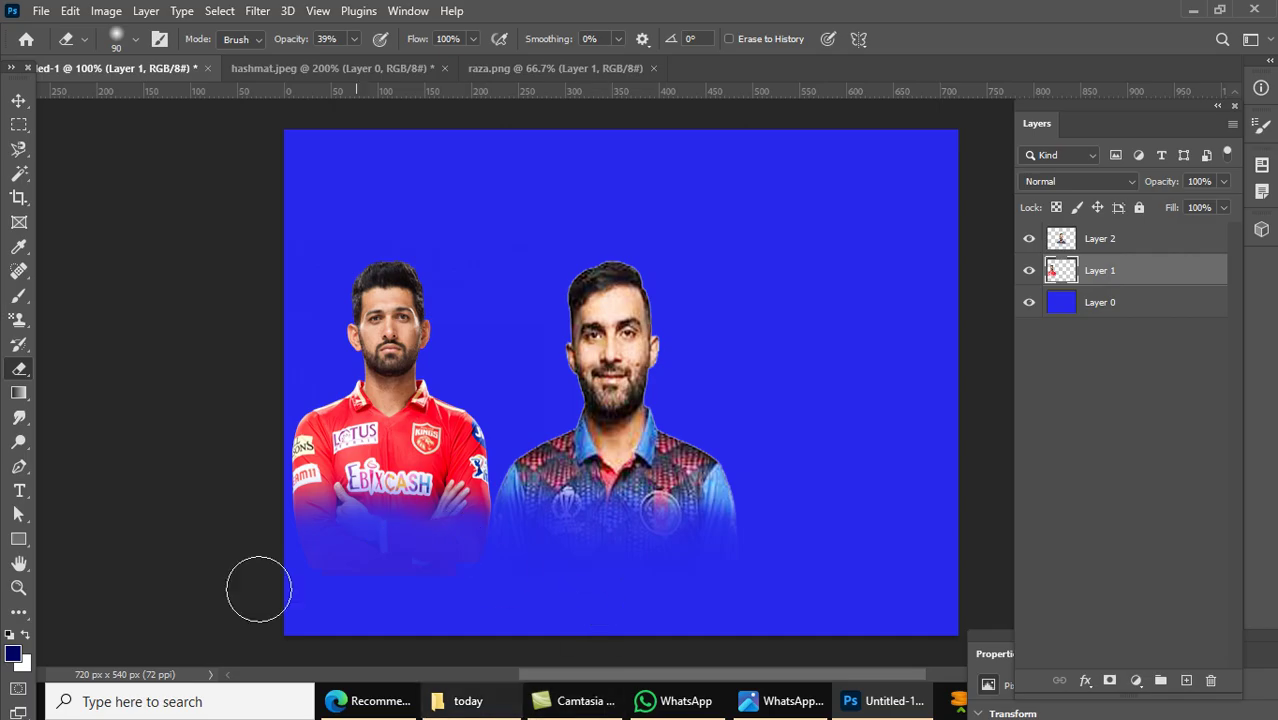
{"action": "key", "text": "v"}
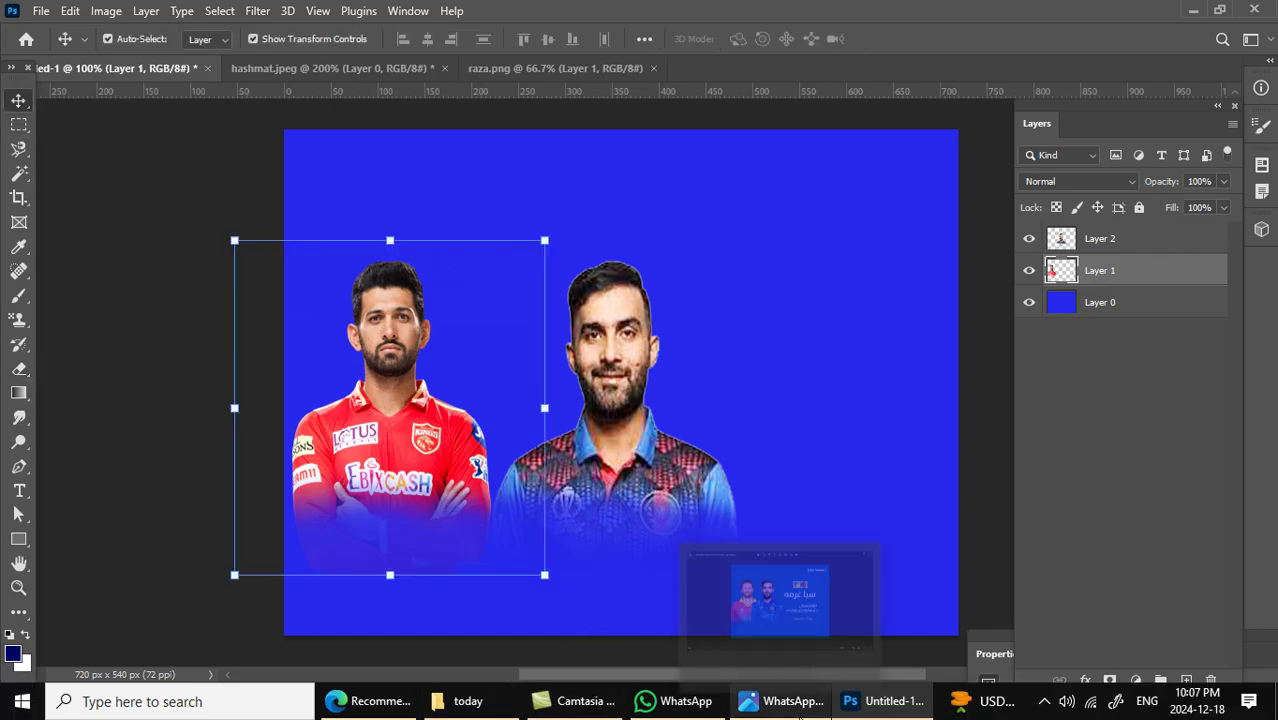
Step: Check the reference poster, and close the raza.png and hashmat.jpeg documents without saving
{"action": "left_click", "coordinate": [799, 710]}
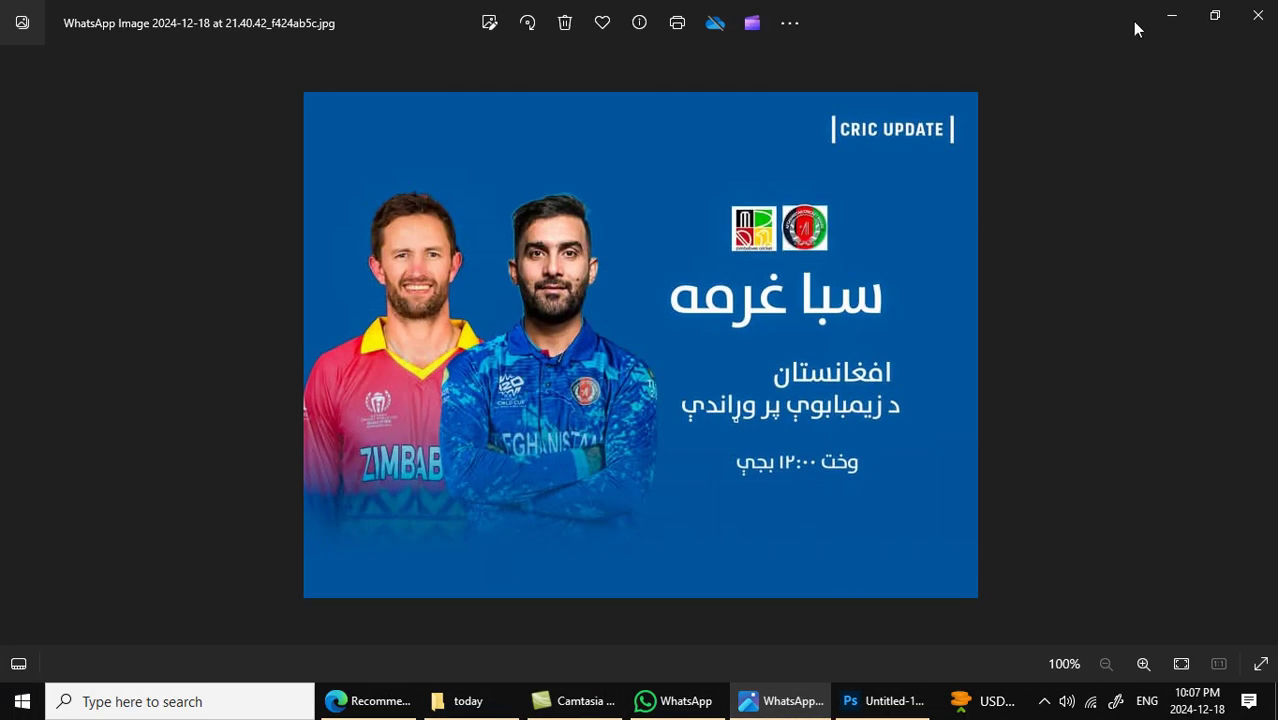
{"action": "left_click", "coordinate": [1172, 16]}
{"action": "left_click", "coordinate": [192, 232]}
{"action": "left_click", "coordinate": [612, 68]}
{"action": "left_click", "coordinate": [335, 70]}
{"action": "left_click", "coordinate": [405, 68]}
{"action": "left_click", "coordinate": [630, 270]}
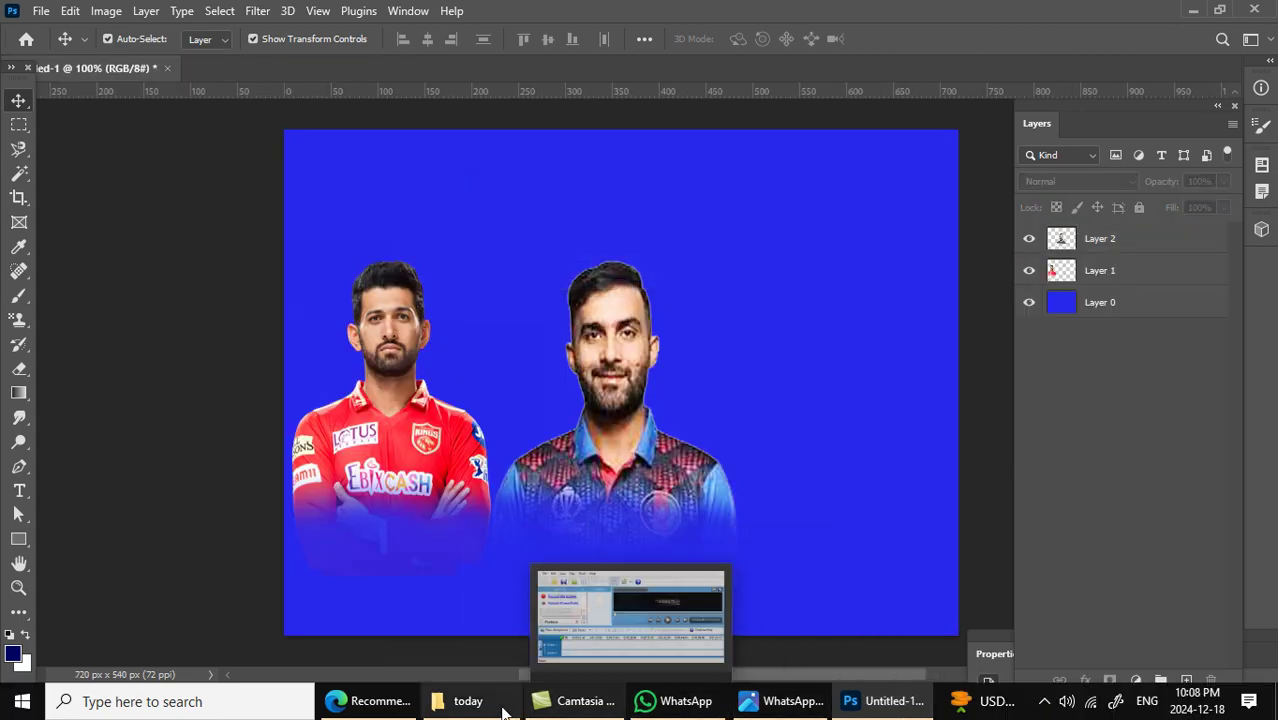
Step: Open afghan logo.jpeg and zim.jpeg from the today folder in Adobe Photoshop 2023
{"action": "left_click", "coordinate": [468, 701]}
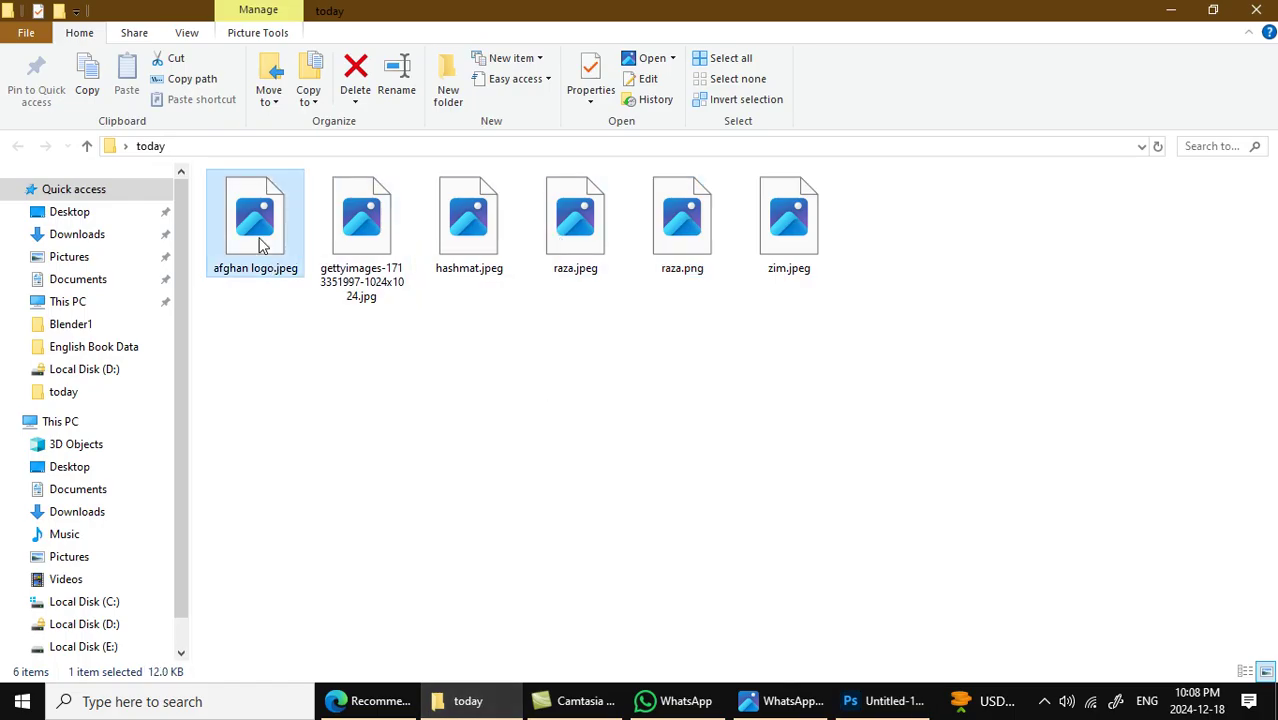
{"action": "right_click", "coordinate": [260, 242]}
{"action": "mouse_move", "coordinate": [530, 366]}
{"action": "left_click", "coordinate": [605, 368]}
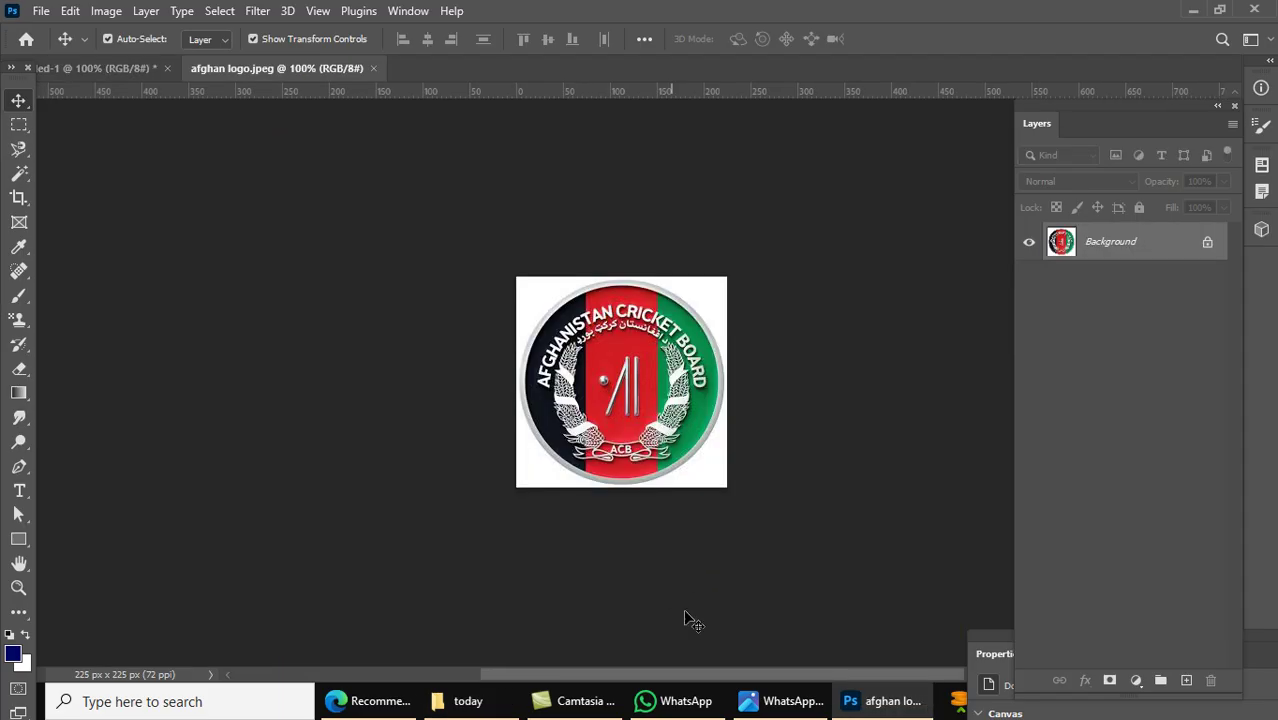
{"action": "left_click", "coordinate": [462, 701]}
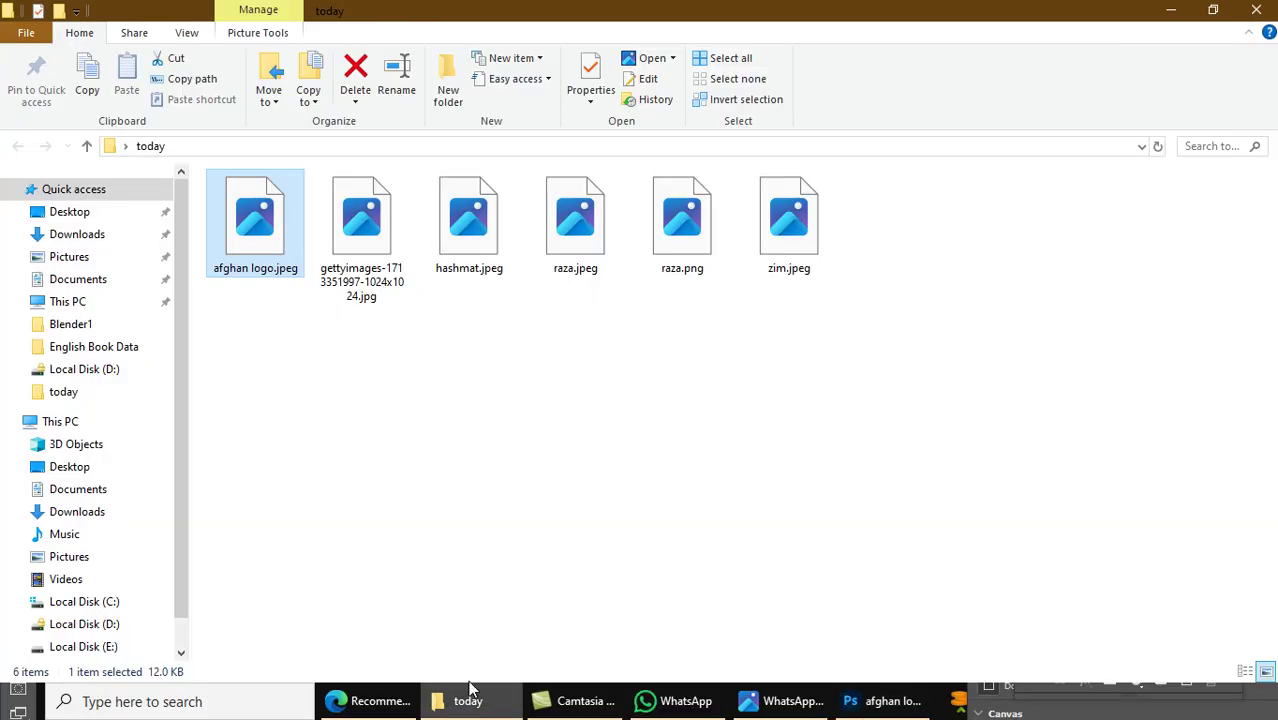
{"action": "right_click", "coordinate": [768, 262]}
{"action": "mouse_move", "coordinate": [822, 368]}
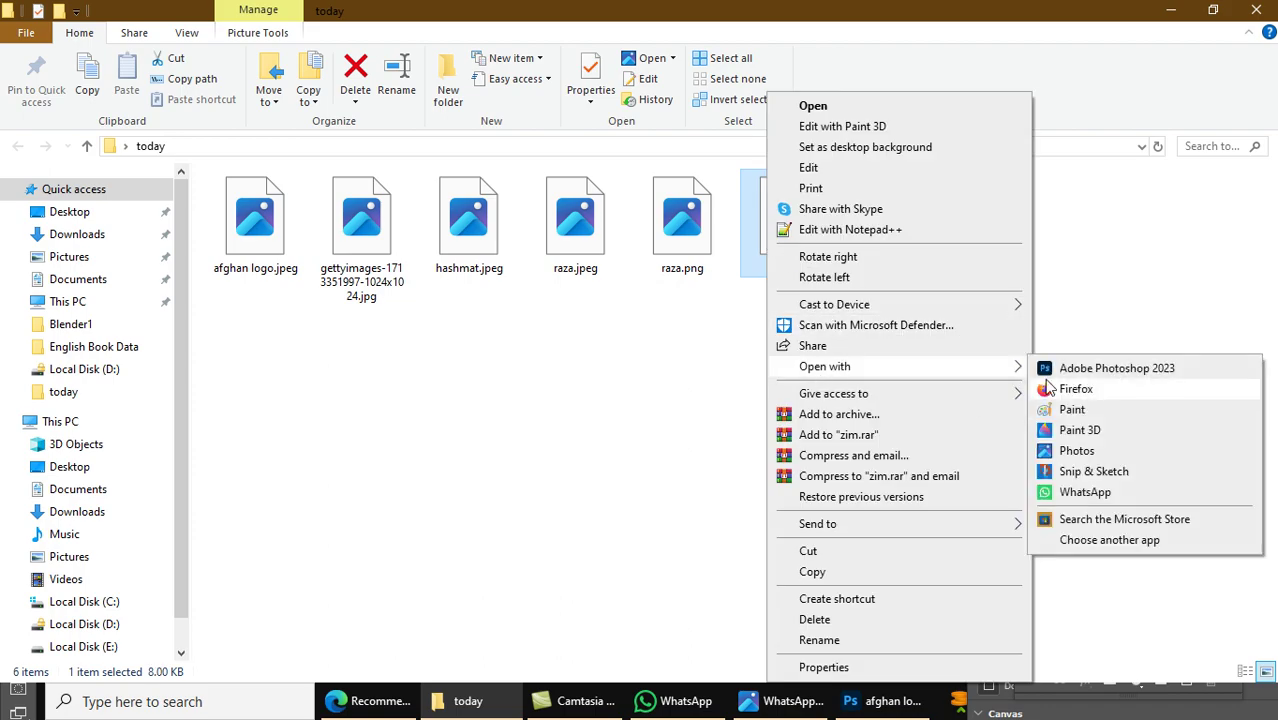
{"action": "left_click", "coordinate": [1052, 370]}
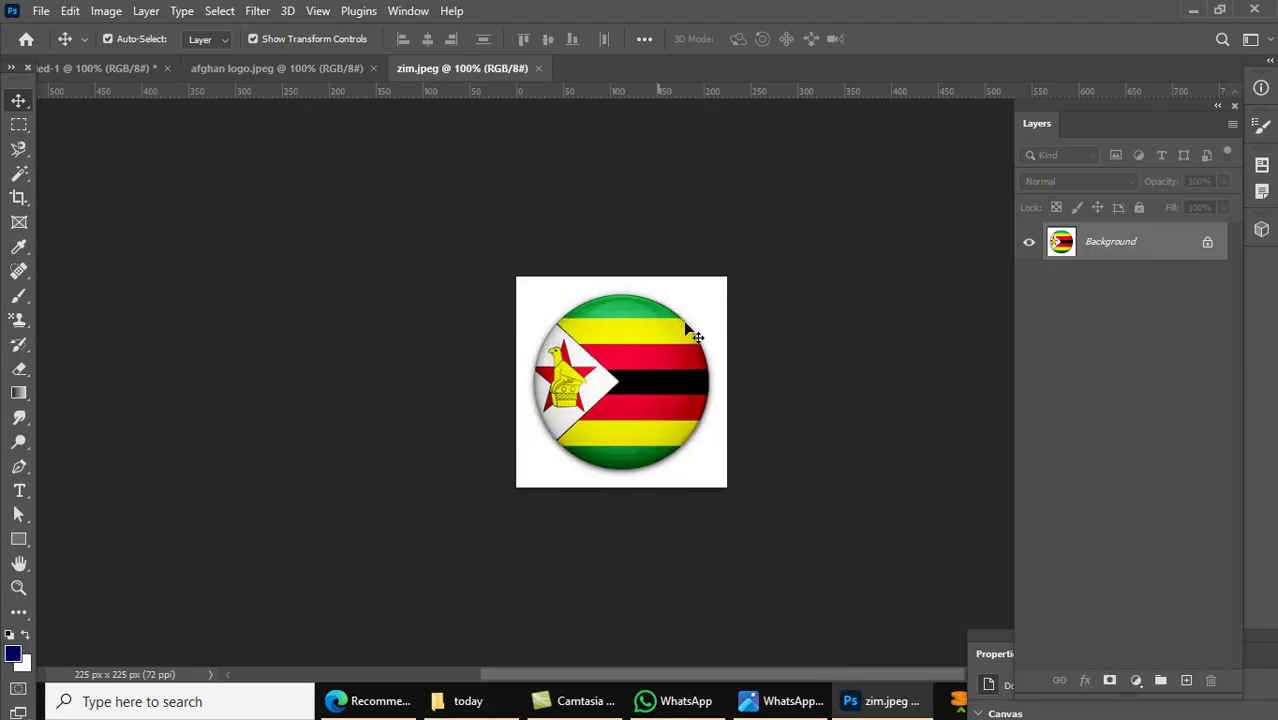
Step: Unlock the zim.jpeg background layer and delete the white area around the flag with the Magic Wand at tolerance 32
{"action": "left_click", "coordinate": [1210, 243]}
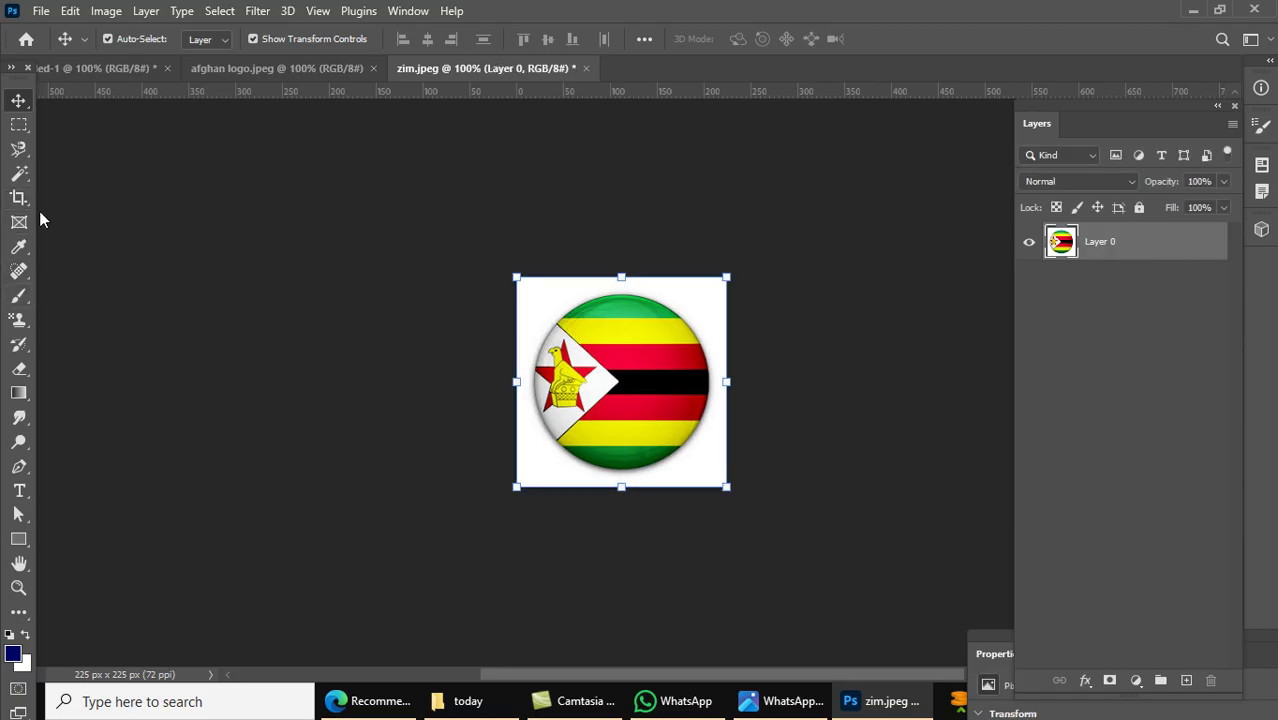
{"action": "left_click", "coordinate": [19, 173]}
{"action": "left_click", "coordinate": [716, 313]}
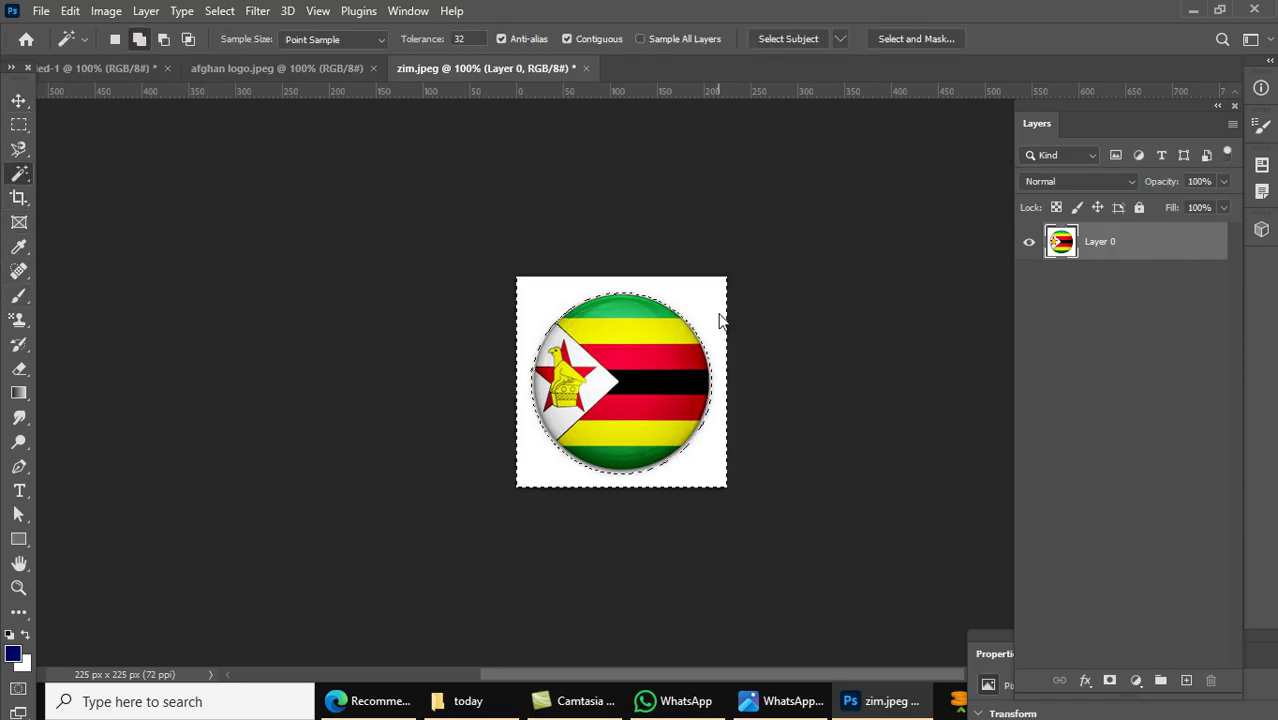
{"action": "key", "text": "Delete"}
{"action": "key", "text": "ctrl+d"}
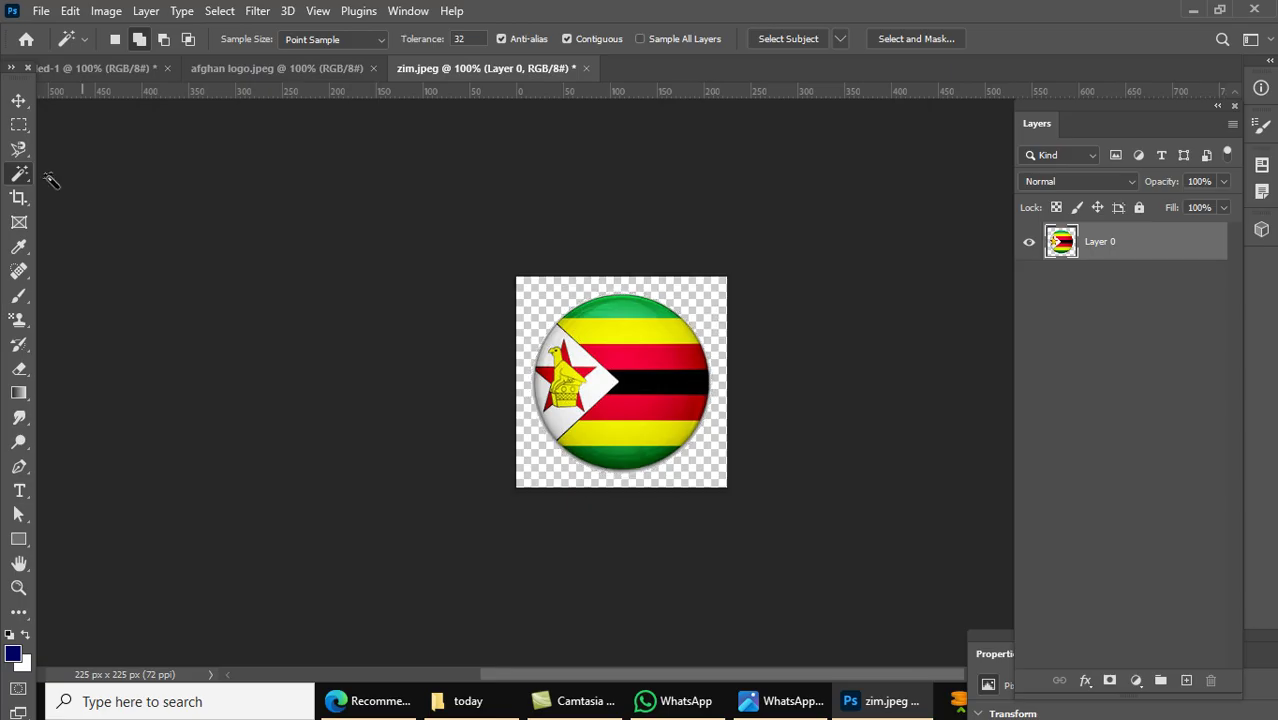
Step: Copy the round Zimbabwe flag into the poster and scale it down to a small badge beside the blue-shirted player's head
{"action": "left_click", "coordinate": [19, 100]}
{"action": "left_click_drag", "start_coordinate": [577, 370], "coordinate": [143, 78]}
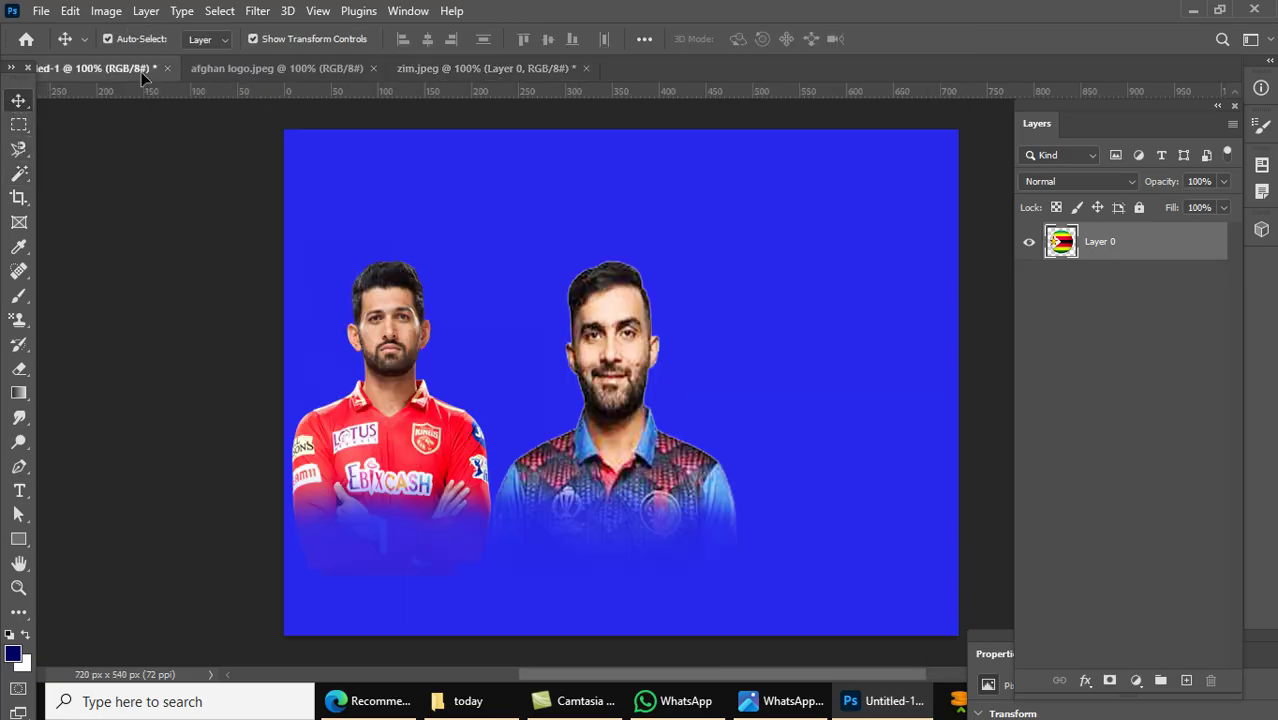
{"action": "left_click_drag", "start_coordinate": [797, 365], "coordinate": [797, 365]}
{"action": "left_click_drag", "start_coordinate": [891, 457], "coordinate": [777, 349]}
{"action": "left_click", "coordinate": [803, 699]}
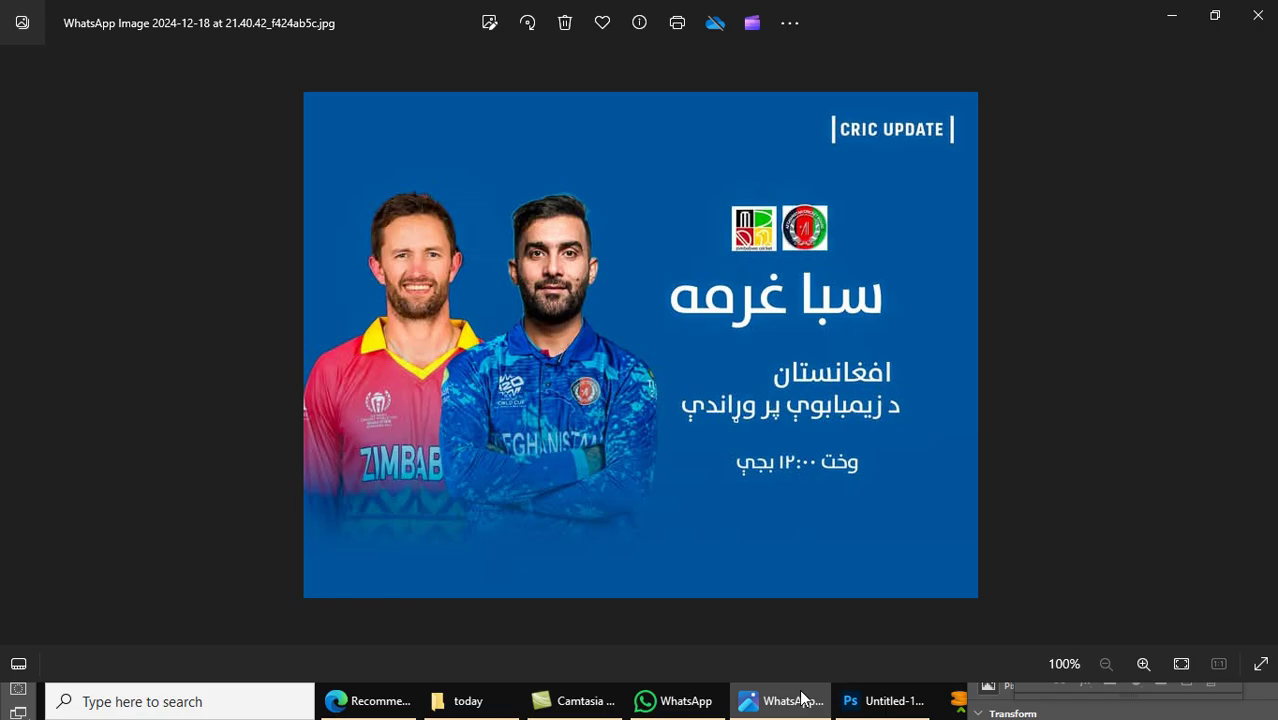
{"action": "left_click", "coordinate": [803, 699]}
{"action": "key", "text": "Return"}
Step: Shift the red-shirted player to the poster's left edge, and narrow the blue-shirted player to 93.73% width and place him closer to the red-shirted one
{"action": "left_click_drag", "start_coordinate": [394, 342], "coordinate": [382, 342]}
{"action": "left_click", "coordinate": [634, 360]}
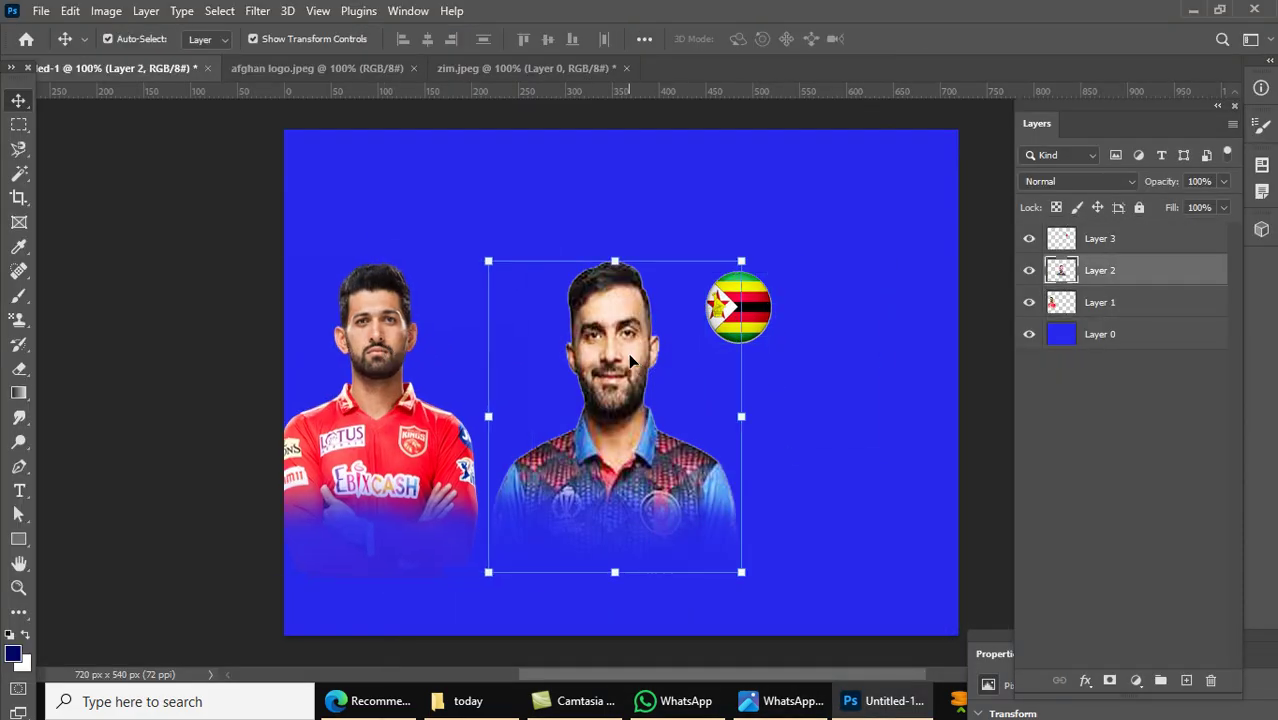
{"action": "left_click_drag", "start_coordinate": [741, 415], "coordinate": [727, 413]}
{"action": "left_click_drag", "start_coordinate": [628, 375], "coordinate": [624, 279]}
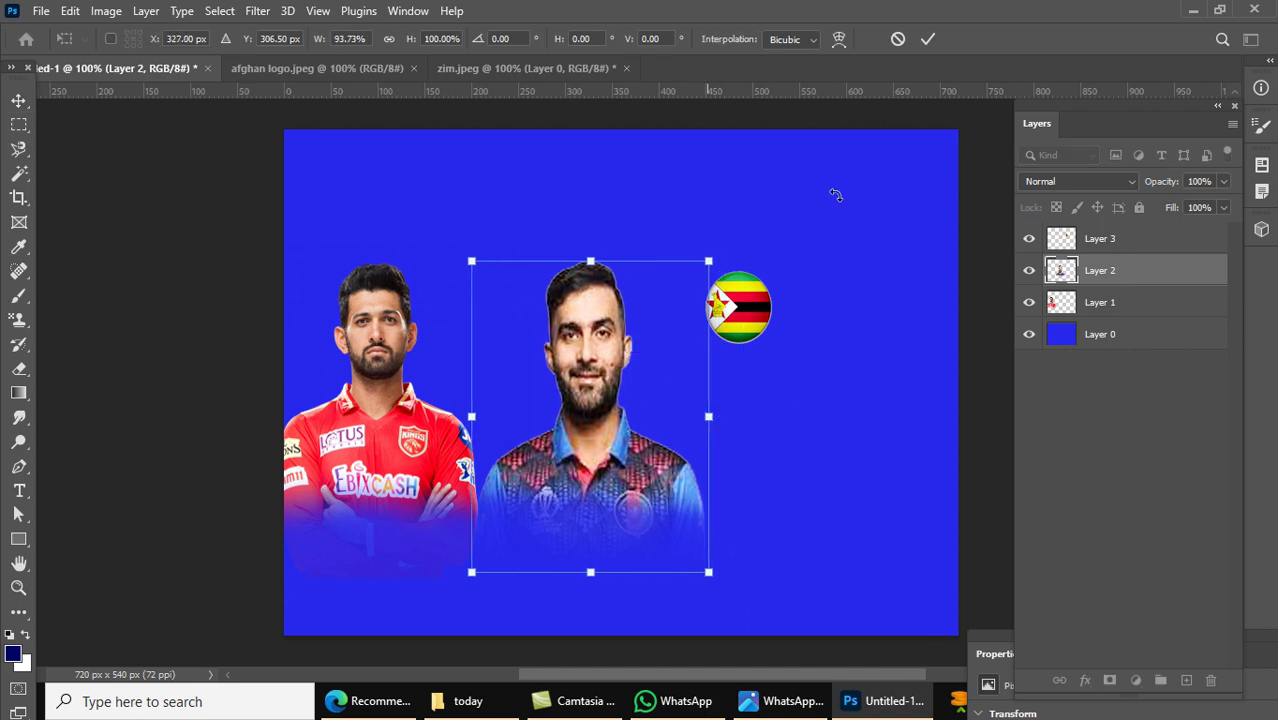
{"action": "left_click", "coordinate": [927, 38]}
Step: Shrink the Zimbabwe flag on Layer 3 further, following the reference poster, and place it just right of the blue-shirted player's head
{"action": "left_click", "coordinate": [743, 314]}
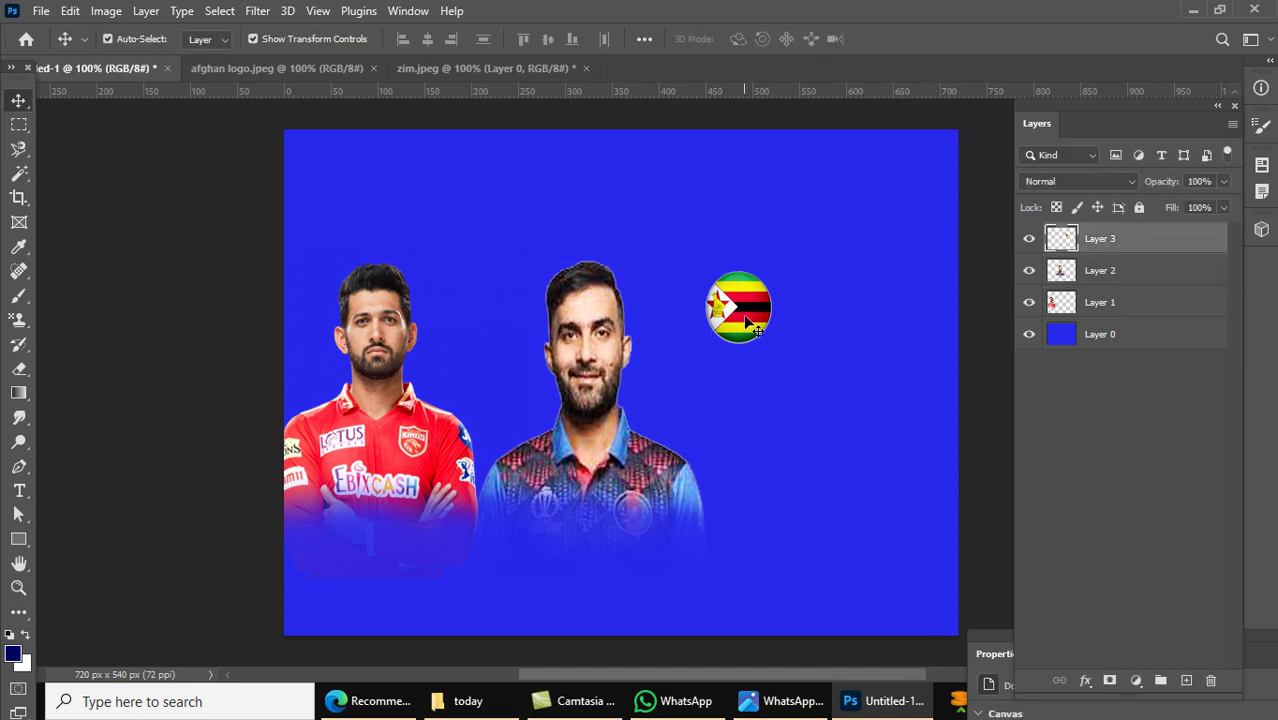
{"action": "left_click_drag", "start_coordinate": [743, 314], "coordinate": [792, 240]}
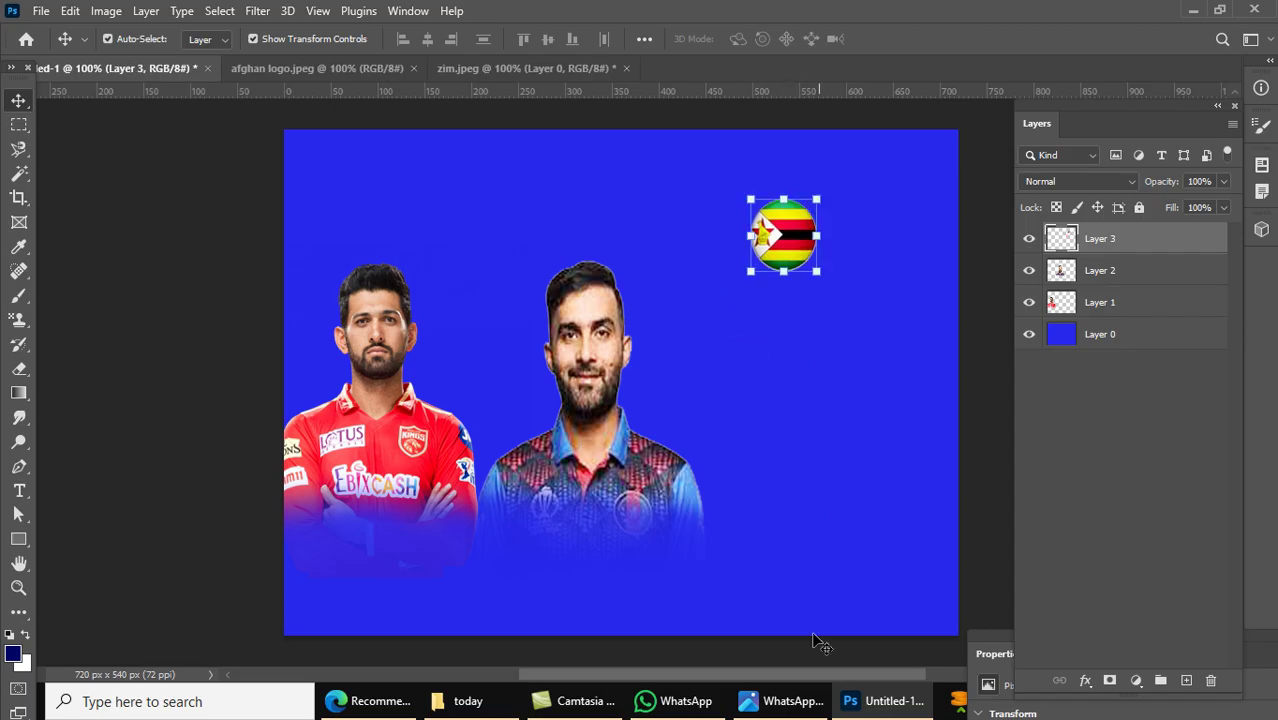
{"action": "left_click", "coordinate": [785, 703]}
{"action": "left_click", "coordinate": [785, 703]}
{"action": "left_click_drag", "start_coordinate": [805, 268], "coordinate": [783, 295]}
{"action": "left_click", "coordinate": [928, 39]}
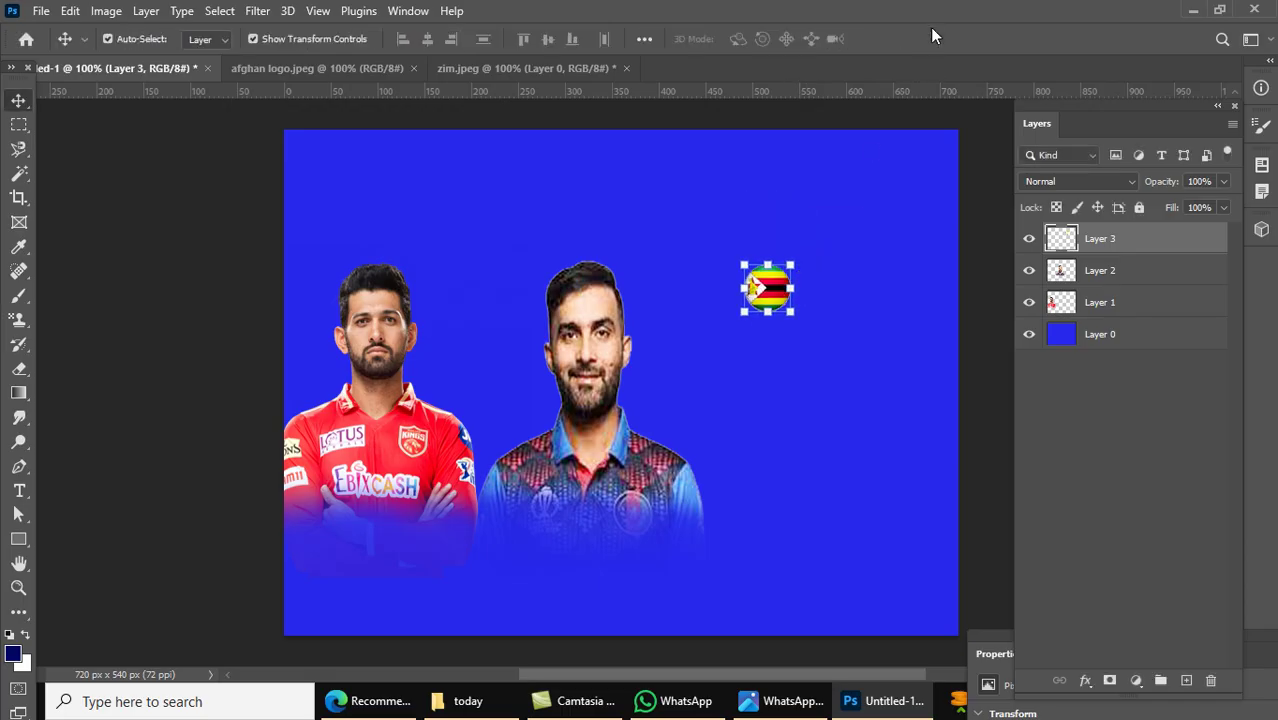
Step: Close the zim.jpeg document without saving
{"action": "left_click", "coordinate": [528, 67]}
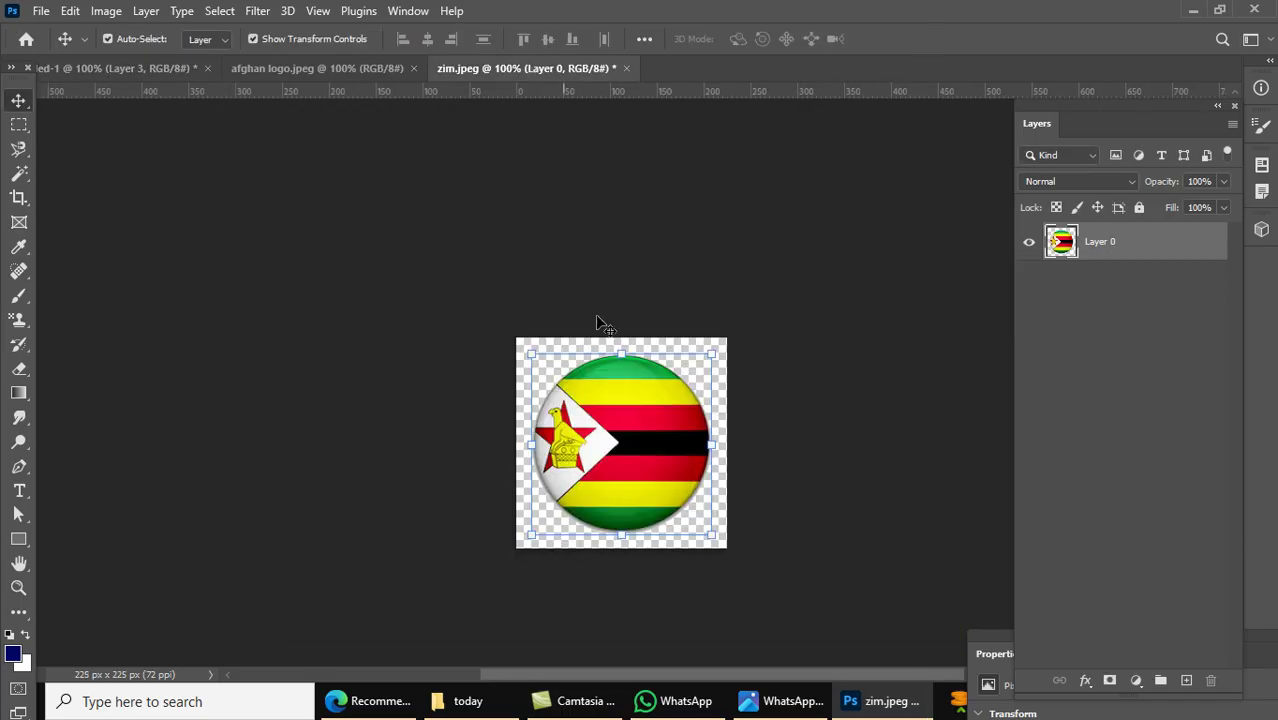
{"action": "left_click", "coordinate": [621, 68]}
{"action": "left_click", "coordinate": [630, 274]}
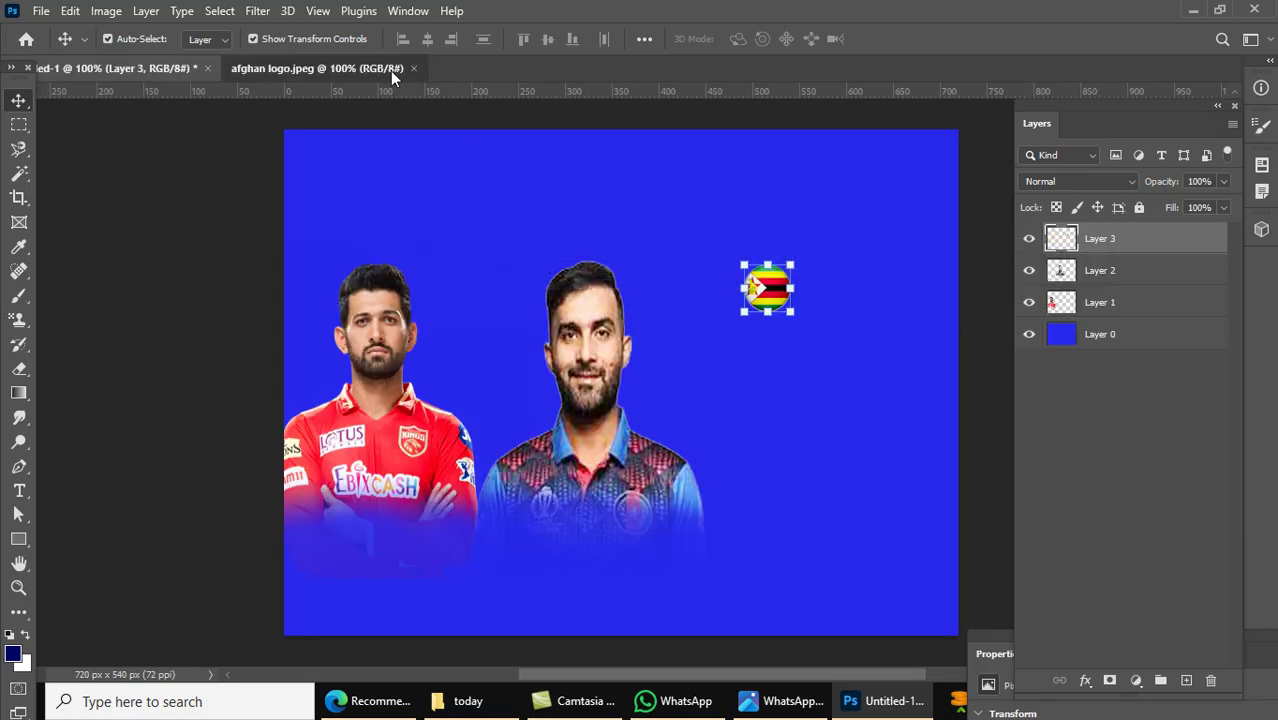
Step: Unlock the afghan logo.jpeg background layer and delete the white area around the logo with the Magic Wand at tolerance 32
{"action": "left_click", "coordinate": [392, 68]}
{"action": "left_click", "coordinate": [1207, 243]}
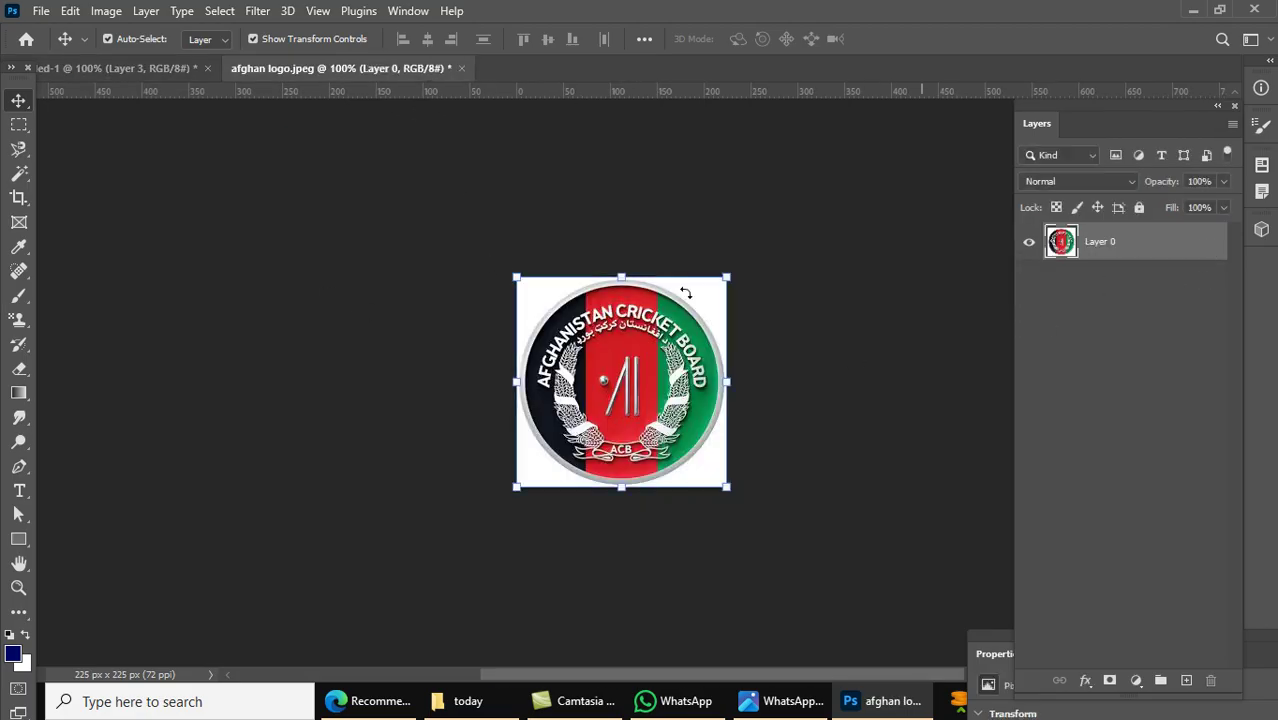
{"action": "right_click", "coordinate": [19, 174]}
{"action": "left_click", "coordinate": [95, 213]}
{"action": "left_click", "coordinate": [708, 305]}
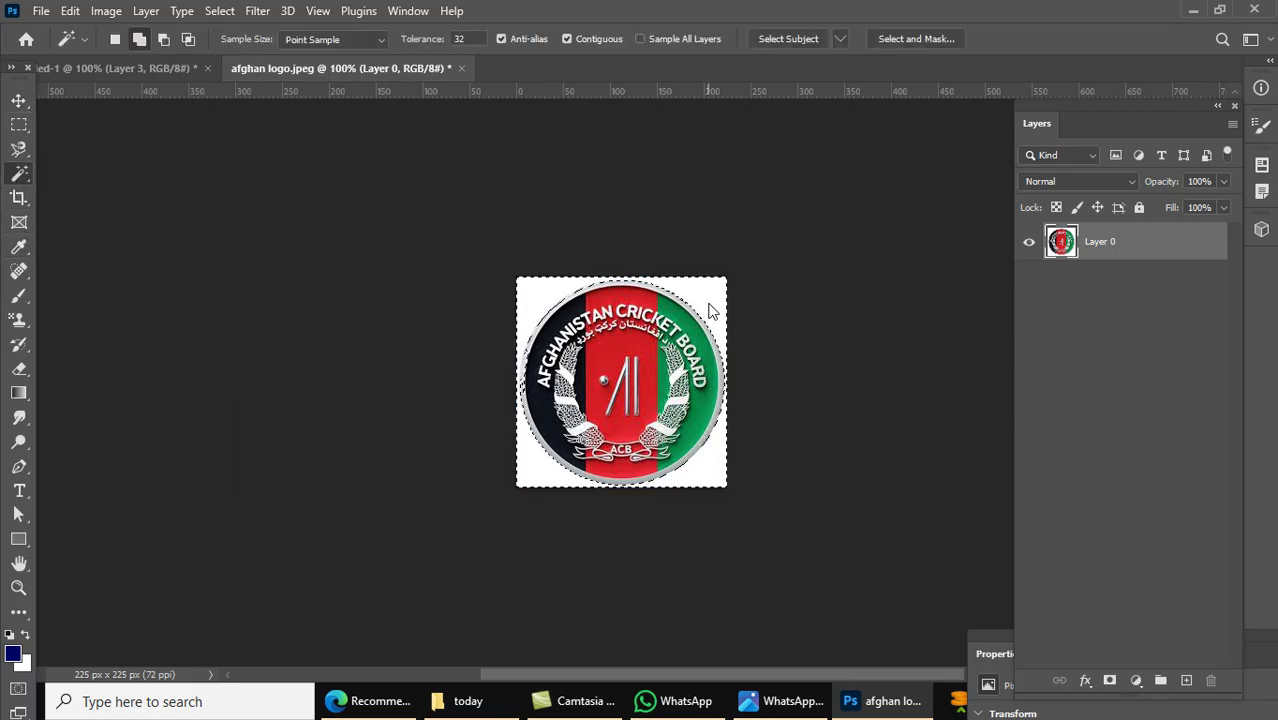
{"action": "key", "text": "Delete"}
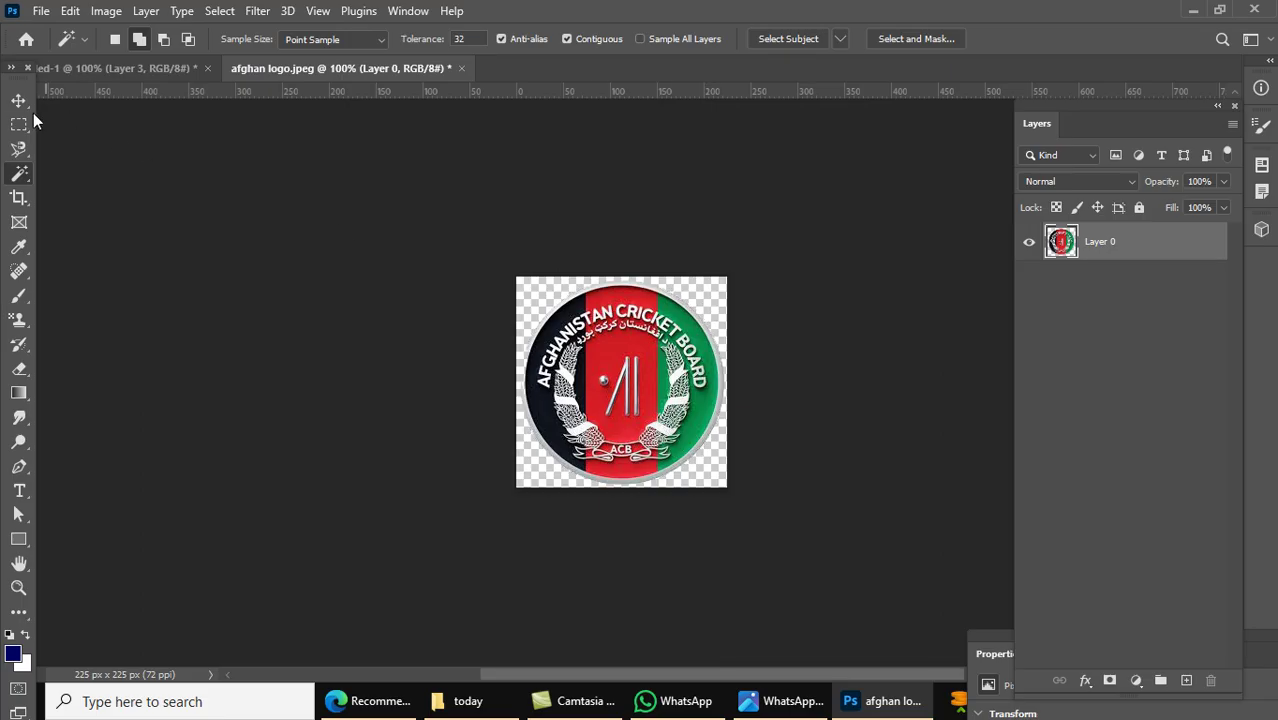
{"action": "key", "text": "ctrl+d"}
Step: Copy the Afghanistan Cricket Board logo into the poster, scale it down to badge size and place it below the blue-shirted player
{"action": "left_click", "coordinate": [22, 106]}
{"action": "left_click_drag", "start_coordinate": [617, 360], "coordinate": [664, 246]}
{"action": "left_click_drag", "start_coordinate": [763, 343], "coordinate": [605, 580]}
{"action": "key", "text": "Return"}
Step: Move the Zimbabwe flag to the empty area right of the blue-shirted player, level with his forehead, following the reference poster
{"action": "left_click", "coordinate": [788, 289]}
{"action": "left_click_drag", "start_coordinate": [788, 289], "coordinate": [808, 394]}
{"action": "left_click", "coordinate": [800, 704]}
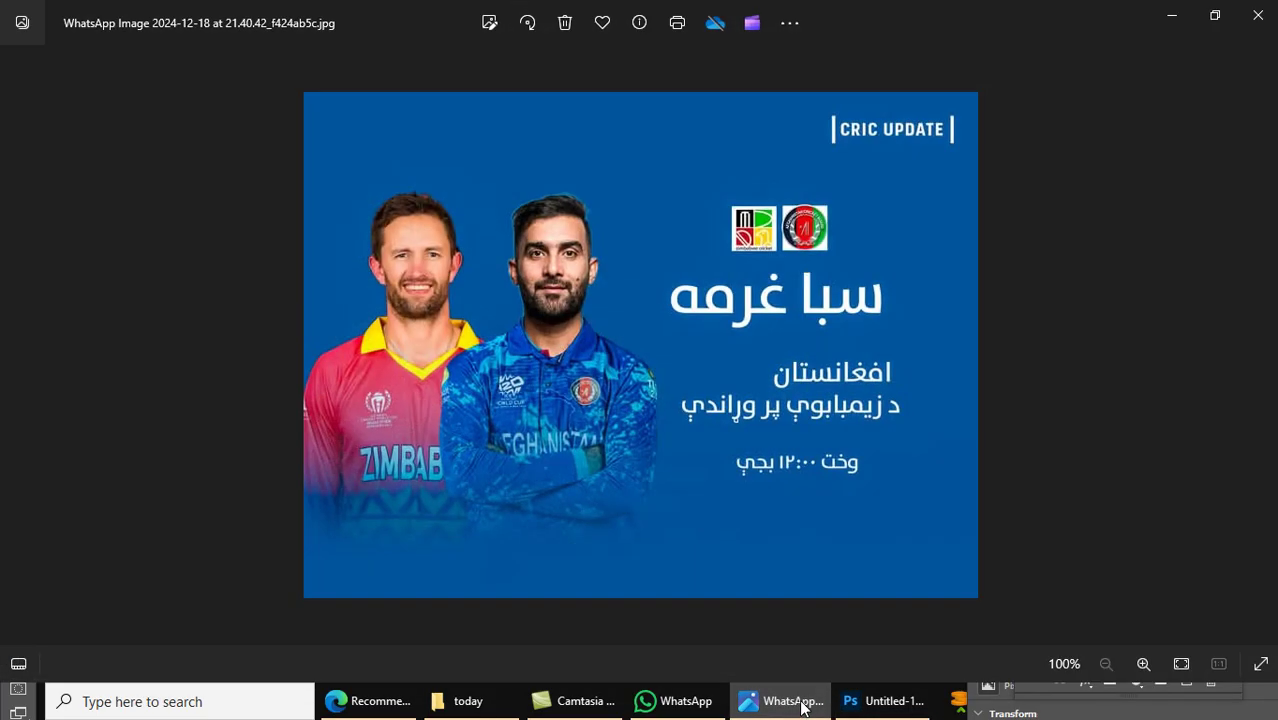
{"action": "left_click", "coordinate": [802, 706]}
{"action": "left_click_drag", "start_coordinate": [790, 393], "coordinate": [790, 327]}
{"action": "key", "text": "ctrl+z"}
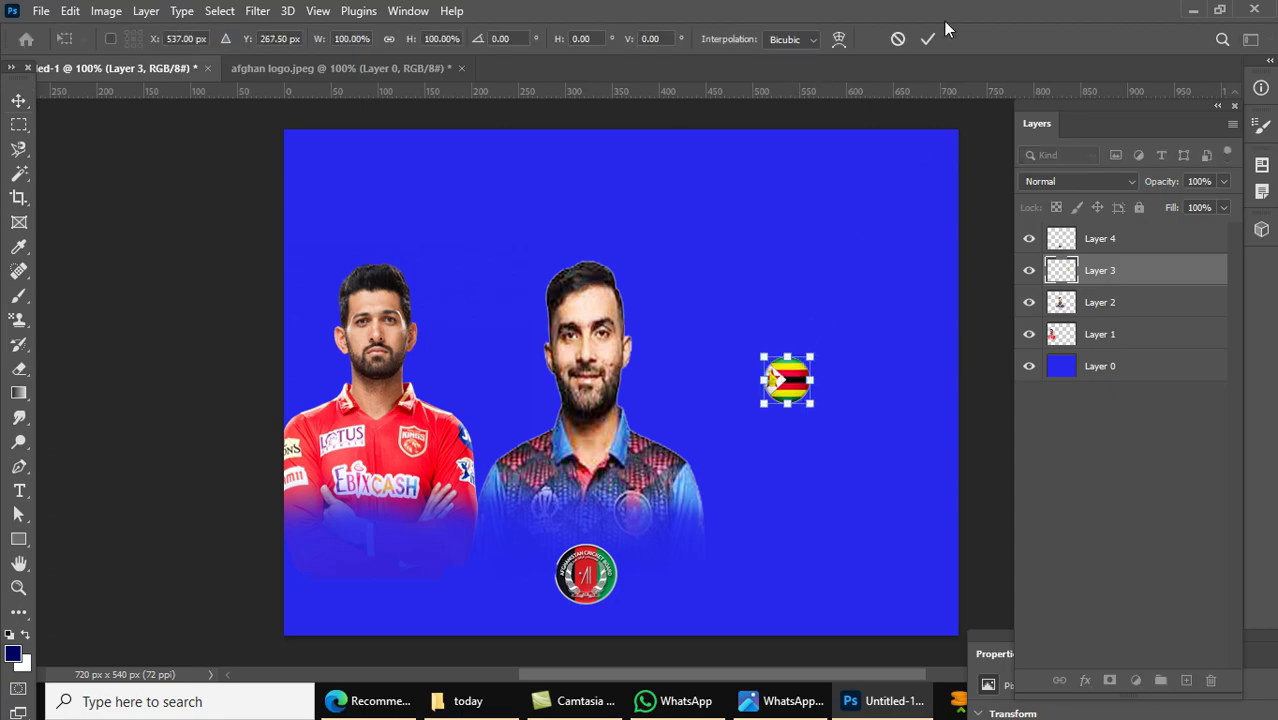
{"action": "left_click", "coordinate": [897, 41]}
{"action": "left_click_drag", "start_coordinate": [787, 380], "coordinate": [781, 285]}
{"action": "left_click", "coordinate": [106, 11]}
{"action": "left_click", "coordinate": [172, 149]}
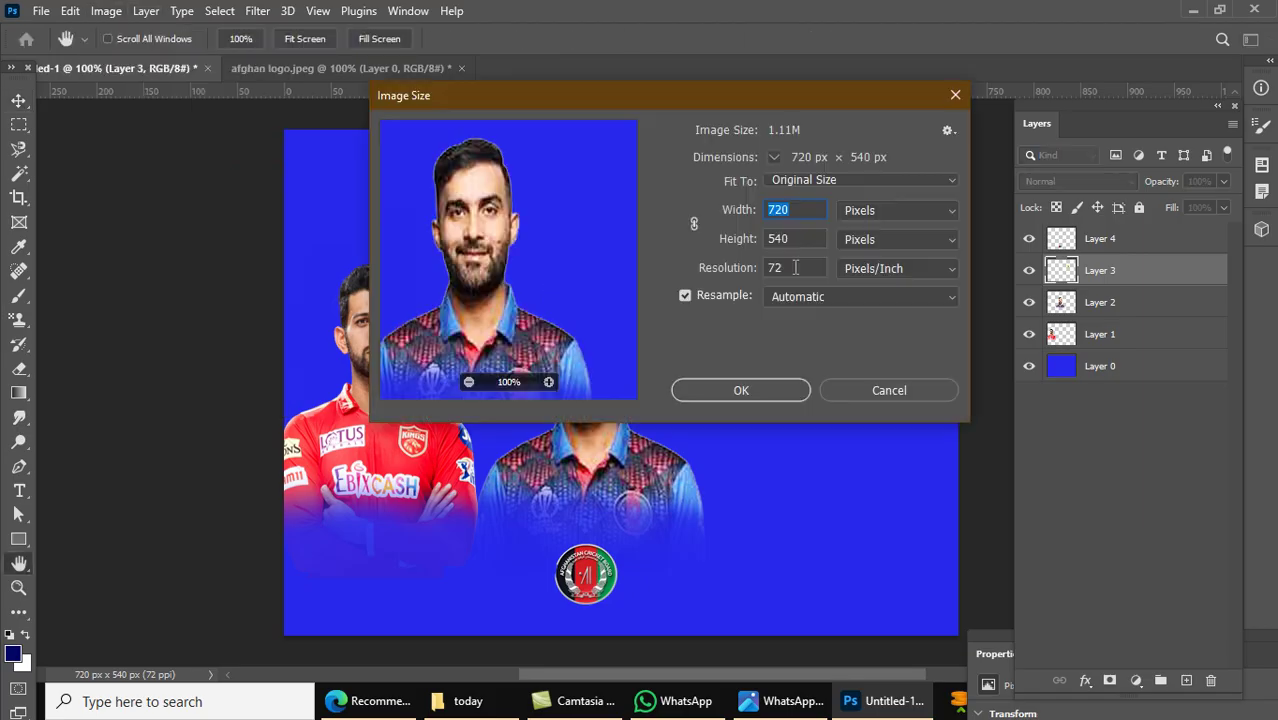
{"action": "left_click", "coordinate": [889, 390]}
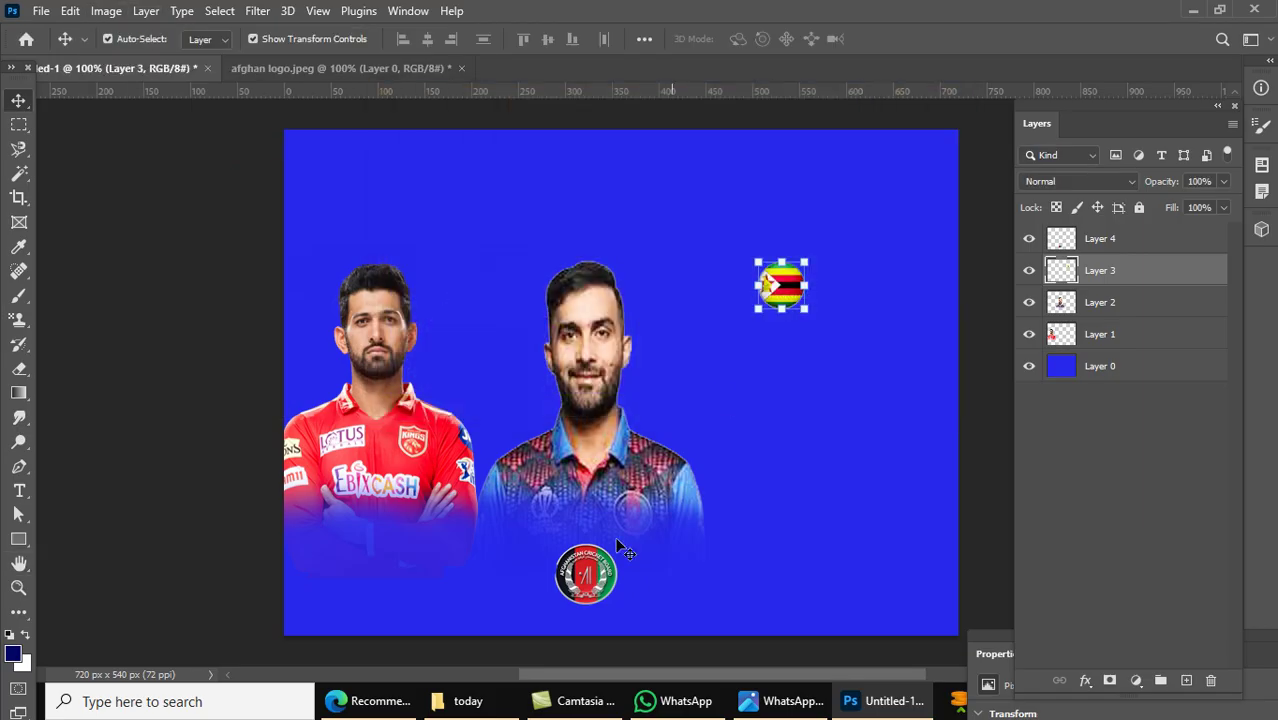
Step: Scale the Afghanistan logo to about 75% and place it just left of the Zimbabwe flag, then enlarge it slightly to match the flag's height
{"action": "left_click", "coordinate": [601, 568]}
{"action": "left_click_drag", "start_coordinate": [617, 604], "coordinate": [709, 286]}
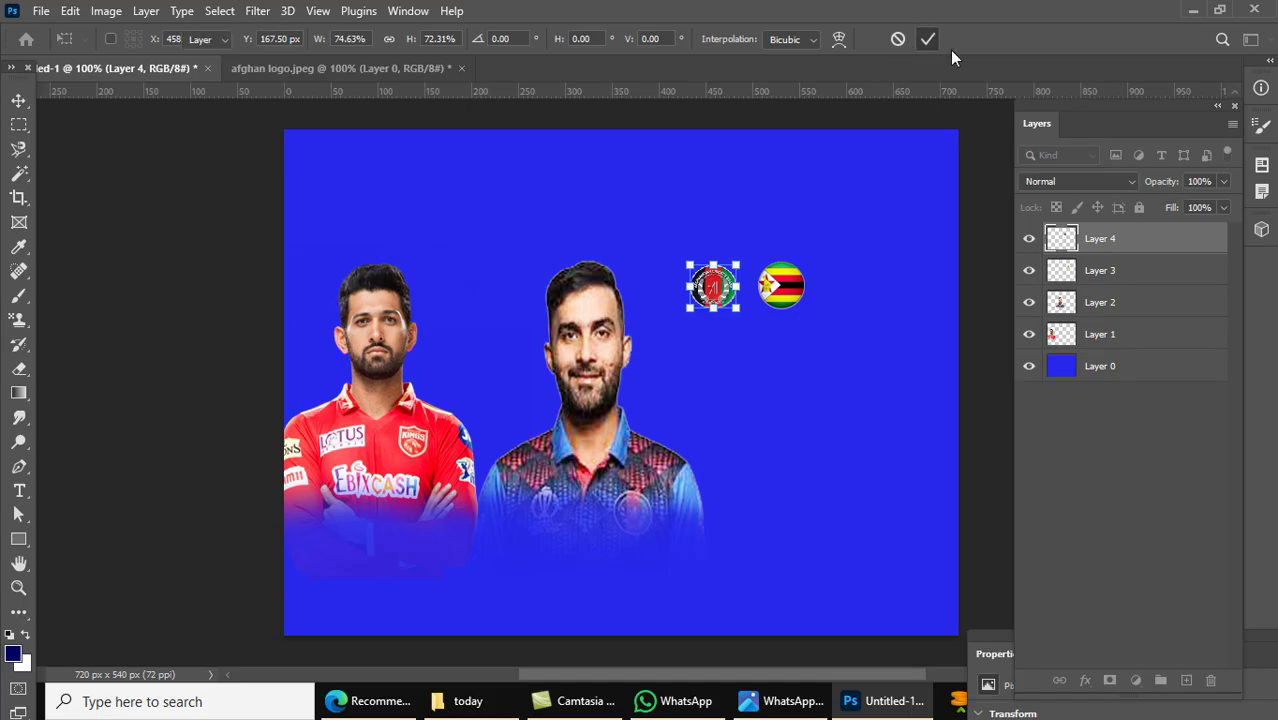
{"action": "left_click", "coordinate": [929, 38]}
{"action": "left_click", "coordinate": [785, 359]}
{"action": "left_click", "coordinate": [727, 291]}
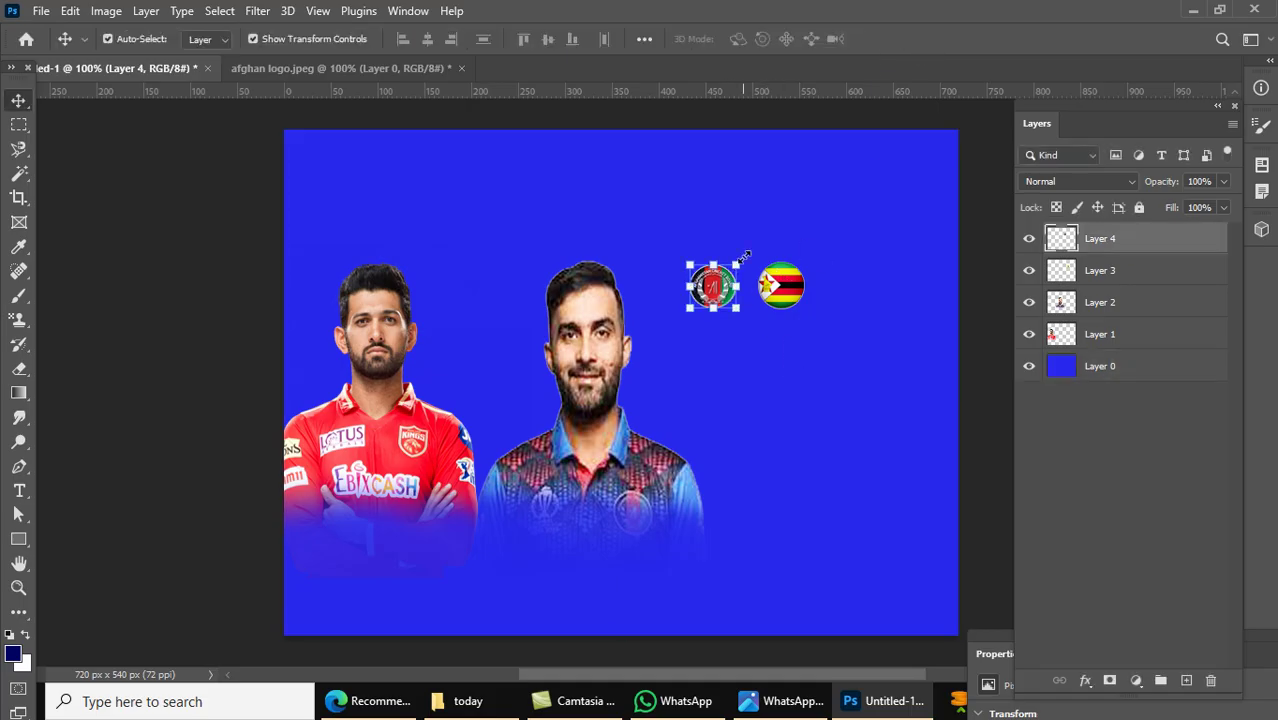
{"action": "left_click_drag", "start_coordinate": [745, 257], "coordinate": [749, 258]}
{"action": "left_click", "coordinate": [928, 40]}
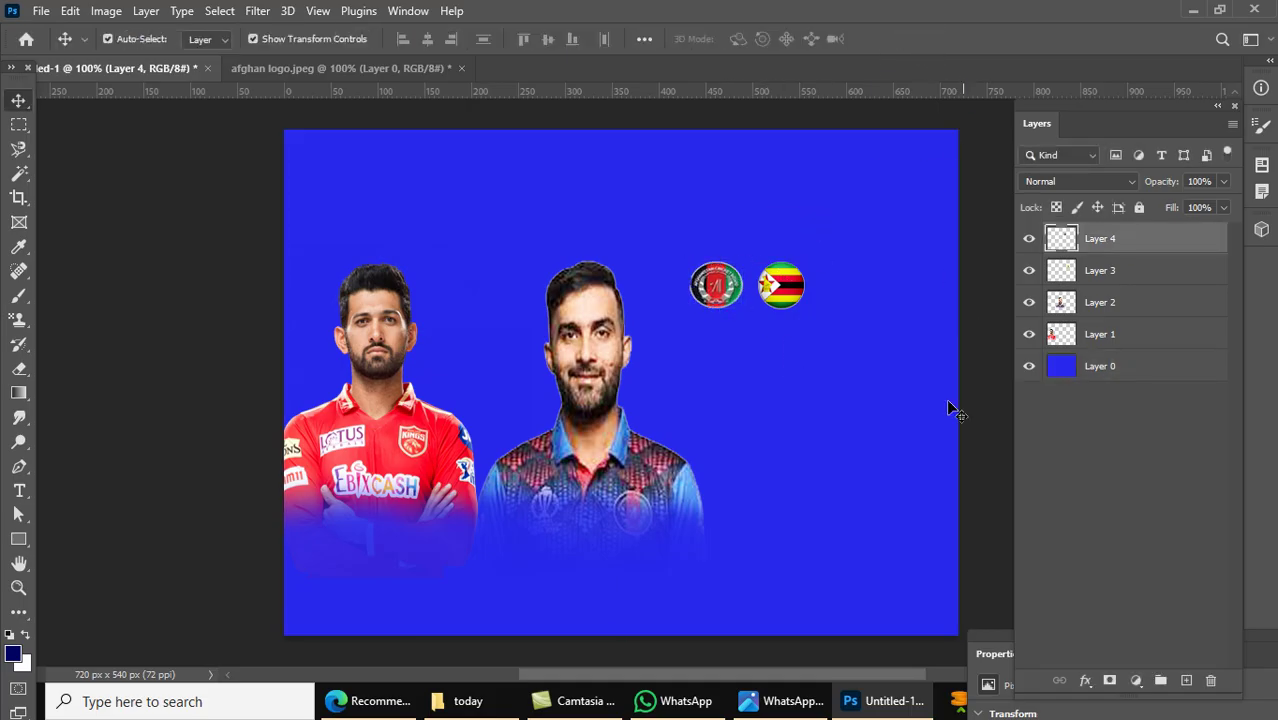
Step: Add the heading "سبا غرمه" at 60 pt in white below the two logos, following the reference poster
{"action": "left_click", "coordinate": [770, 706]}
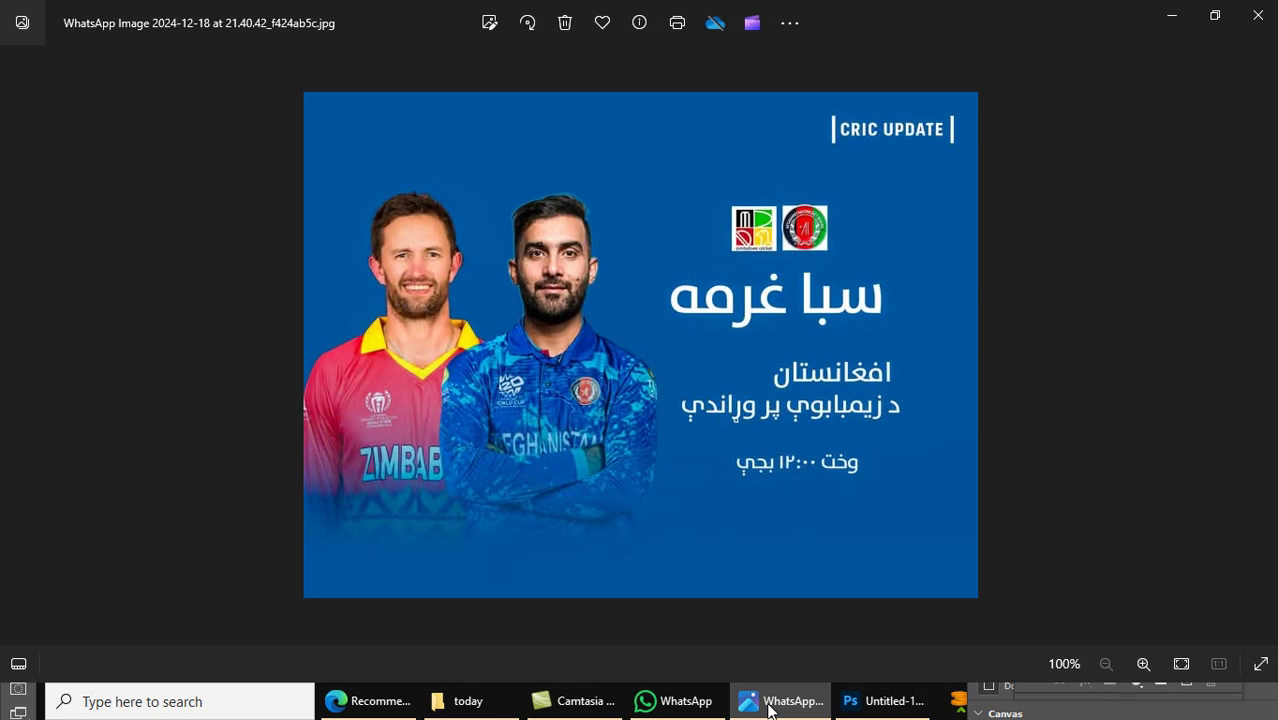
{"action": "left_click", "coordinate": [770, 706]}
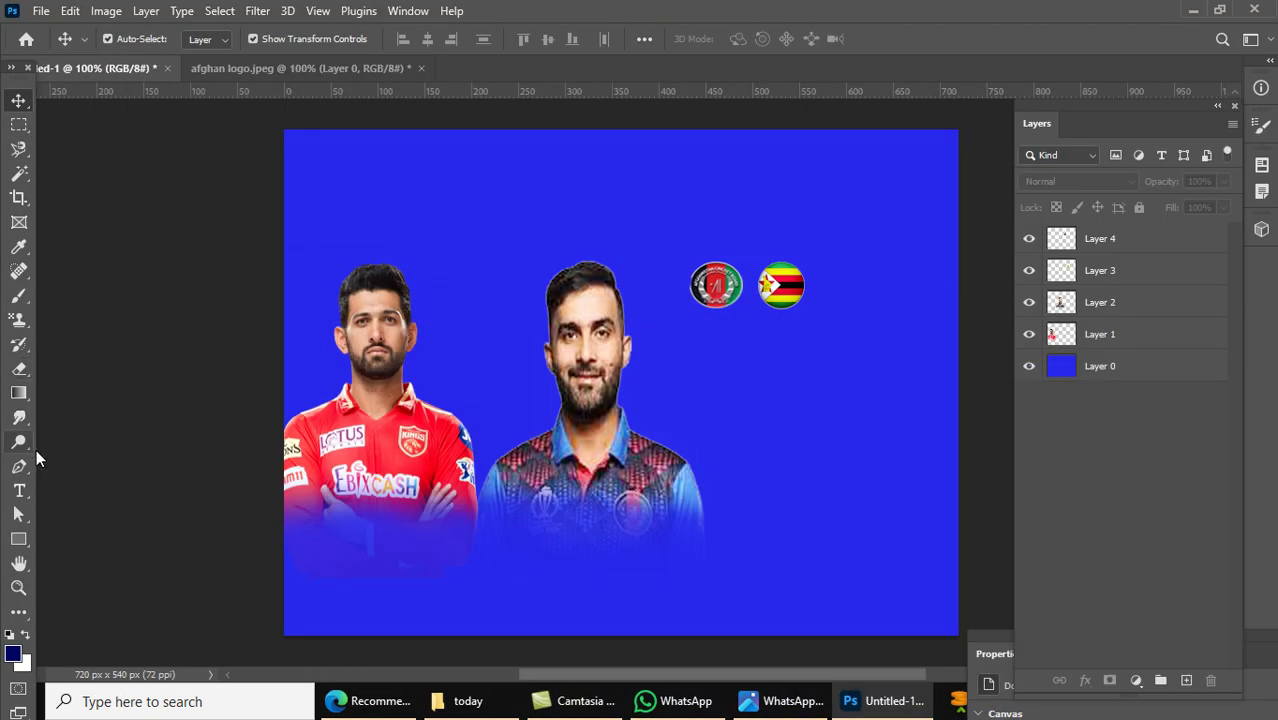
{"action": "left_click", "coordinate": [19, 490]}
{"action": "left_click", "coordinate": [771, 393]}
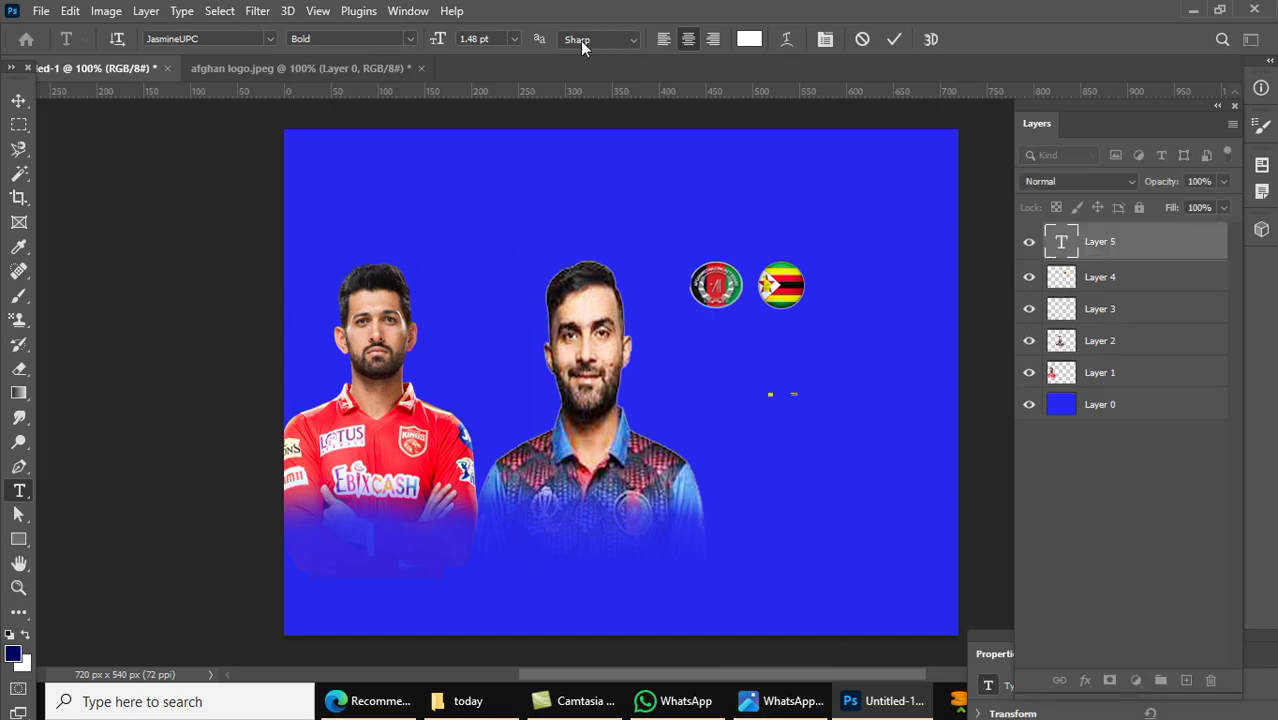
{"action": "left_click", "coordinate": [517, 38]}
{"action": "left_click", "coordinate": [490, 267]}
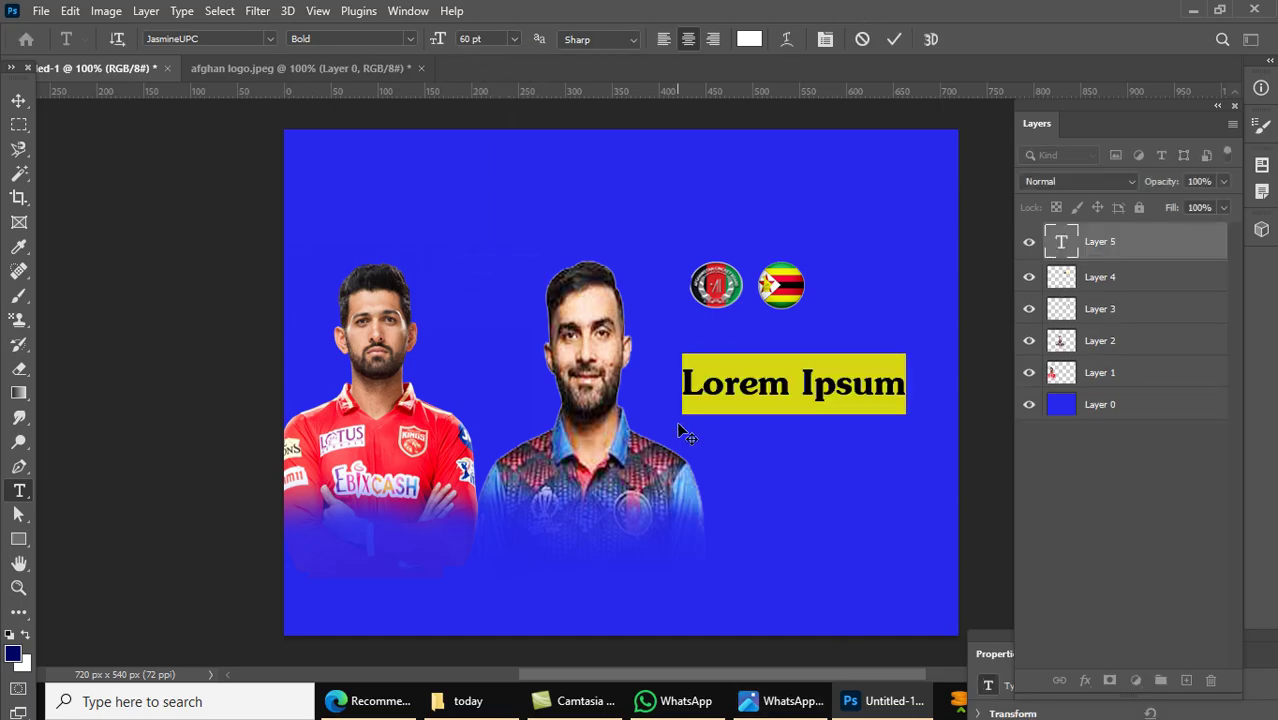
{"action": "type", "text": "سبا غرمه"}
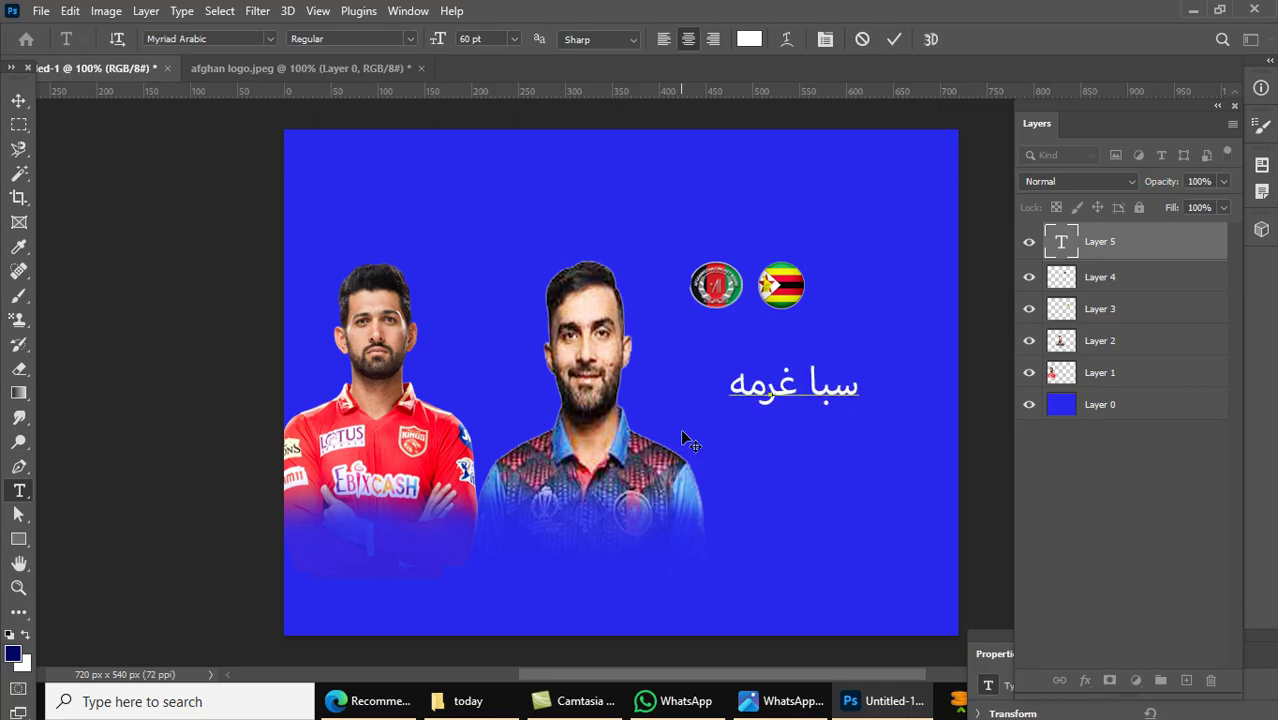
Step: Enlarge the heading to about 109% and place it directly below the two logos
{"action": "left_click", "coordinate": [24, 100]}
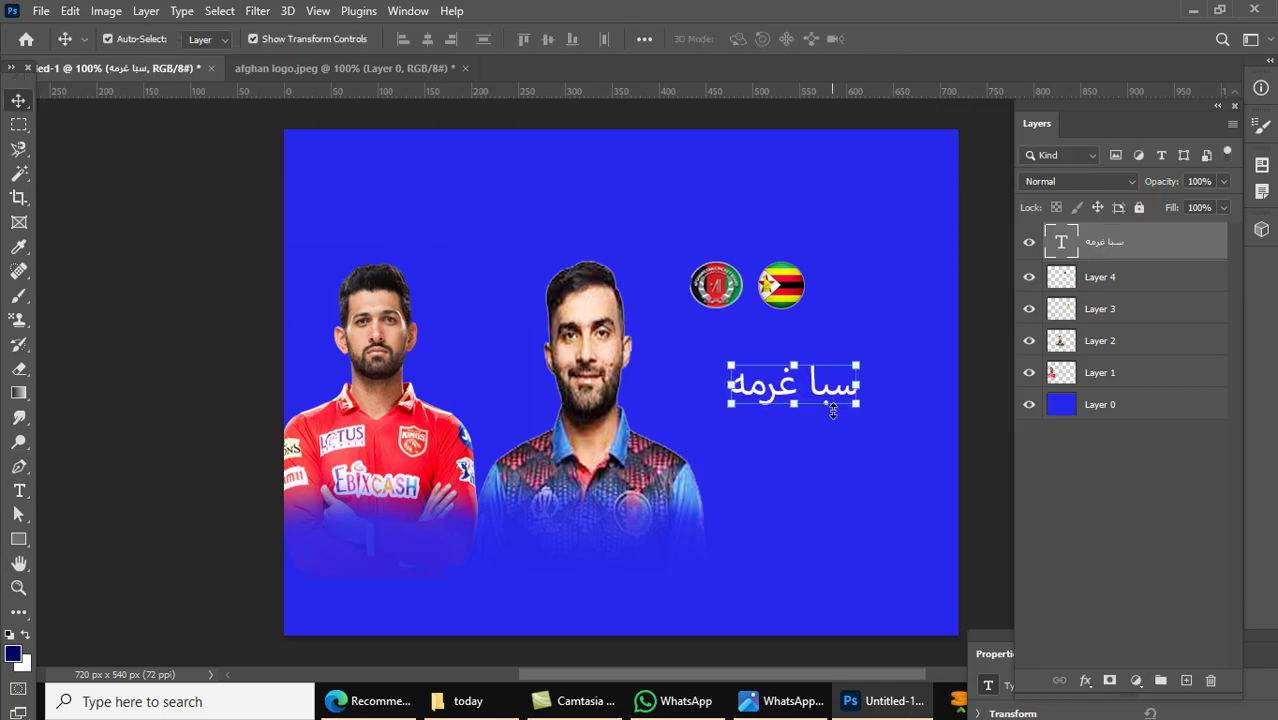
{"action": "mouse_move", "coordinate": [826, 398]}
{"action": "left_mouse_down"}
{"action": "mouse_move", "coordinate": [769, 359]}
{"action": "mouse_move", "coordinate": [827, 404]}
{"action": "mouse_move", "coordinate": [815, 393]}
{"action": "left_mouse_up"}
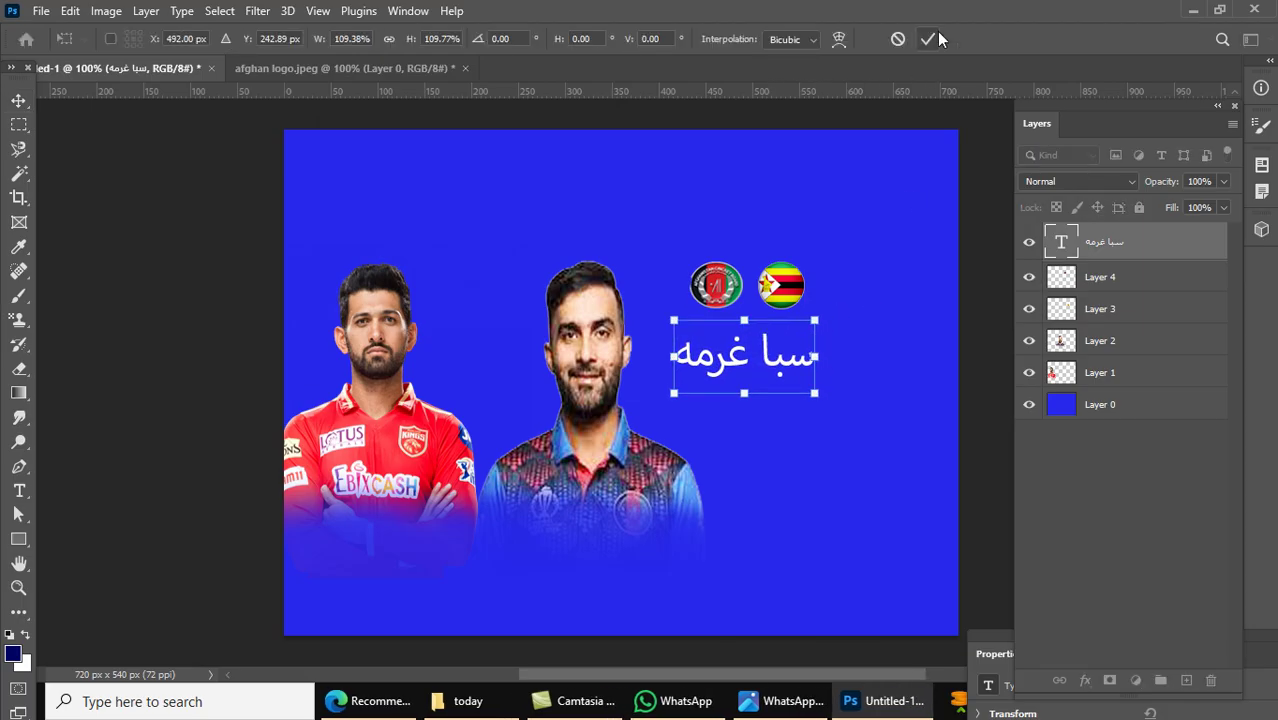
{"action": "key", "text": "Return"}
Step: Shift Layer 3 and Layer 4 together slightly to the right, then move the heading right to sit beneath the logos
{"action": "left_click", "coordinate": [850, 200]}
{"action": "left_click", "coordinate": [770, 287]}
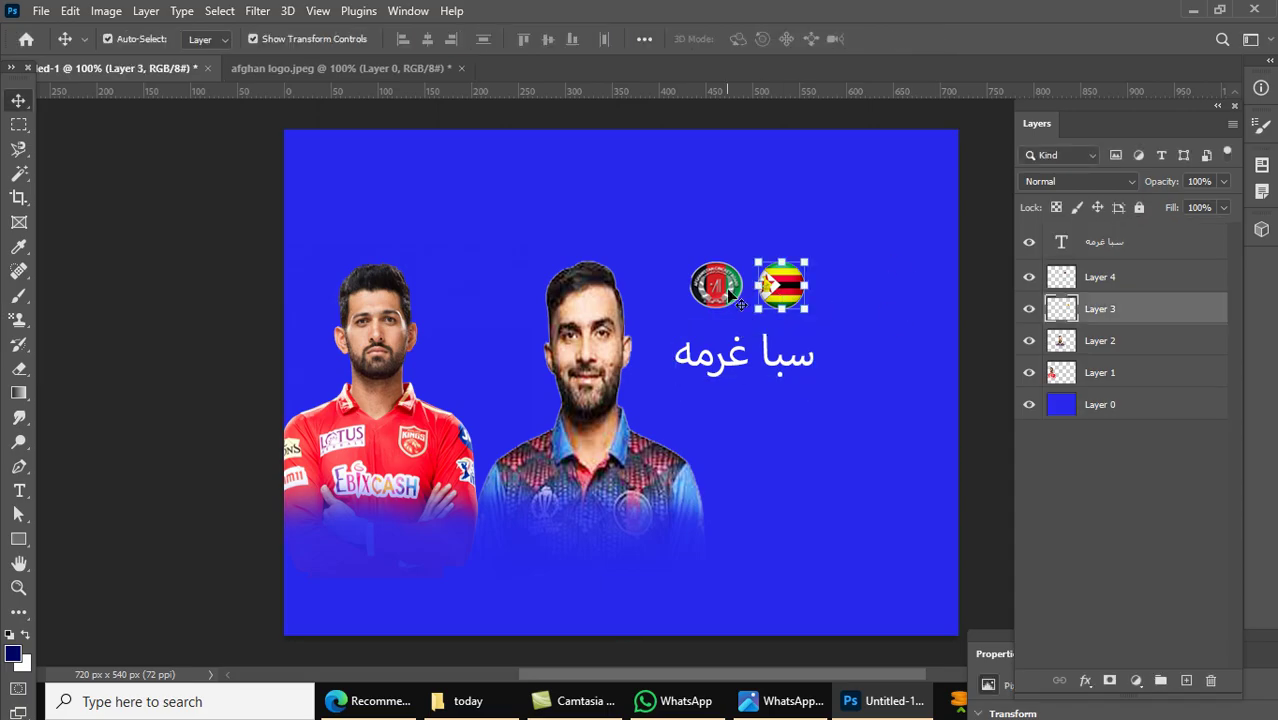
{"action": "left_click", "coordinate": [1067, 287], "text": "shift"}
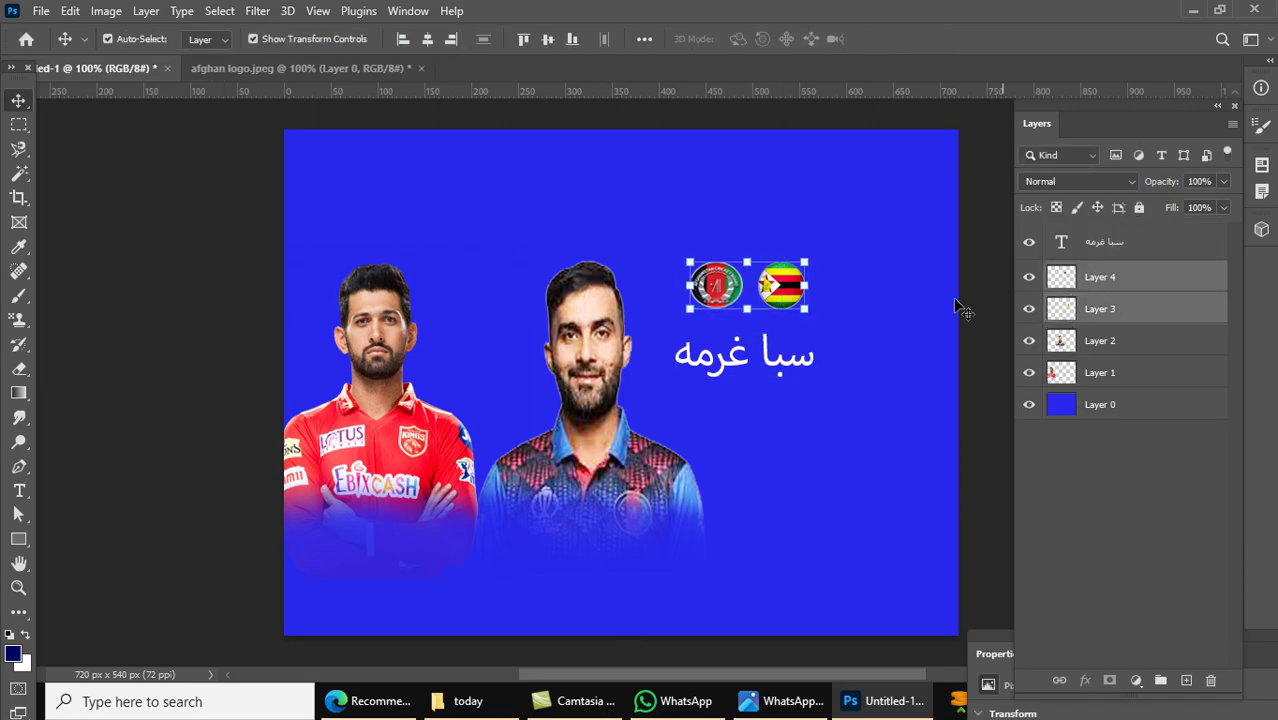
{"action": "left_click_drag", "start_coordinate": [790, 290], "coordinate": [813, 290]}
{"action": "left_click", "coordinate": [812, 373]}
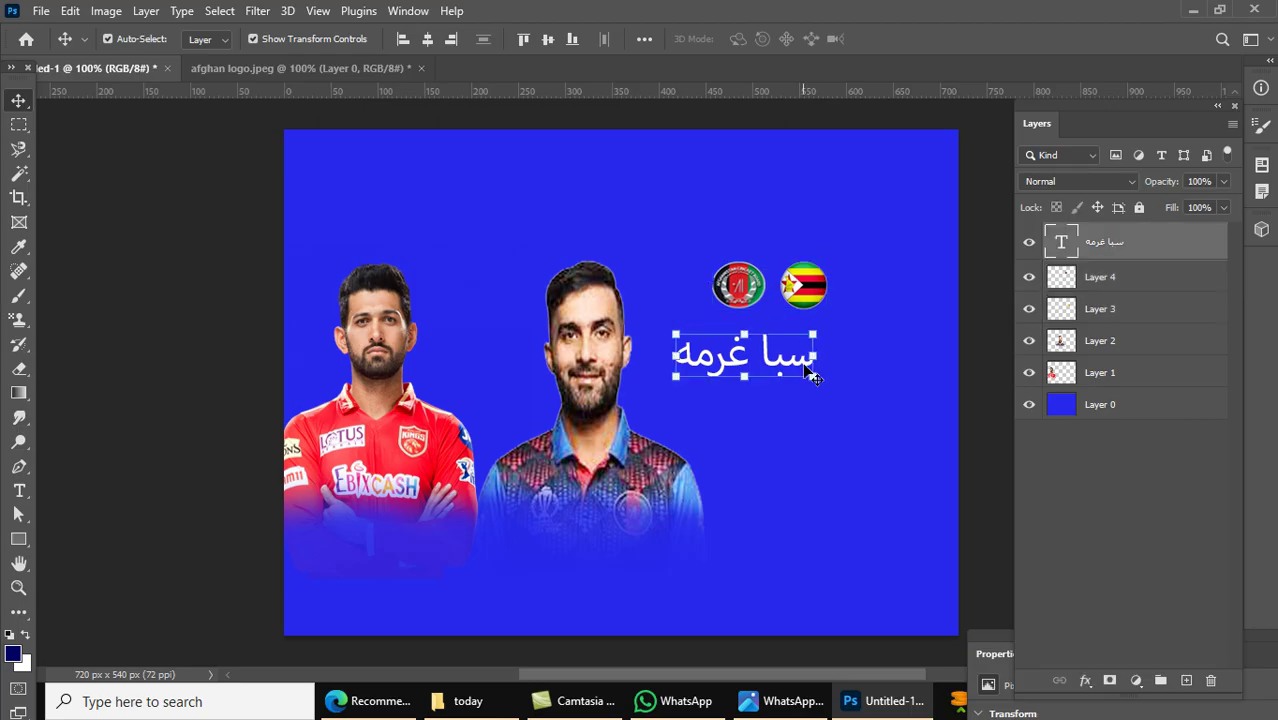
{"action": "left_click_drag", "start_coordinate": [792, 368], "coordinate": [818, 358]}
{"action": "left_click", "coordinate": [834, 484]}
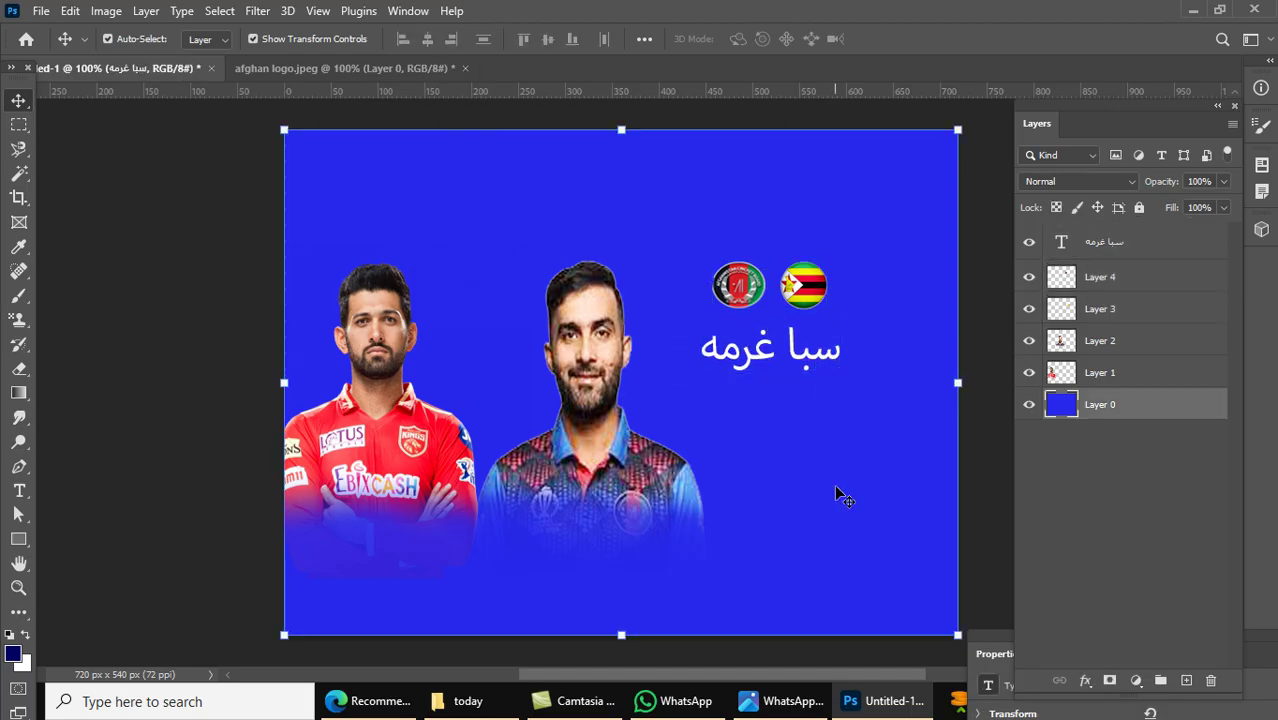
Step: Duplicate the heading below itself and reduce the copy's font size for the second text line
{"action": "left_click", "coordinate": [795, 705]}
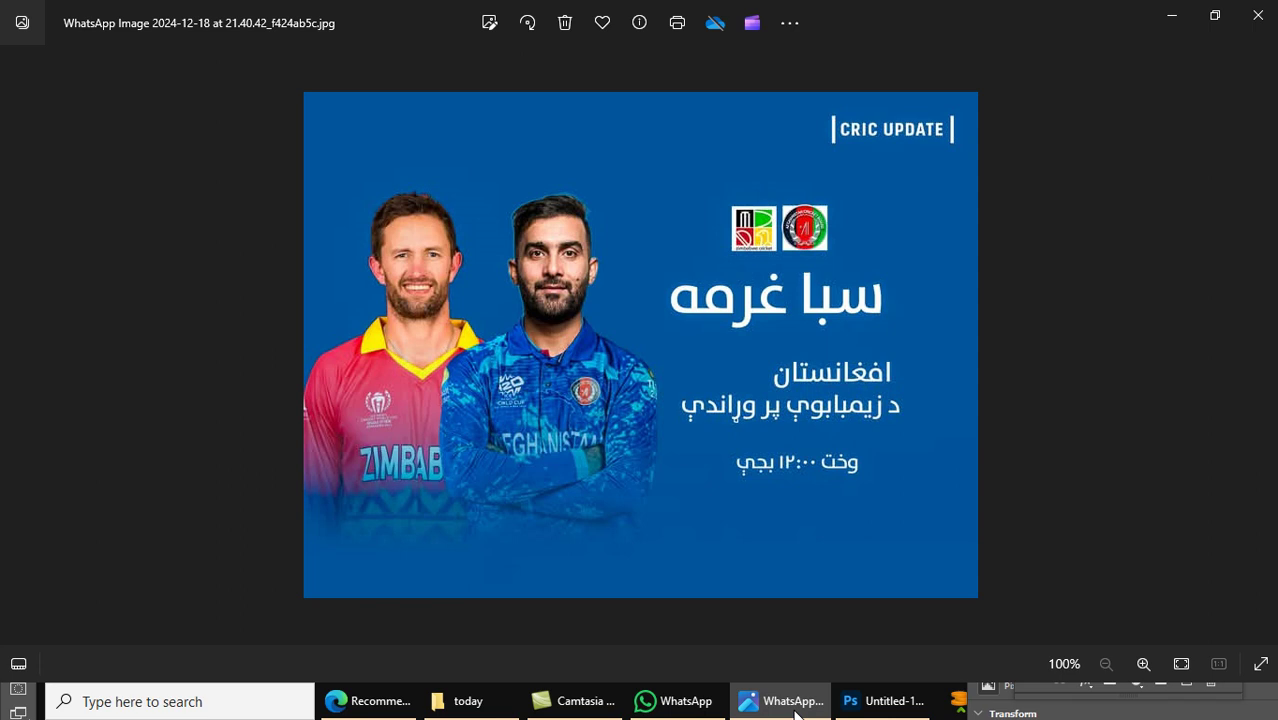
{"action": "left_click", "coordinate": [795, 705]}
{"action": "left_click", "coordinate": [808, 362]}
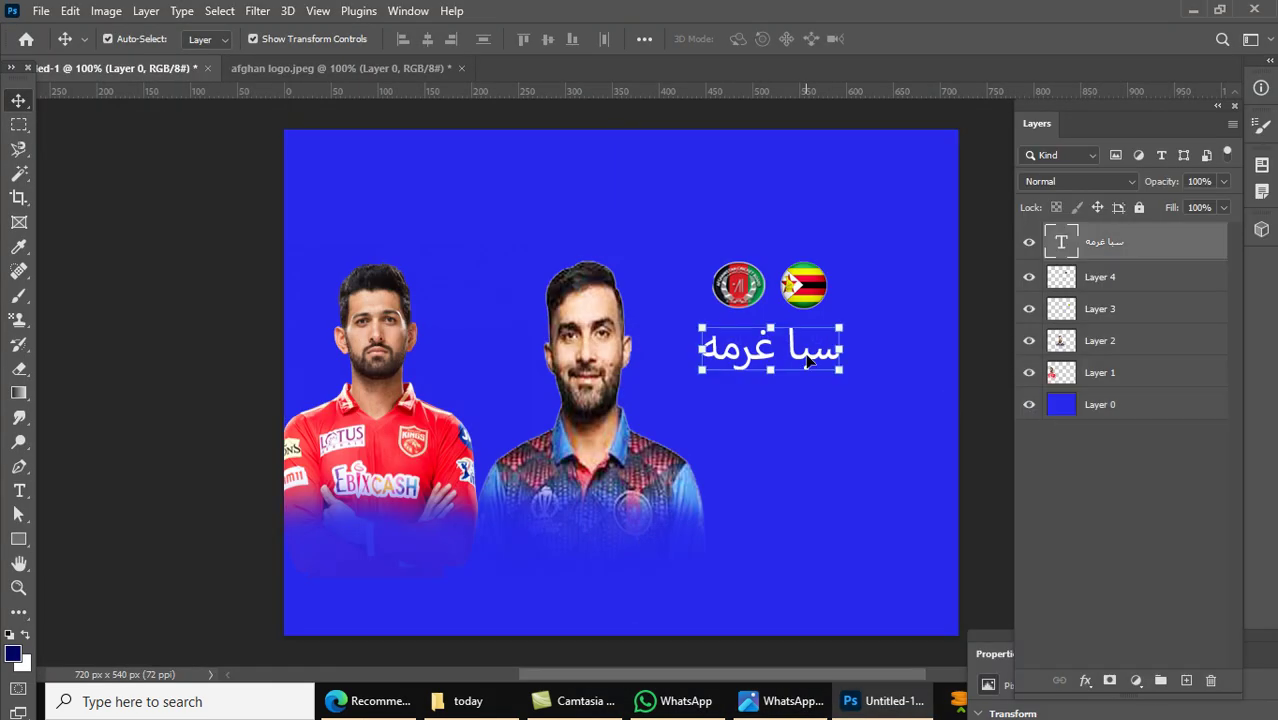
{"action": "left_click_drag", "start_coordinate": [808, 362], "coordinate": [733, 425]}
{"action": "left_click", "coordinate": [19, 490]}
{"action": "left_click", "coordinate": [513, 38]}
{"action": "left_click", "coordinate": [478, 220]}
Step: Restore the Photoshop window to a smaller size and arrange it beside the reference poster image
{"action": "left_click_drag", "start_coordinate": [1000, 22], "coordinate": [747, 51]}
{"action": "left_click", "coordinate": [1140, 10]}
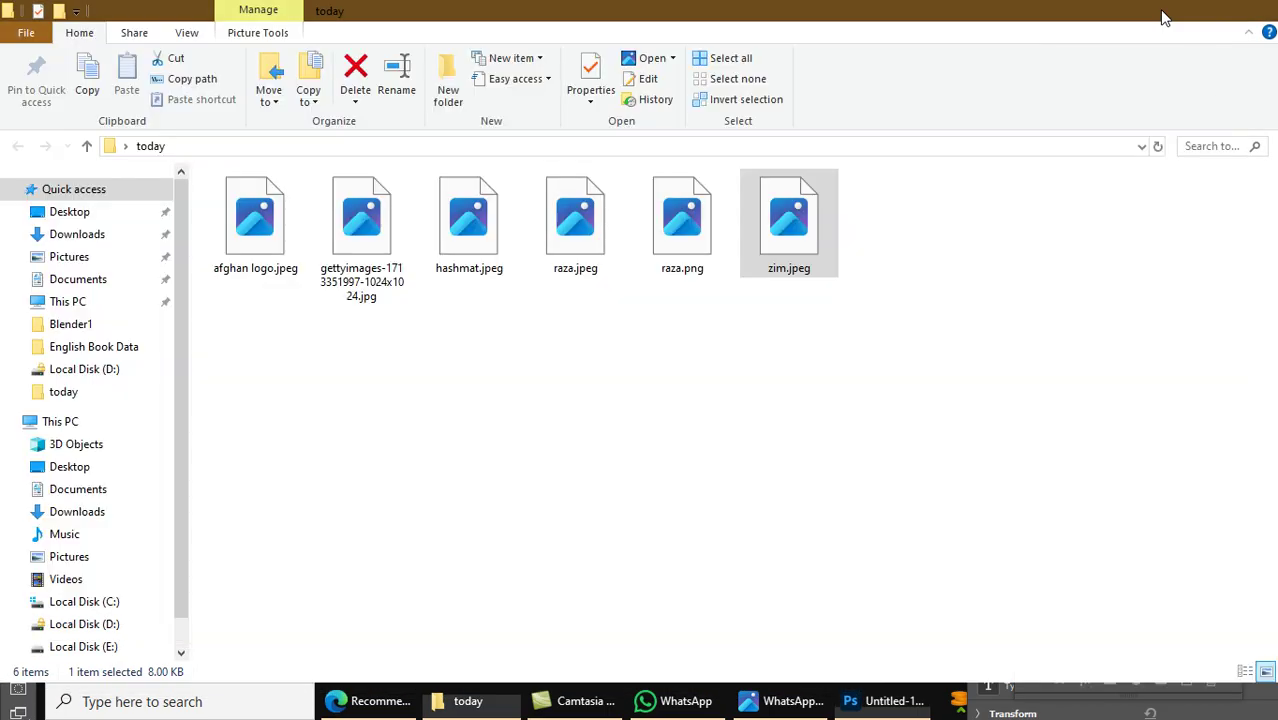
{"action": "left_click", "coordinate": [1174, 9]}
{"action": "left_click", "coordinate": [785, 701]}
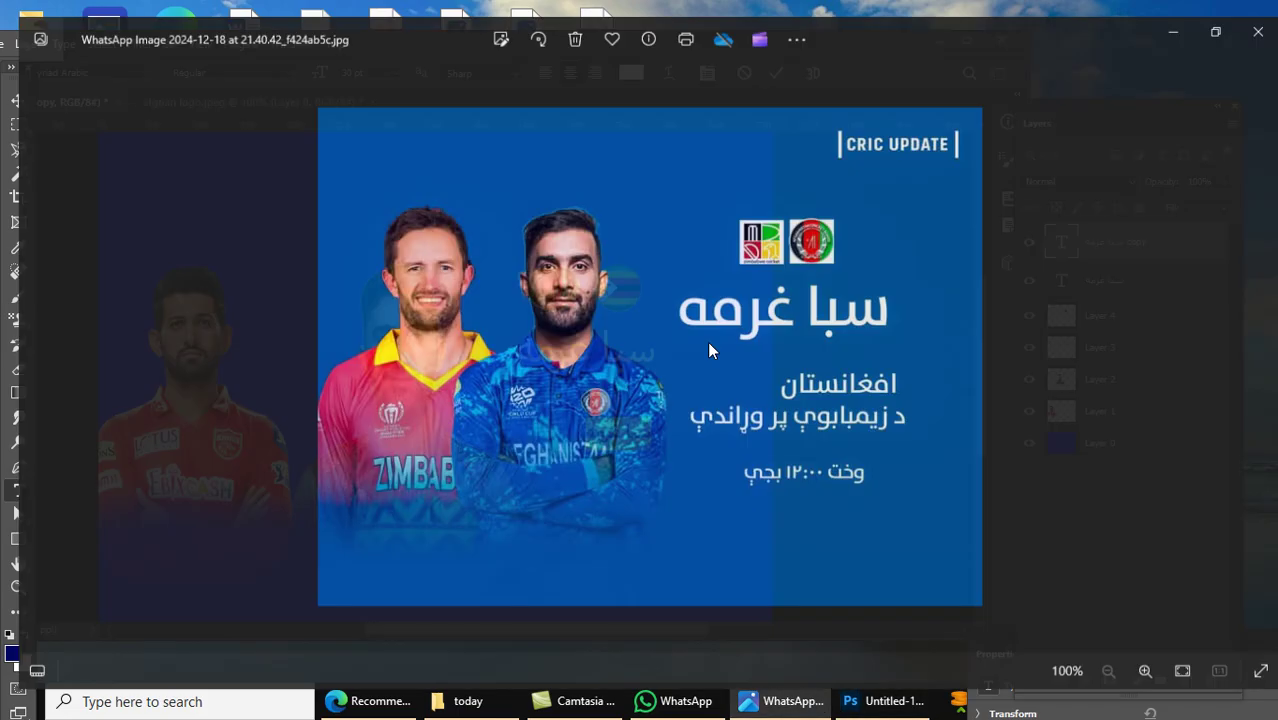
{"action": "left_click", "coordinate": [880, 701]}
{"action": "left_click_drag", "start_coordinate": [725, 56], "coordinate": [378, 56]}
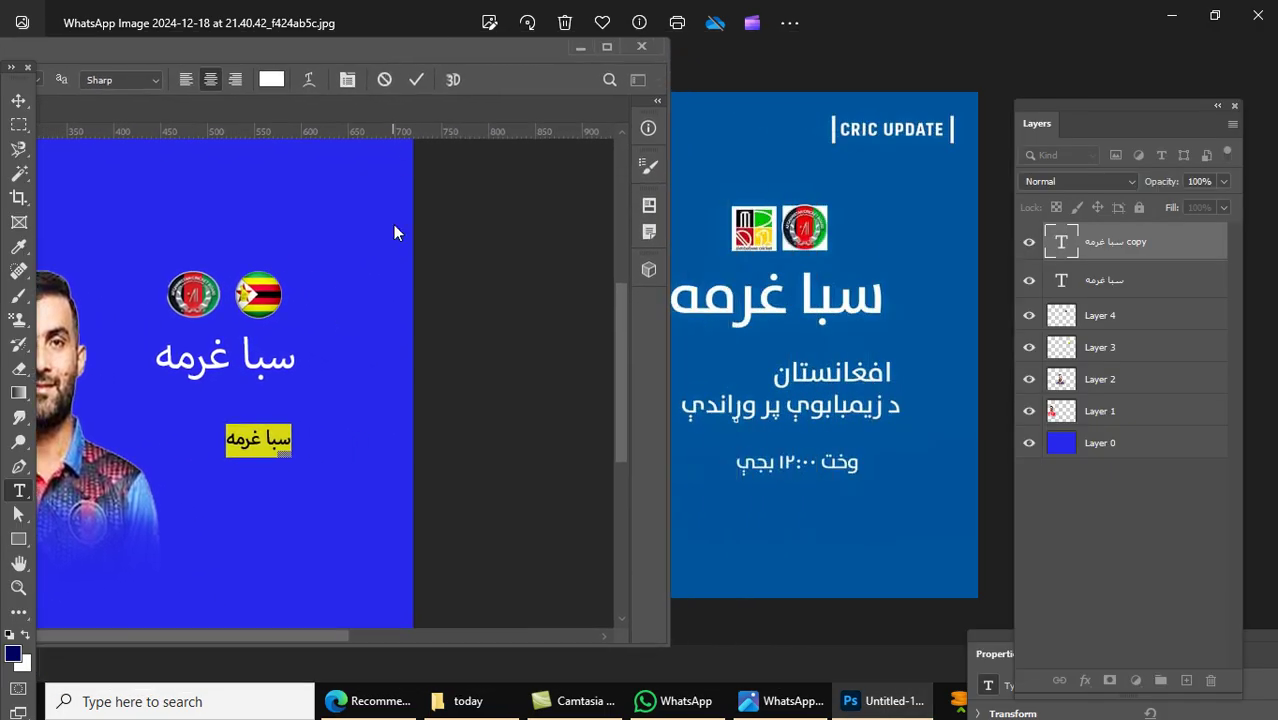
Step: Replace the duplicated text with "افغانستان" and enlarge it slightly beneath the heading
{"action": "type", "text": "افغانستان"}
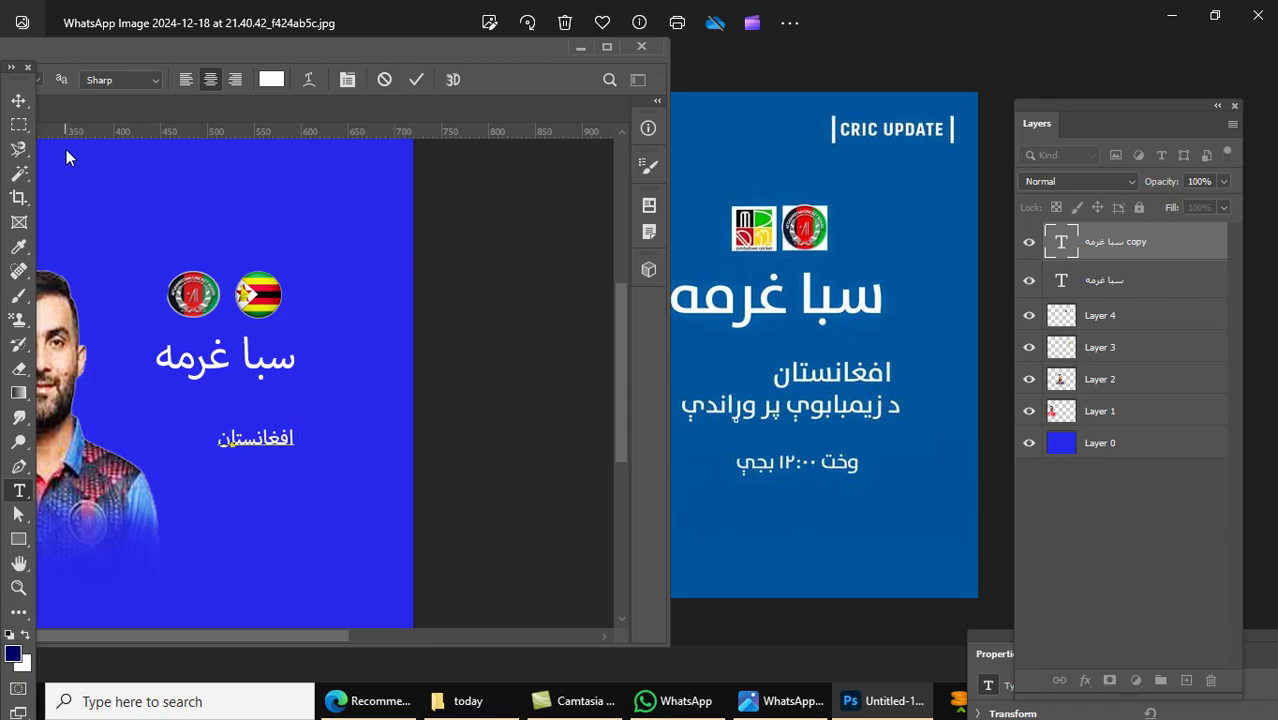
{"action": "left_click", "coordinate": [18, 101]}
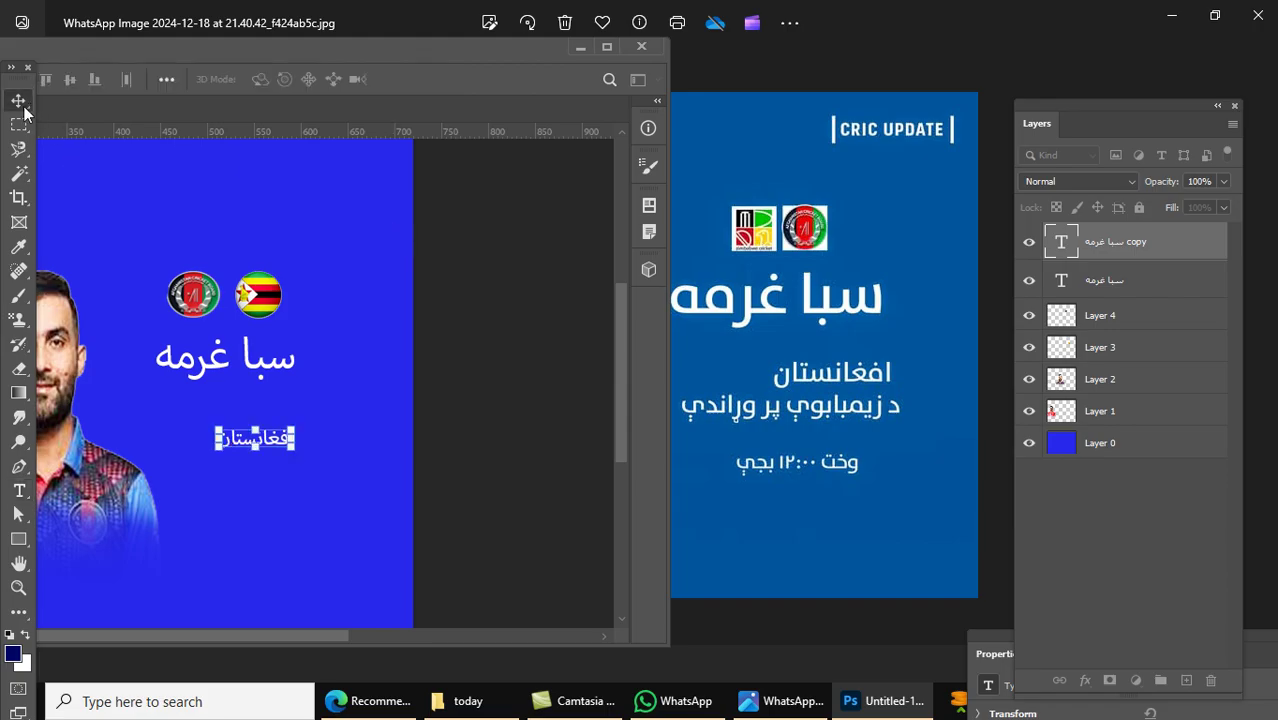
{"action": "mouse_move", "coordinate": [292, 440]}
{"action": "left_mouse_down"}
{"action": "mouse_move", "coordinate": [297, 407]}
{"action": "mouse_move", "coordinate": [308, 446]}
{"action": "mouse_move", "coordinate": [290, 422]}
{"action": "mouse_move", "coordinate": [310, 426]}
{"action": "left_mouse_up"}
{"action": "left_click", "coordinate": [450, 79]}
Step: Enlarge the "سبا غرمه" heading and shift it slightly to the right
{"action": "left_click", "coordinate": [262, 362]}
{"action": "left_click_drag", "start_coordinate": [295, 383], "coordinate": [333, 365]}
{"action": "left_click", "coordinate": [449, 80]}
Step: Move the Zimbabwe flag and the Afghanistan logo up and right so they sit side by side above the enlarged heading
{"action": "key", "text": "v"}
{"action": "left_click", "coordinate": [262, 298]}
{"action": "left_click_drag", "start_coordinate": [262, 298], "coordinate": [292, 272]}
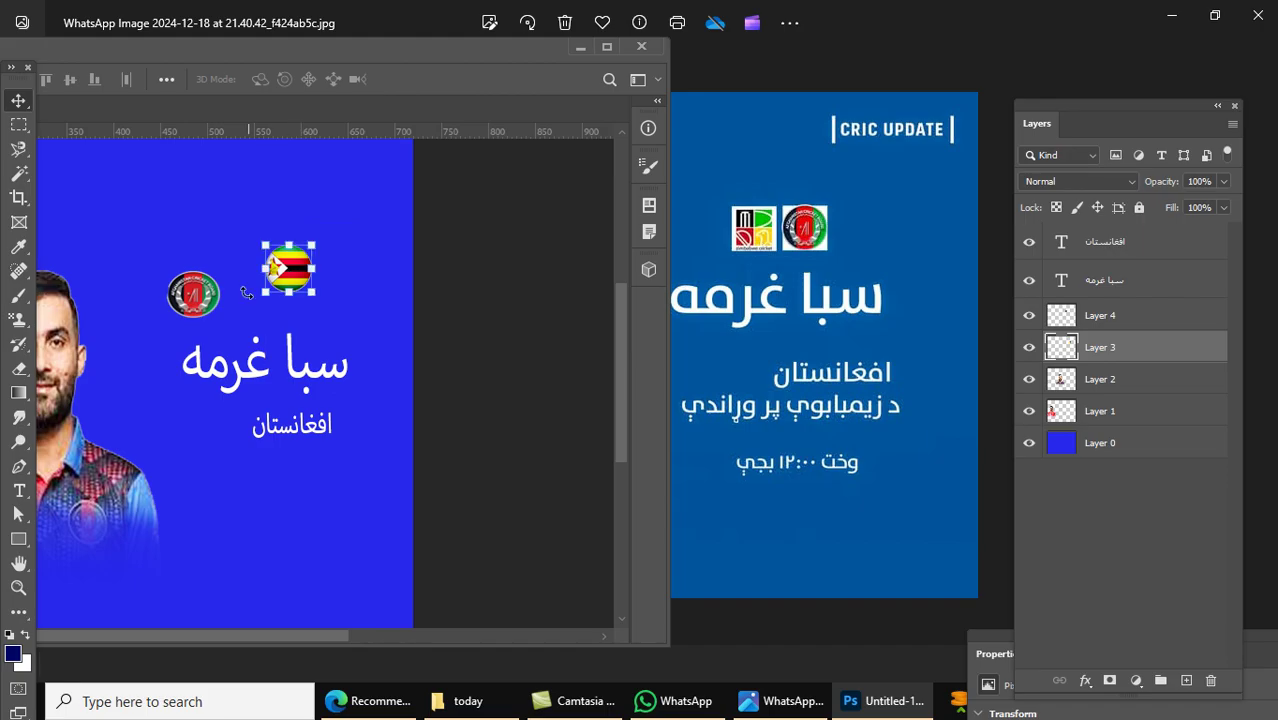
{"action": "left_click_drag", "start_coordinate": [211, 306], "coordinate": [245, 285]}
Step: Duplicate the "افغانستان" line directly below itself and change the copy's text to "د زیمبابوې پر وړاندې"
{"action": "left_click", "coordinate": [316, 525]}
{"action": "left_click_drag", "start_coordinate": [328, 428], "coordinate": [320, 472]}
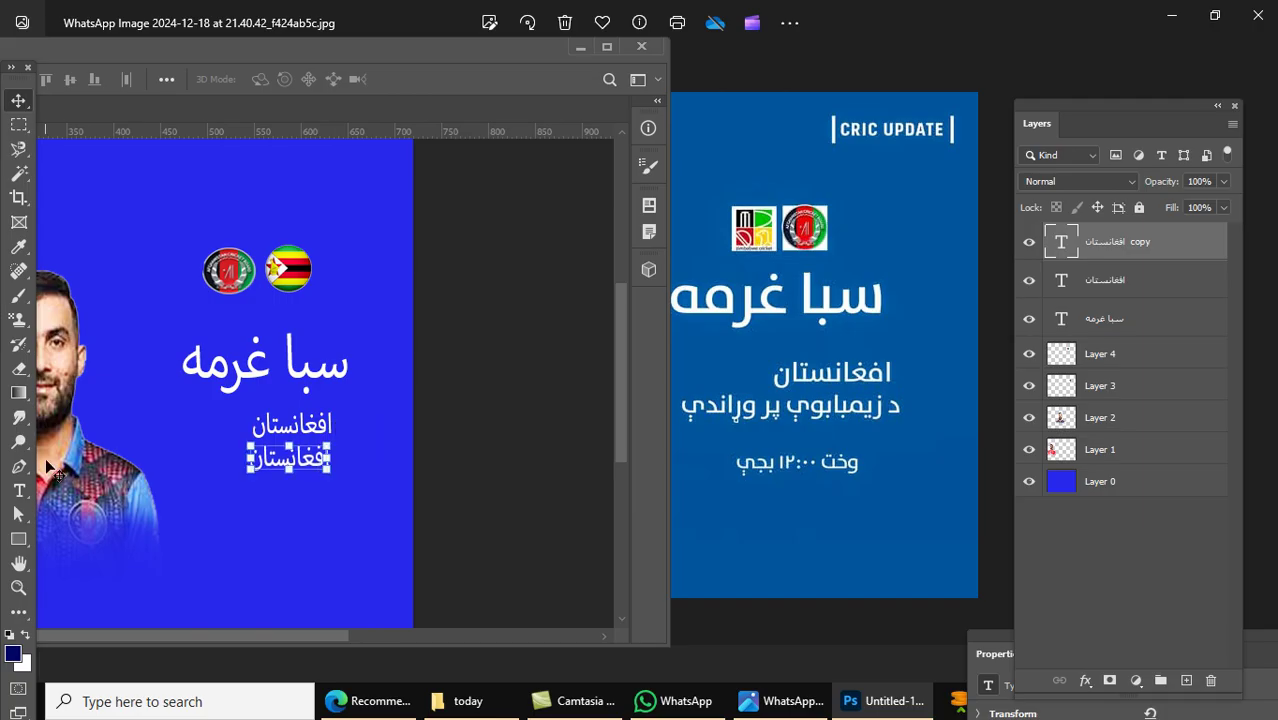
{"action": "left_click", "coordinate": [19, 490]}
{"action": "double_click", "coordinate": [283, 461]}
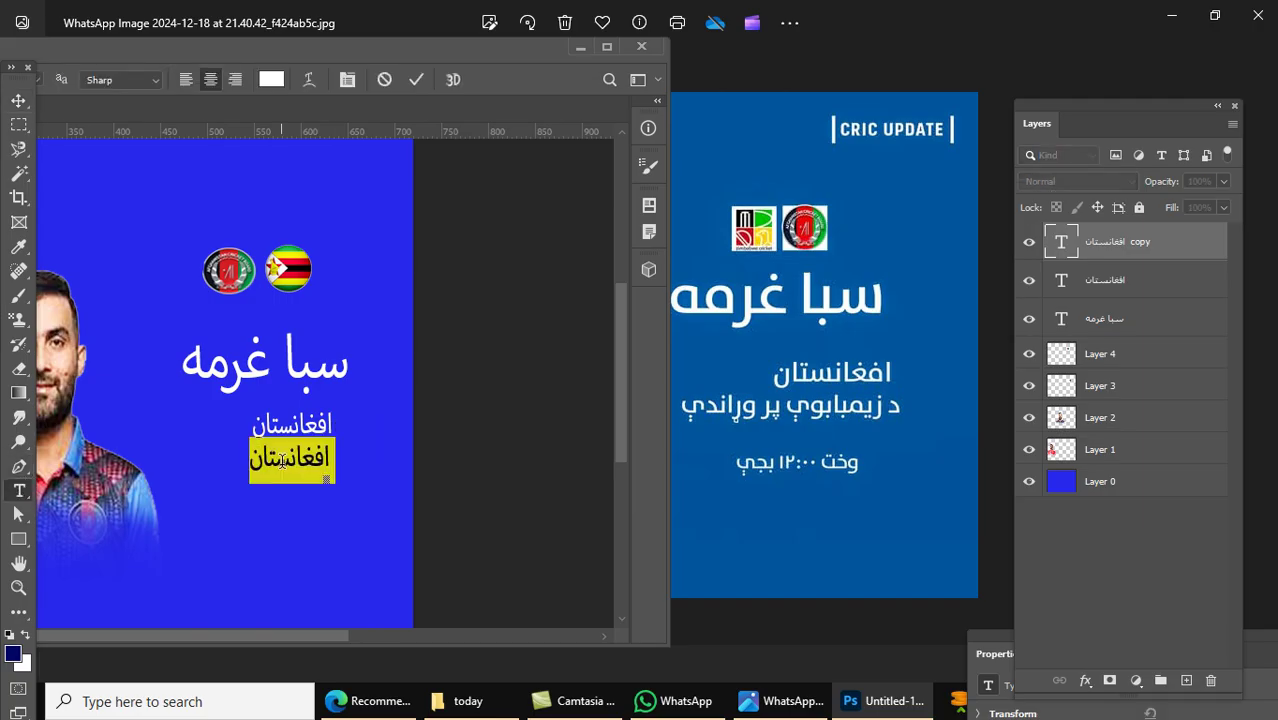
{"action": "key", "text": "BackSpace"}
{"action": "type", "text": "د زیمبا"}
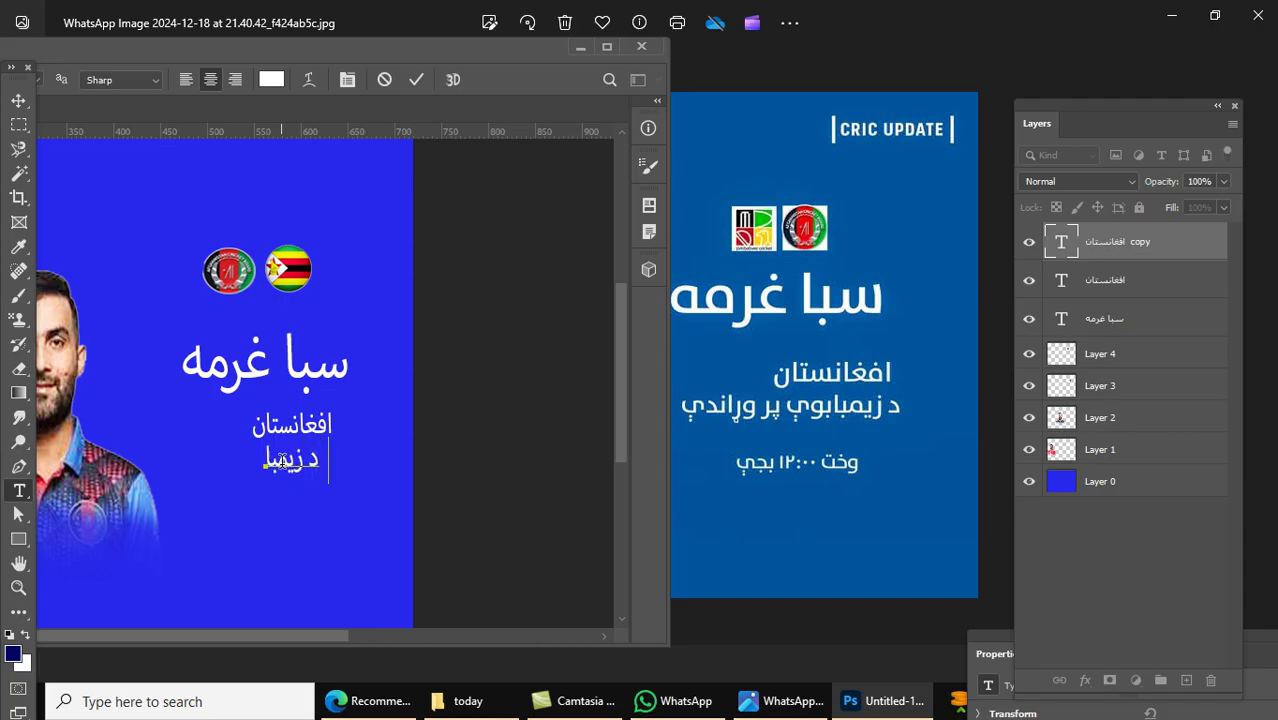
{"action": "type", "text": "بوې پ"}
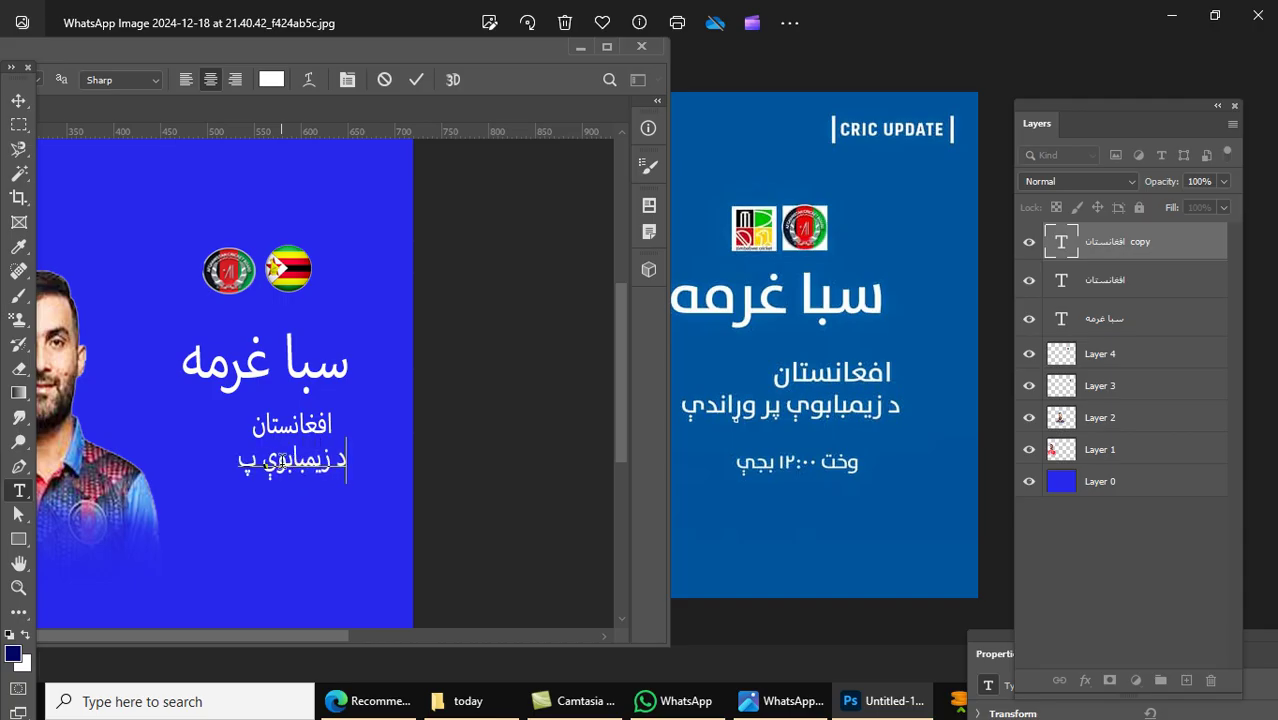
{"action": "type", "text": "ر وړاندې"}
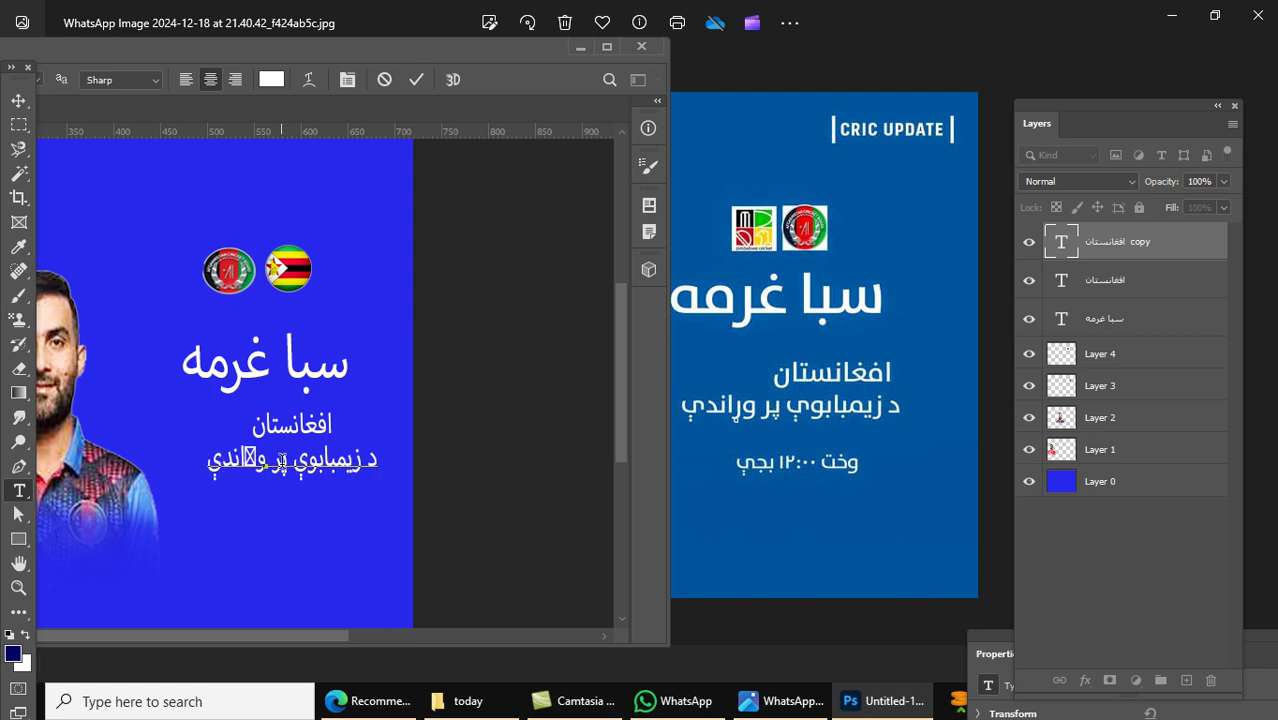
Step: Maximize the Photoshop window and set the font of the whole "د زیمبابوې پر وړاندې" line to _PDMS_Kalam
{"action": "left_click", "coordinate": [612, 48]}
{"action": "key", "text": "ctrl+a"}
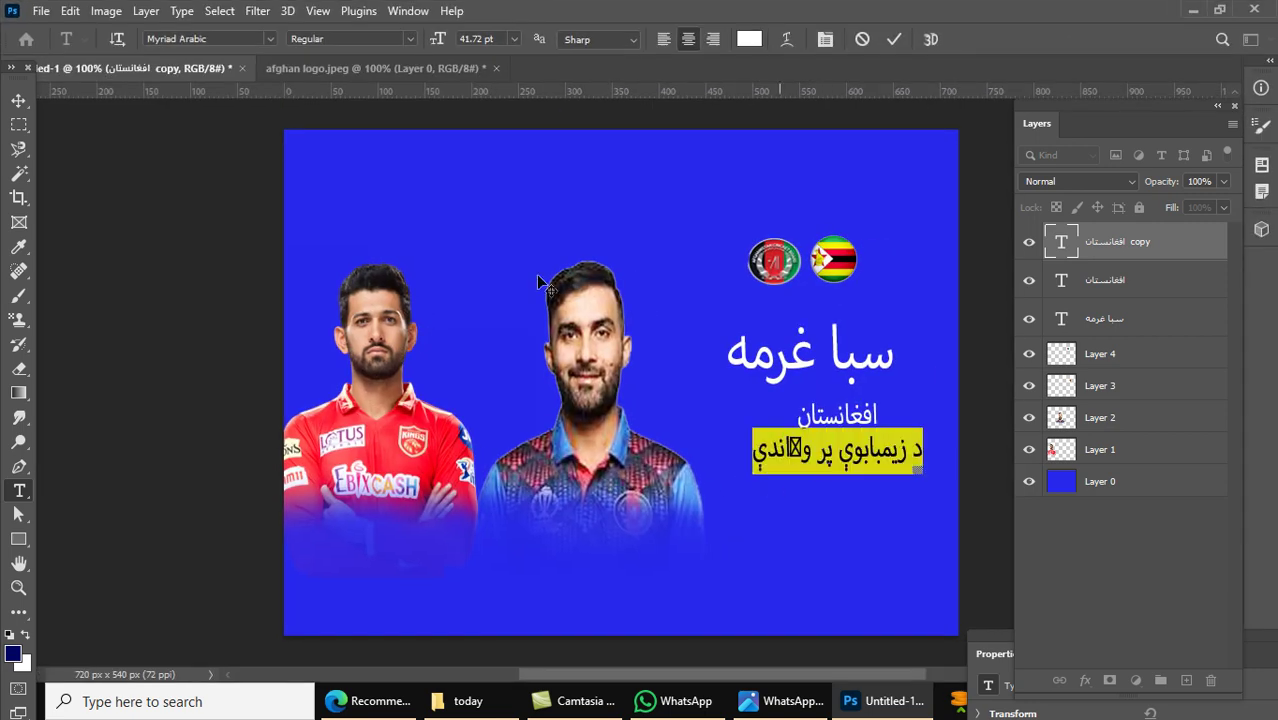
{"action": "left_click", "coordinate": [264, 38]}
{"action": "key", "text": "Up"}
{"action": "key", "text": "Up"}
{"action": "key", "text": "Up"}
{"action": "key", "text": "Up"}
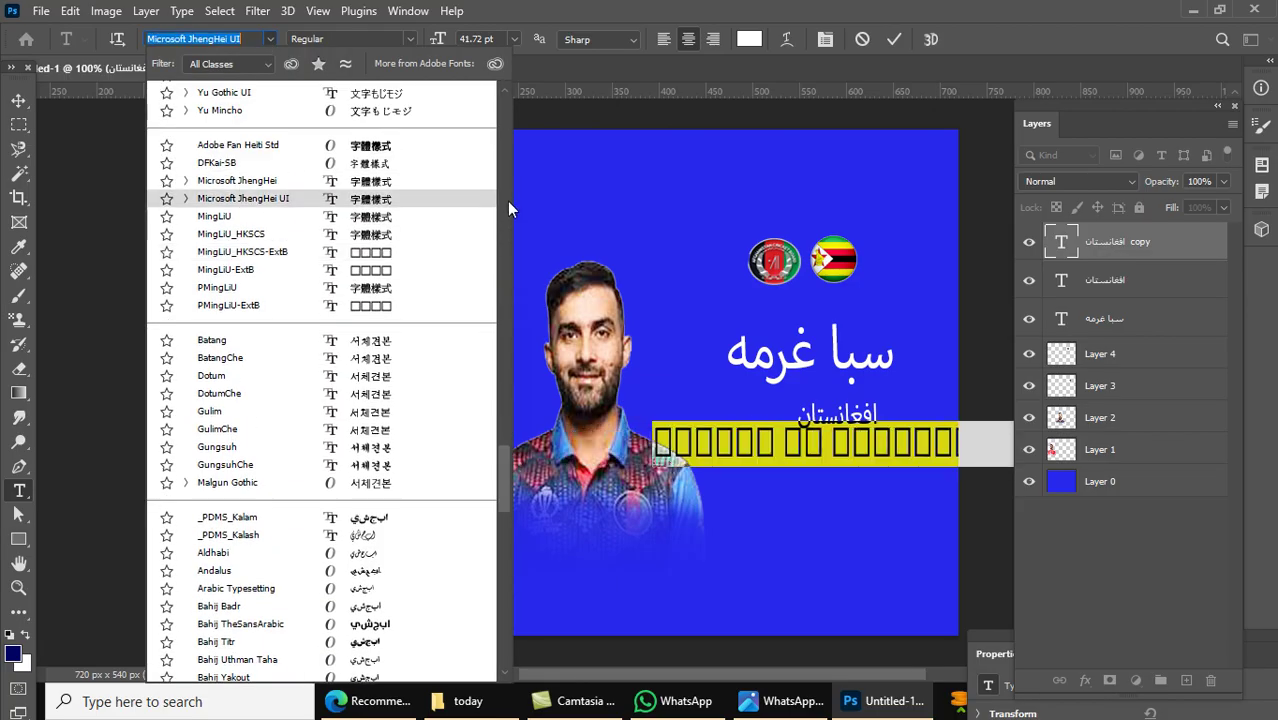
{"action": "scroll", "coordinate": [508, 203], "scroll_direction": "up", "scroll_amount": 10}
{"action": "left_click_drag", "start_coordinate": [505, 355], "coordinate": [501, 118]}
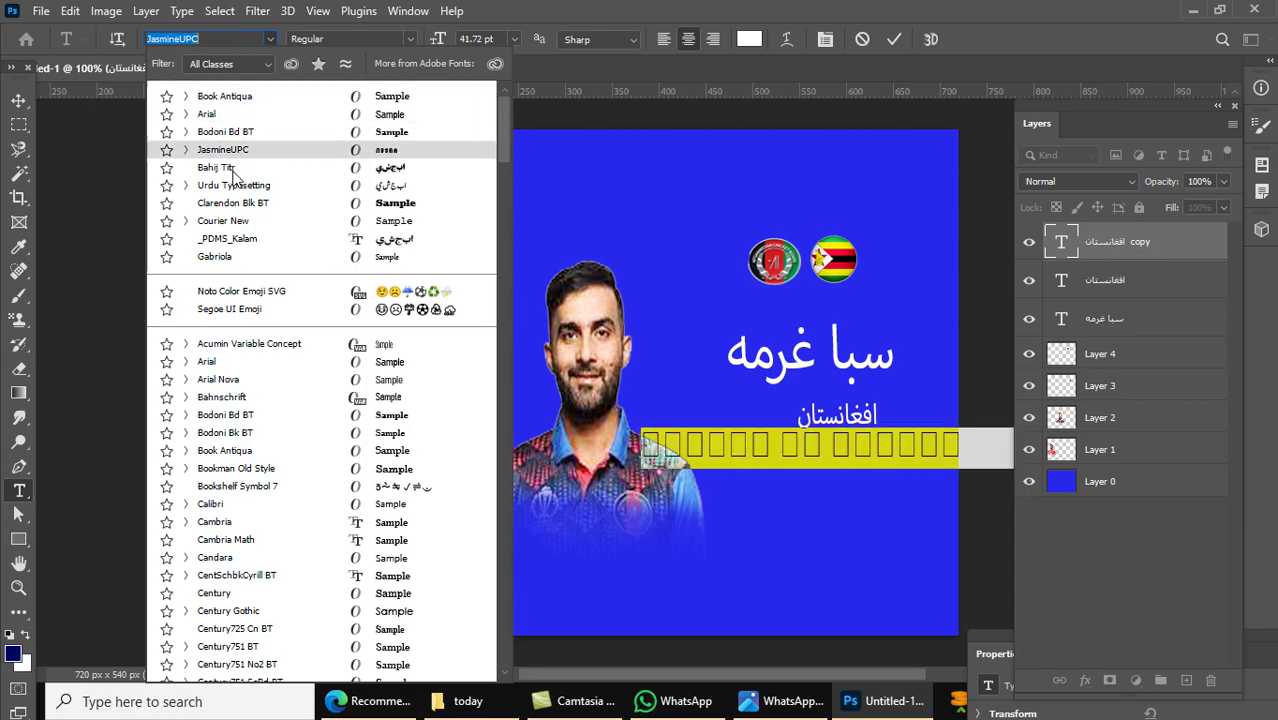
{"action": "left_click", "coordinate": [237, 240]}
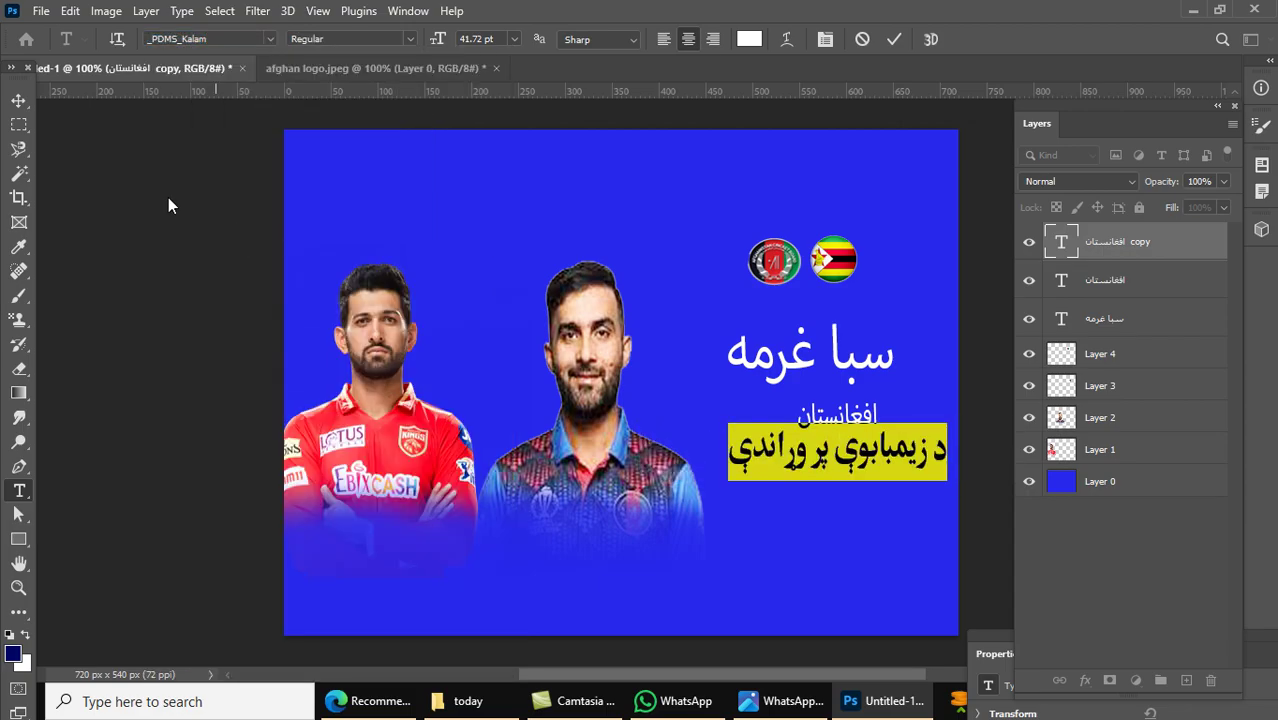
Step: Move the "د زیمبابوې پر وړاندې" line slightly down and left so it sits clear below "افغانستان"
{"action": "left_click", "coordinate": [18, 100]}
{"action": "left_click_drag", "start_coordinate": [870, 457], "coordinate": [860, 468]}
{"action": "left_click", "coordinate": [873, 221]}
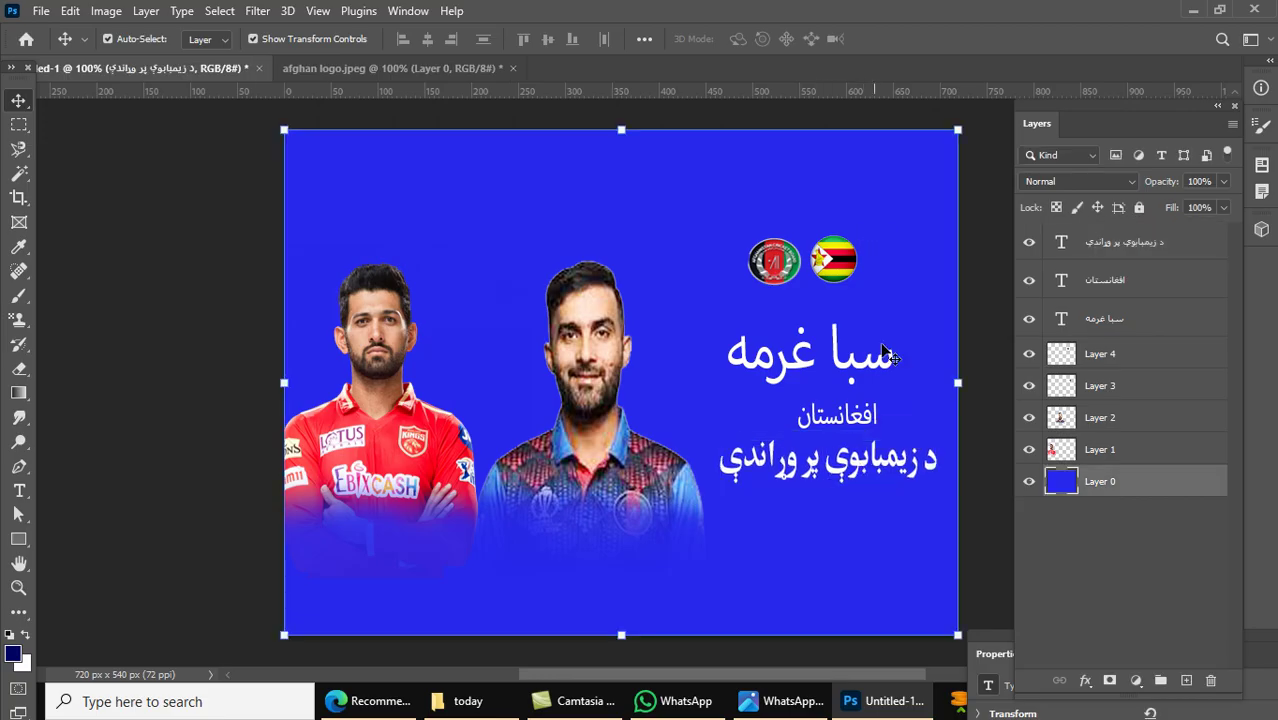
Step: Set the font of the "افغانستان" line to _PDMS_Kalam
{"action": "left_click", "coordinate": [855, 418]}
{"action": "left_click", "coordinate": [18, 490]}
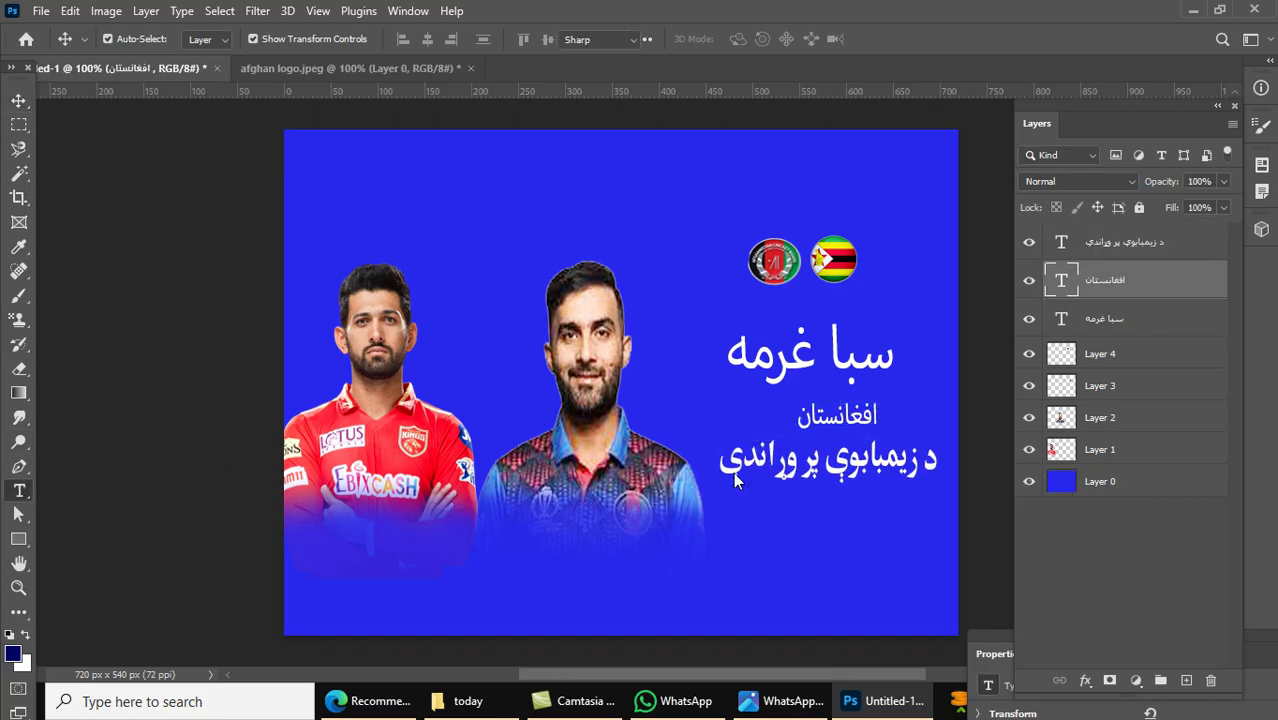
{"action": "double_click", "coordinate": [845, 420]}
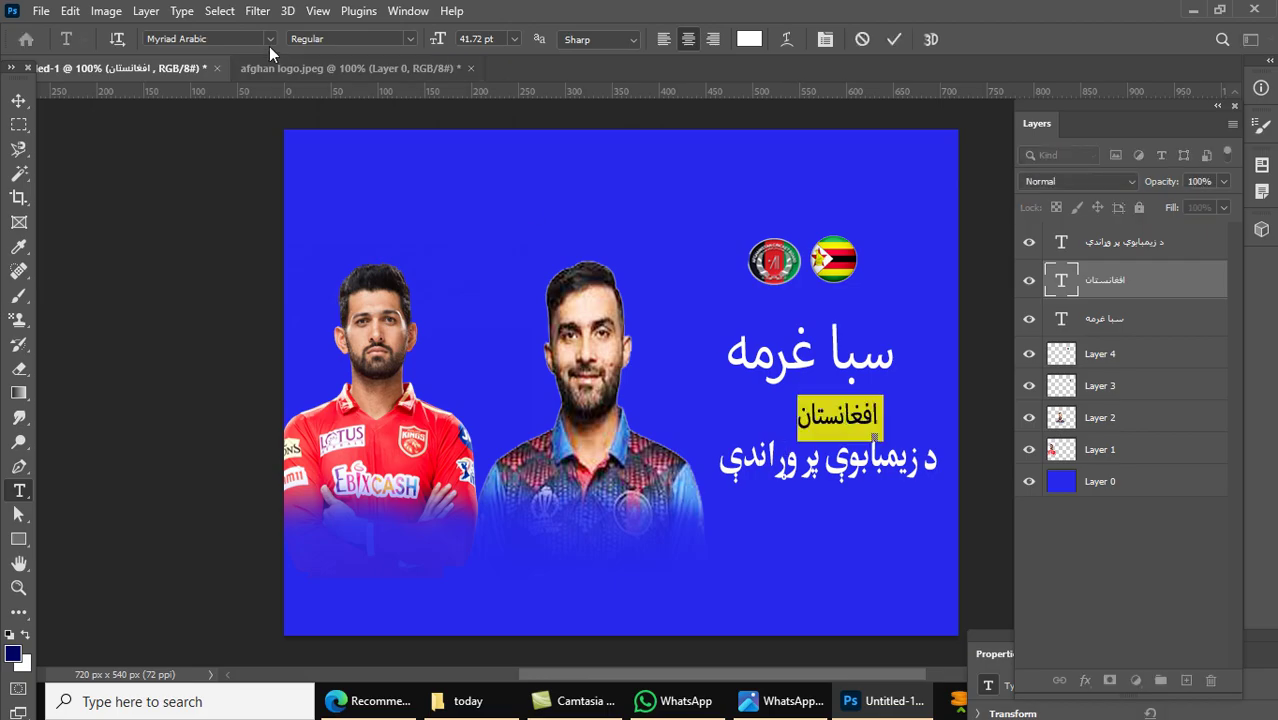
{"action": "left_click", "coordinate": [262, 39]}
{"action": "scroll", "coordinate": [328, 174], "scroll_direction": "up", "scroll_amount": 2}
{"action": "left_click_drag", "start_coordinate": [502, 465], "coordinate": [492, 60]}
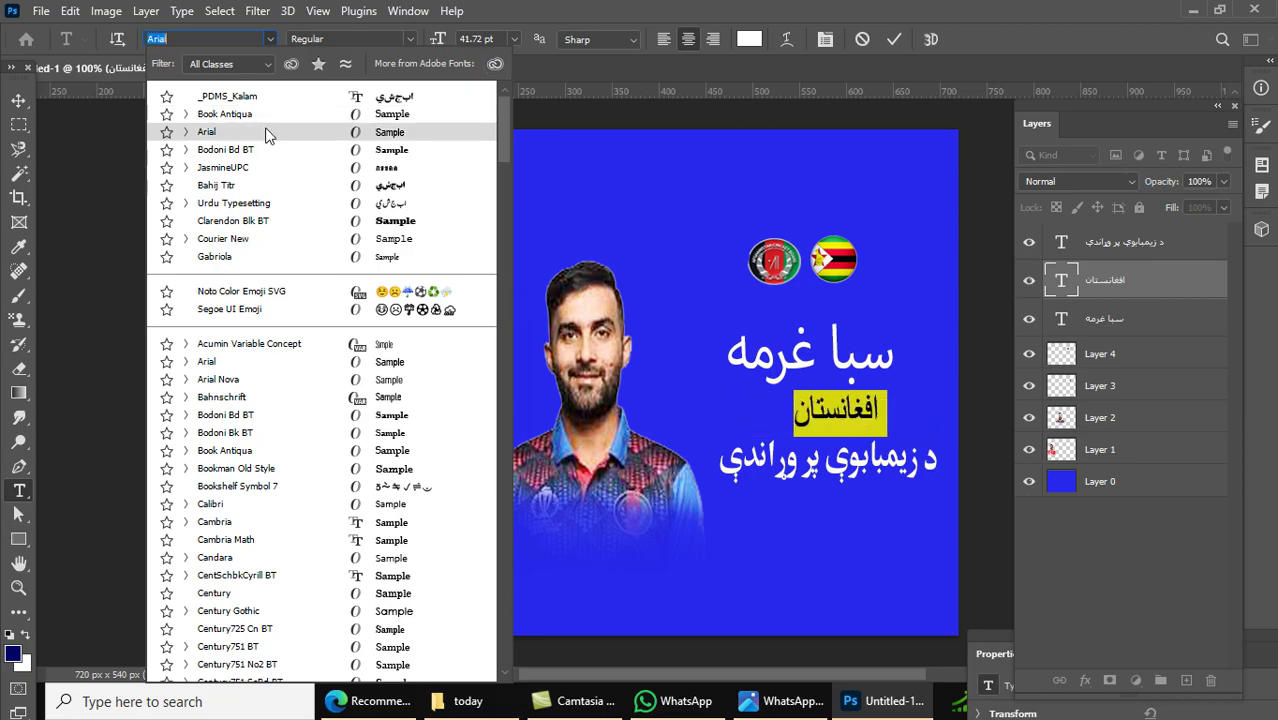
{"action": "left_click", "coordinate": [251, 97]}
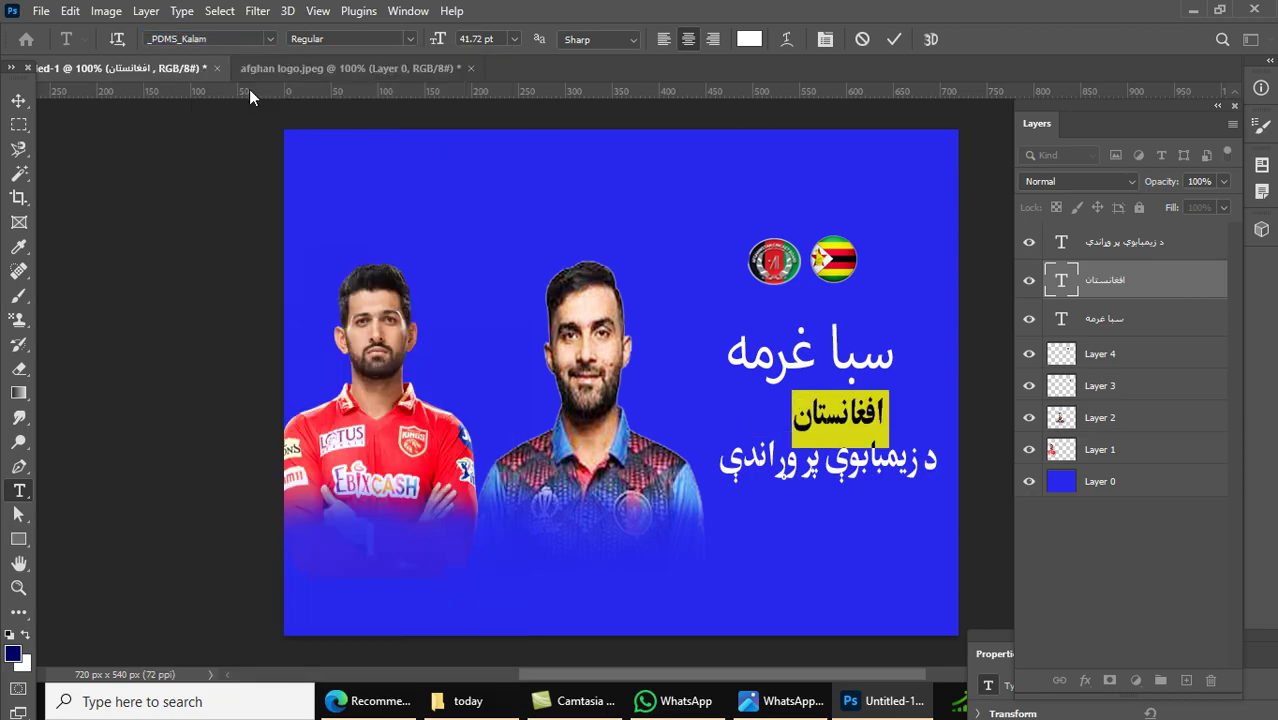
Step: Move the "افغانستان" line right so it sits above the right end of the "د زیمبابوې پر وړاندې" line
{"action": "left_click", "coordinate": [18, 100]}
{"action": "left_click_drag", "start_coordinate": [843, 425], "coordinate": [897, 416]}
{"action": "left_click", "coordinate": [993, 328]}
Step: Scale the "د زیمبابوې پر وړاندې" line to about 78% width and 72% height, and shrink "افغانستان" to align with its right end
{"action": "left_click", "coordinate": [918, 462]}
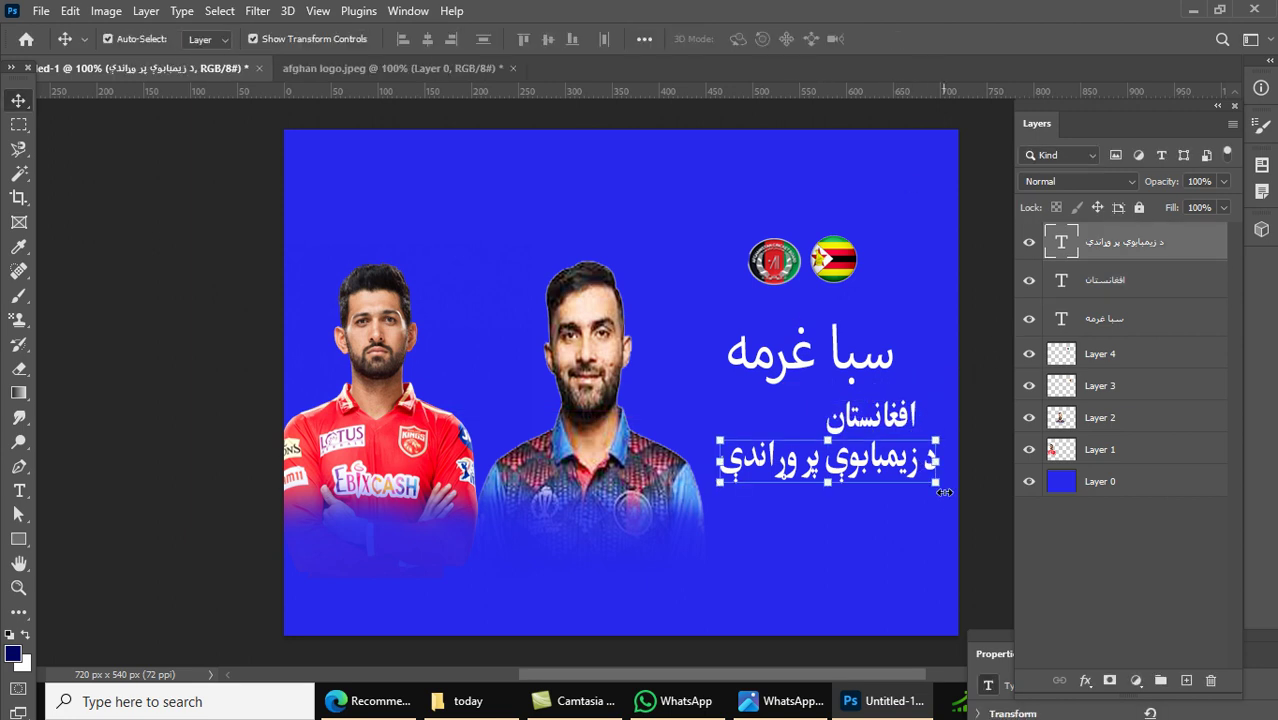
{"action": "left_click_drag", "start_coordinate": [933, 484], "coordinate": [886, 468]}
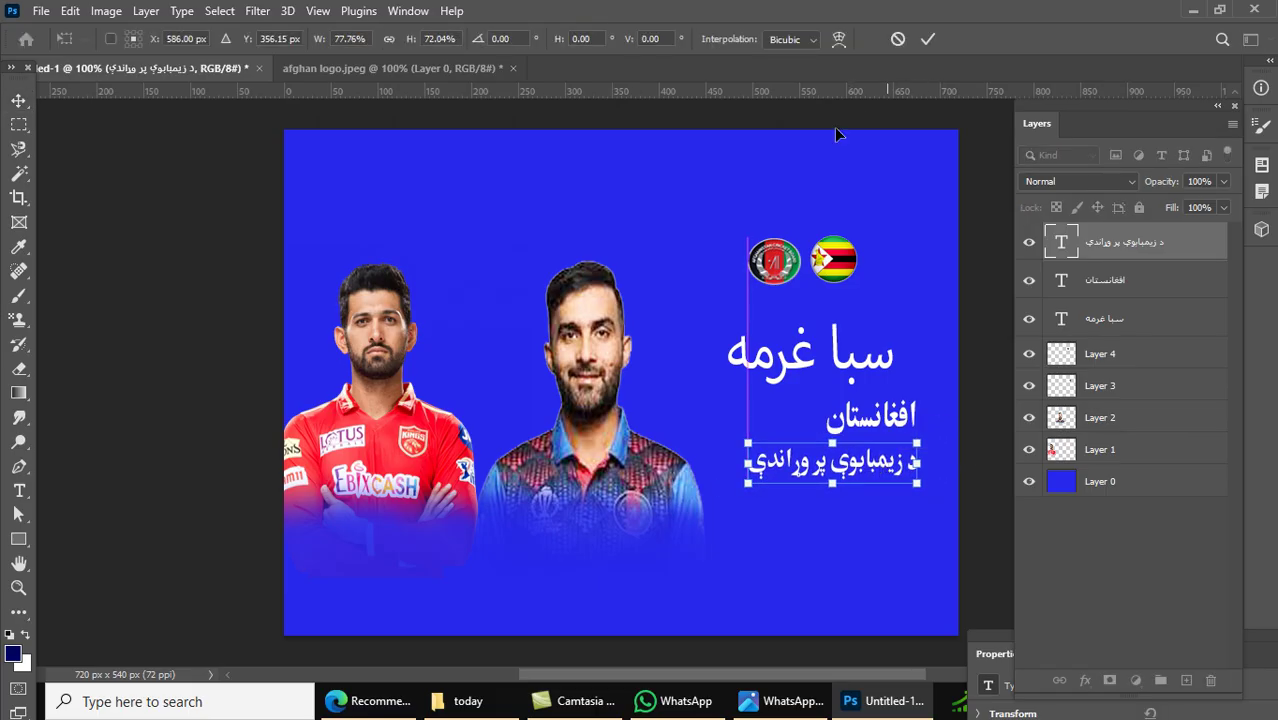
{"action": "left_click", "coordinate": [928, 39]}
{"action": "left_click", "coordinate": [912, 428]}
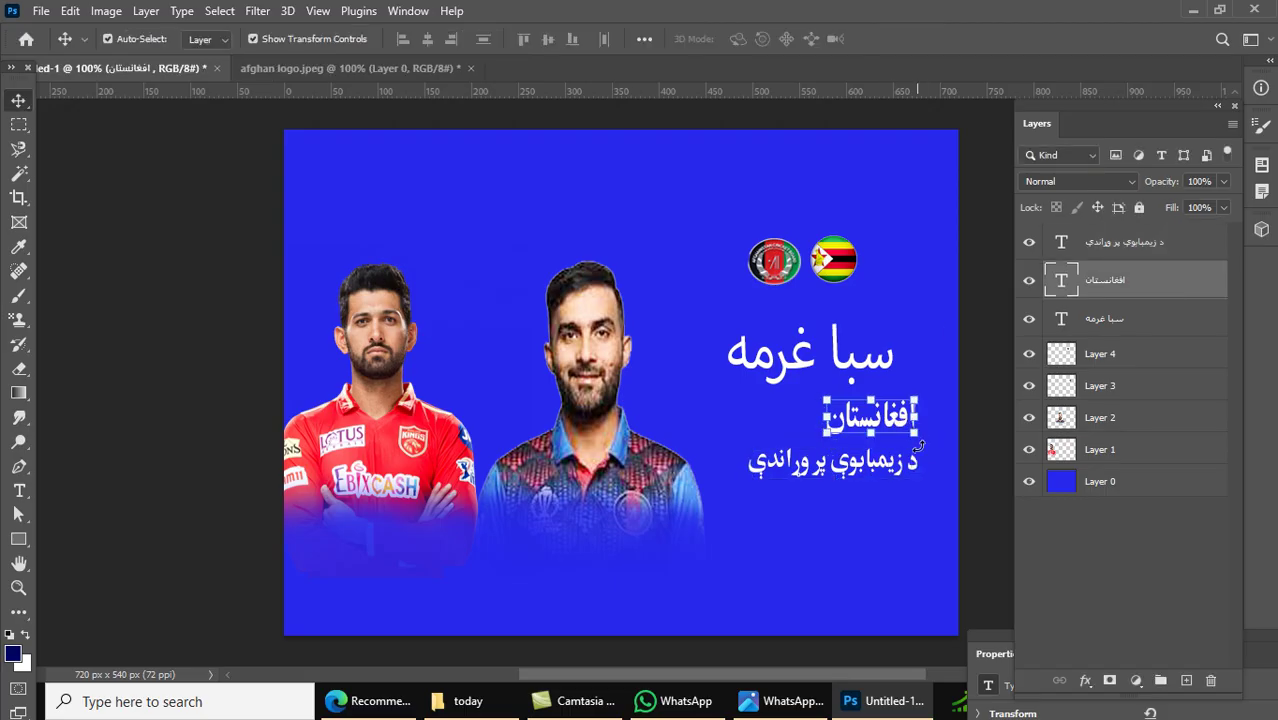
{"action": "left_click_drag", "start_coordinate": [913, 440], "coordinate": [897, 416]}
{"action": "left_click", "coordinate": [929, 40]}
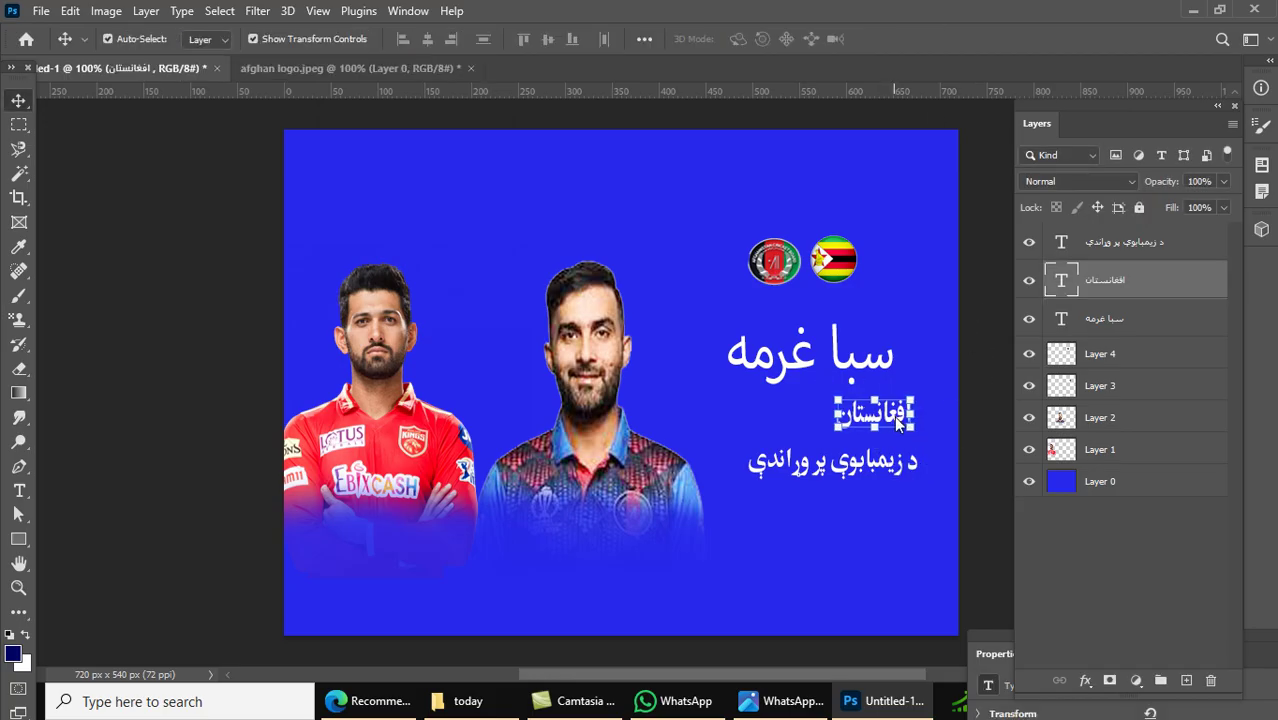
Step: Check the reference poster image, and duplicate the "سبا غرمه" heading below the two match lines
{"action": "left_click", "coordinate": [798, 699]}
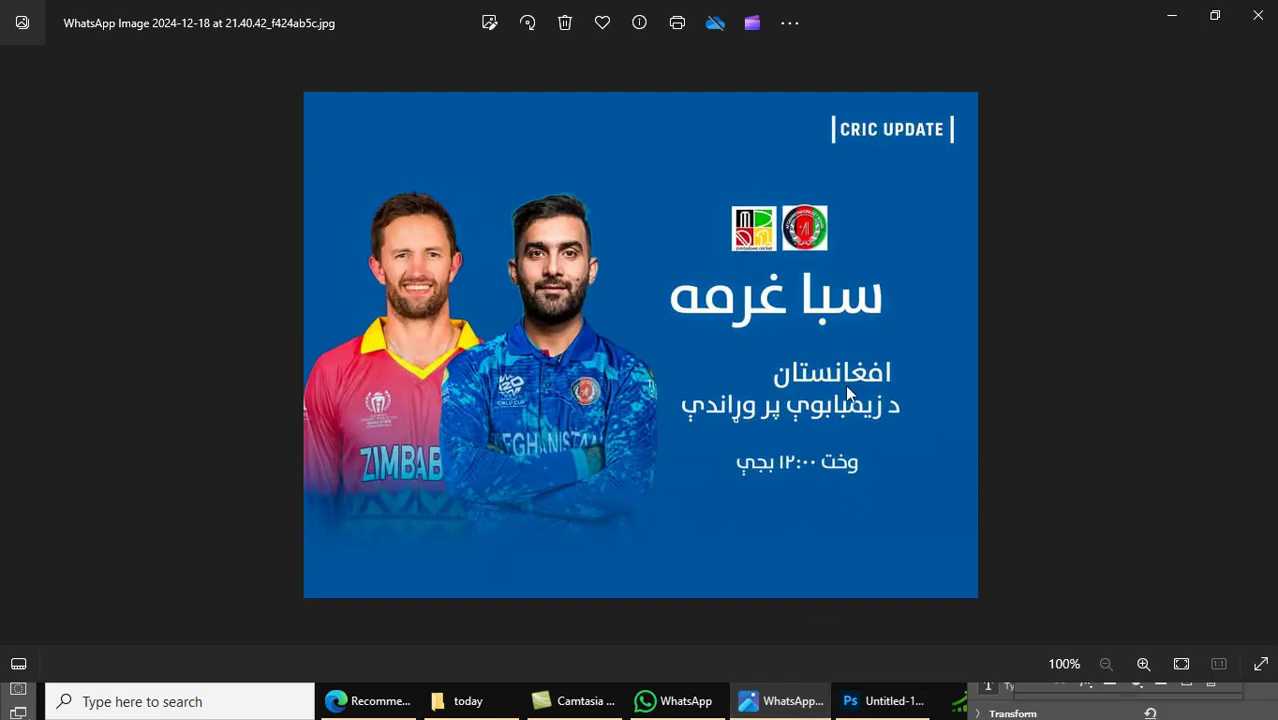
{"action": "left_click", "coordinate": [1172, 17]}
{"action": "left_click", "coordinate": [805, 383]}
{"action": "left_click_drag", "start_coordinate": [805, 383], "coordinate": [808, 533]}
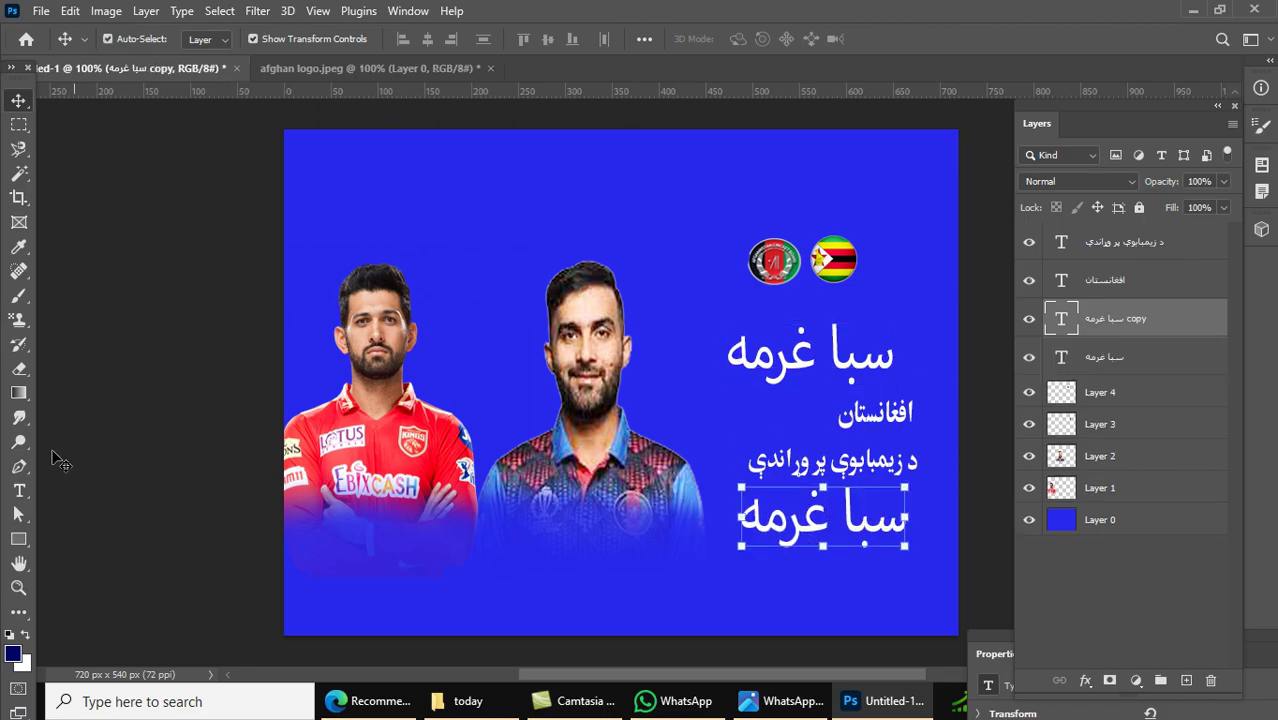
Step: Replace the text of the duplicated heading with the time label "وخت: ١٢" followed by a colon
{"action": "left_click", "coordinate": [18, 491]}
{"action": "left_click", "coordinate": [822, 537]}
{"action": "key", "text": "ctrl+a"}
{"action": "type", "text": "وخت:"}
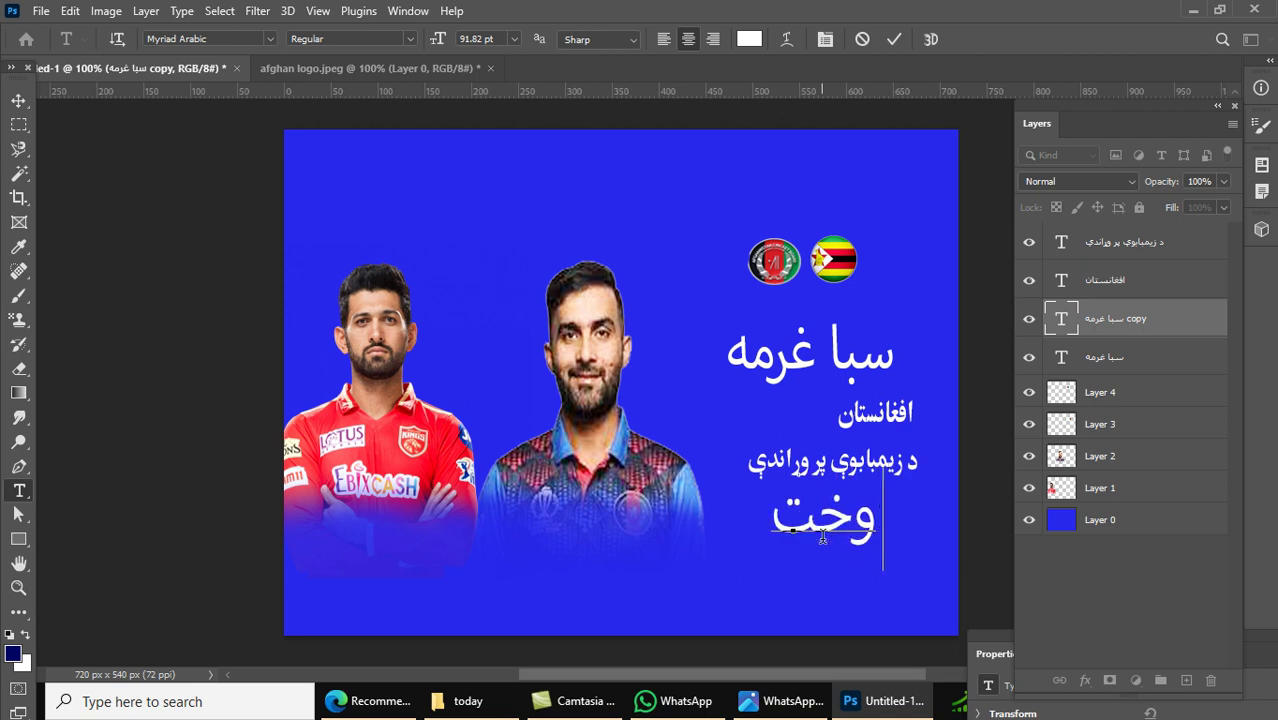
{"action": "left_click", "coordinate": [800, 701]}
{"action": "left_click", "coordinate": [805, 707]}
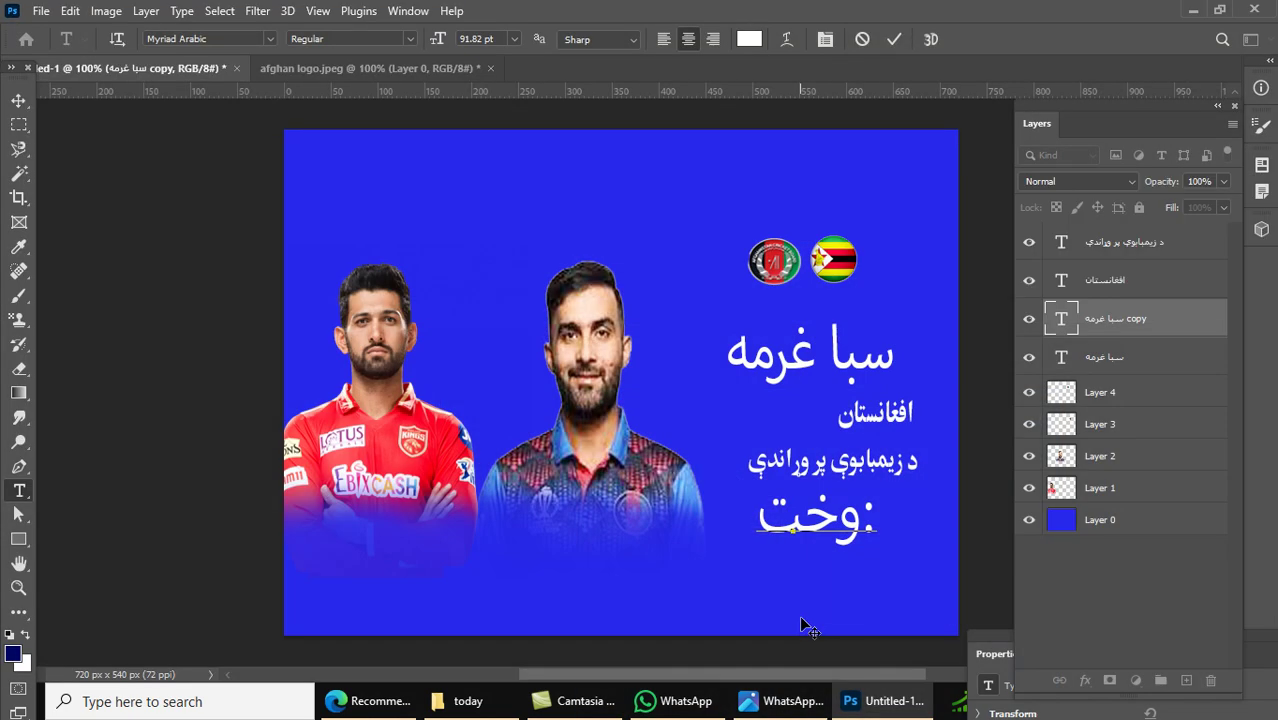
{"action": "type", "text": "١٢"}
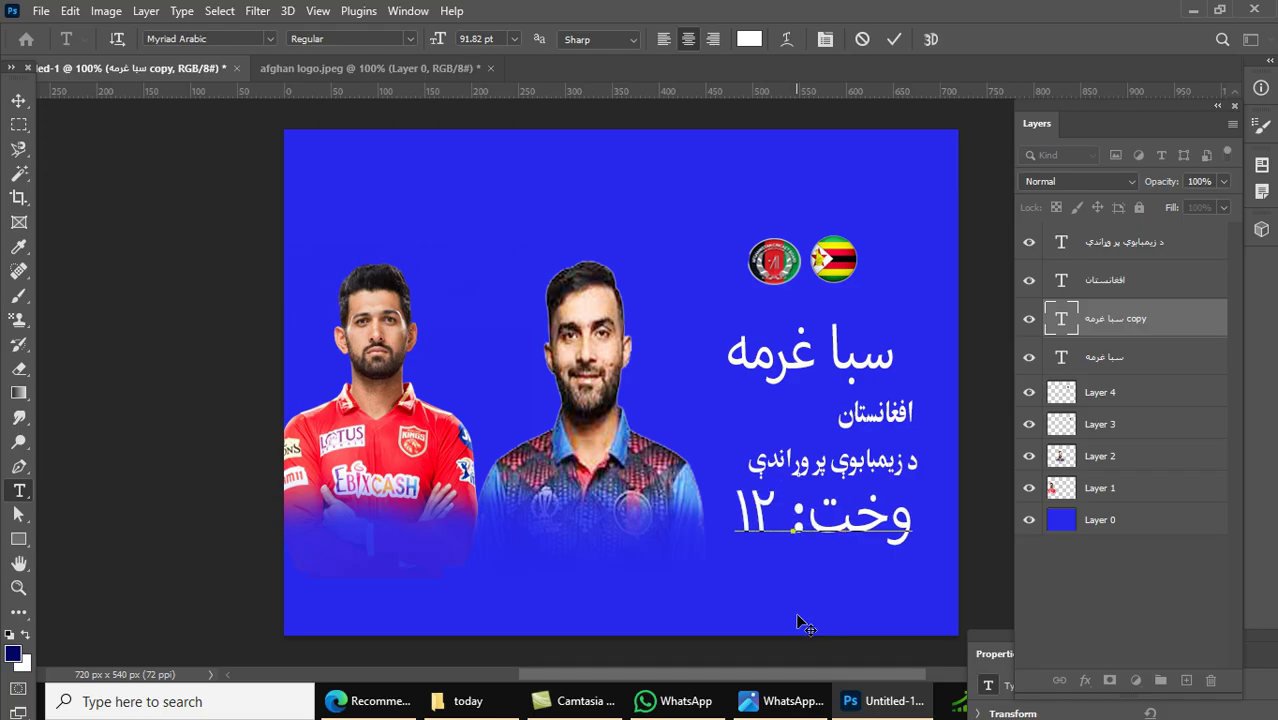
{"action": "type", "text": "☒"}
{"action": "key", "text": "BackSpace"}
{"action": "type", "text": ":"}
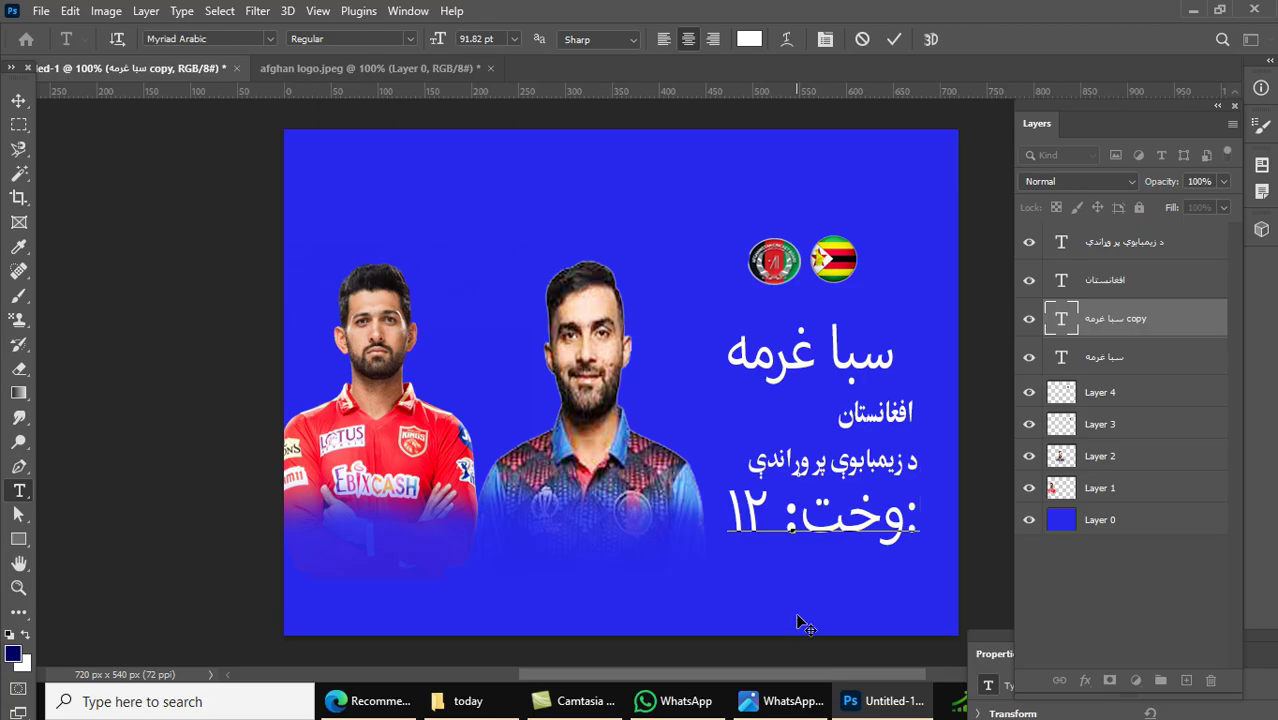
Step: Set the font of the whole time line to _PDMS_Kalam
{"action": "key", "text": "ctrl+a"}
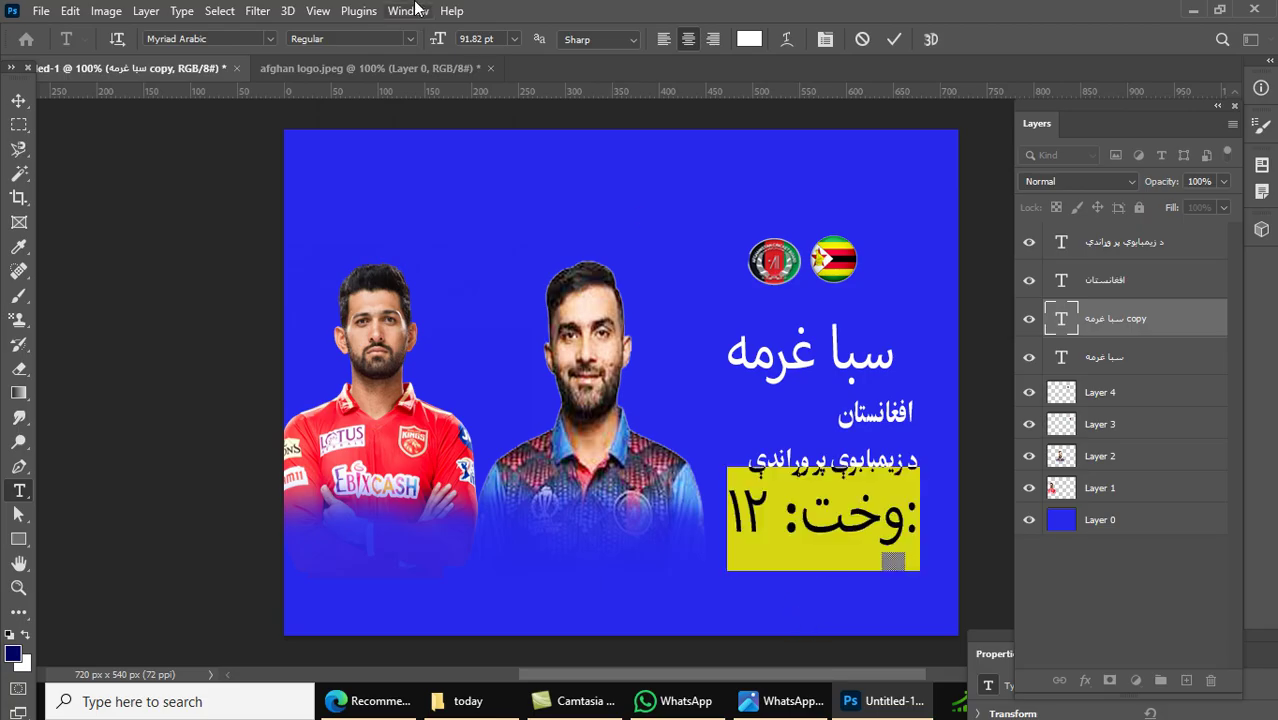
{"action": "left_click", "coordinate": [270, 38]}
{"action": "scroll", "coordinate": [288, 148], "scroll_direction": "up", "scroll_amount": 5}
{"action": "scroll", "coordinate": [288, 148], "scroll_direction": "up", "scroll_amount": 5}
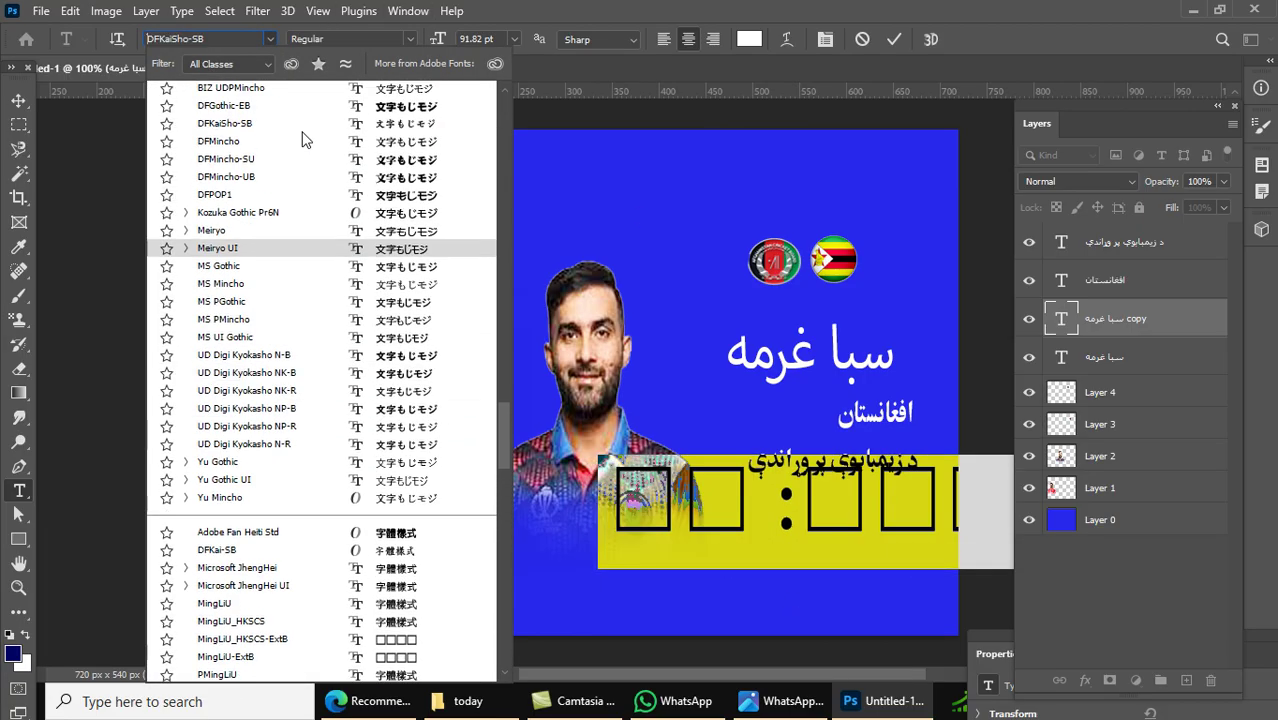
{"action": "left_click_drag", "start_coordinate": [497, 448], "coordinate": [521, 101]}
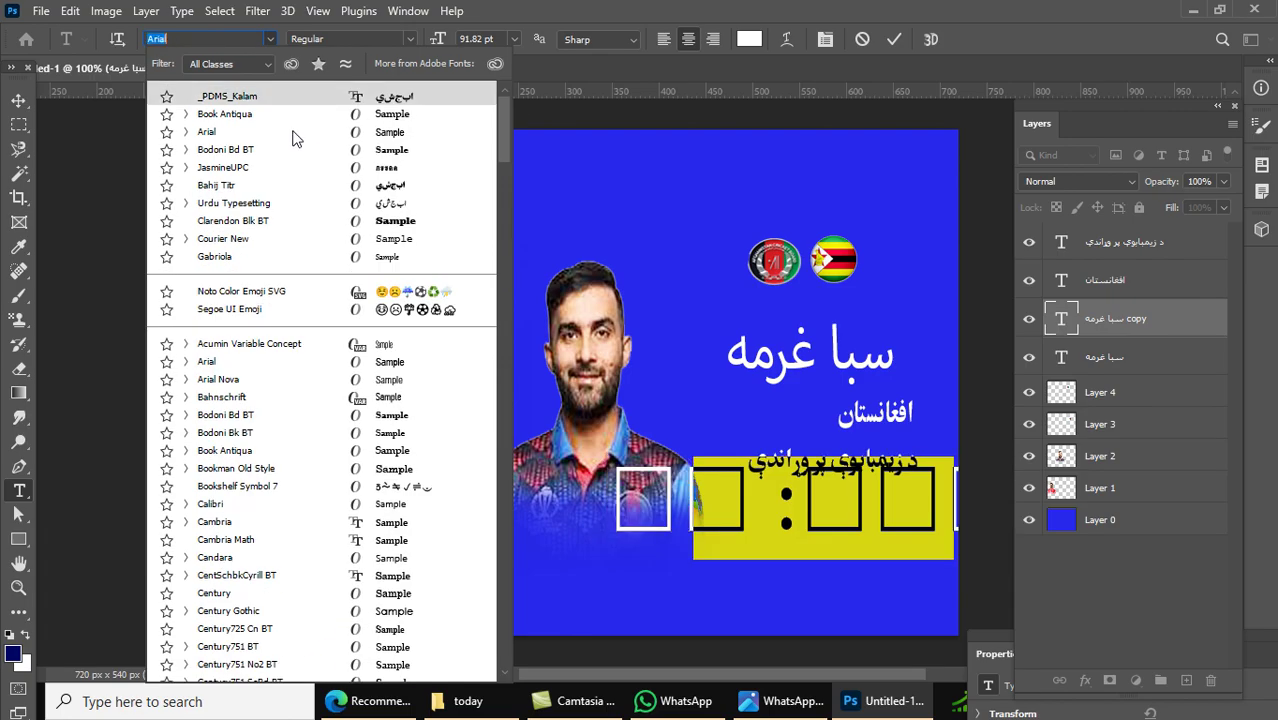
{"action": "left_click", "coordinate": [257, 93]}
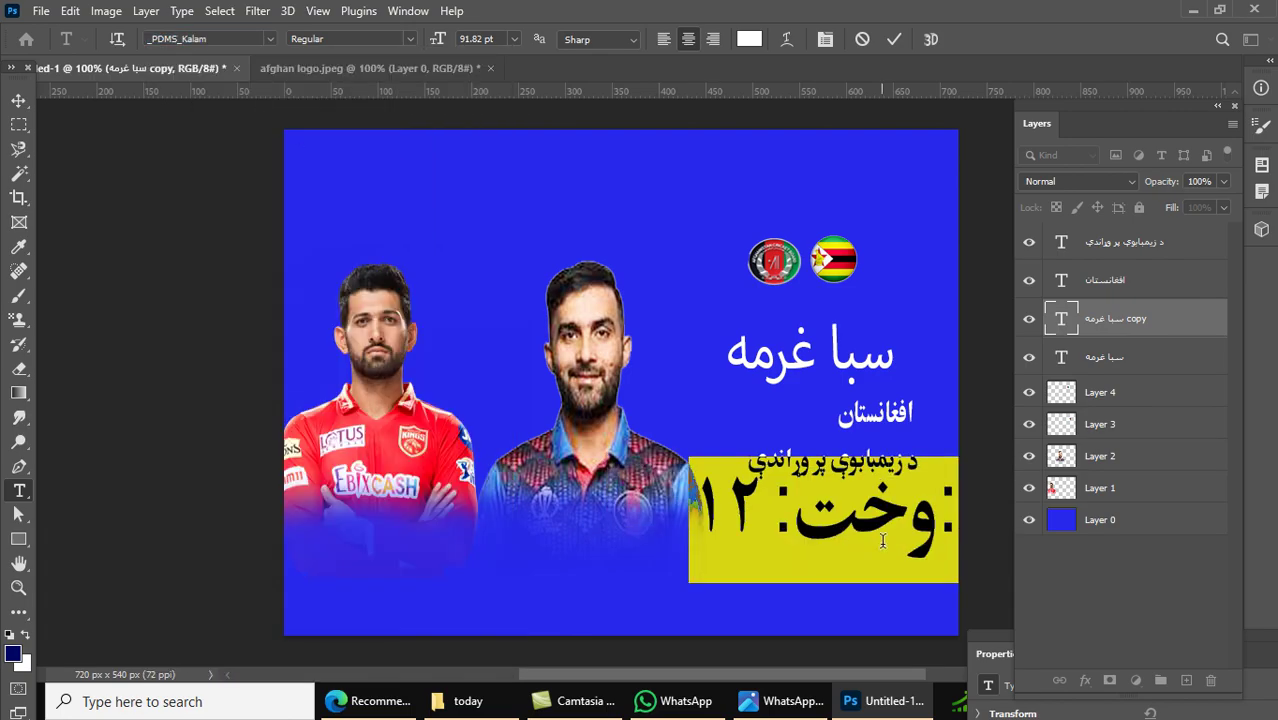
Step: Rewrite the time line so that it reads "وخت: 12 بجې"
{"action": "type", "text": "وخت: 12"}
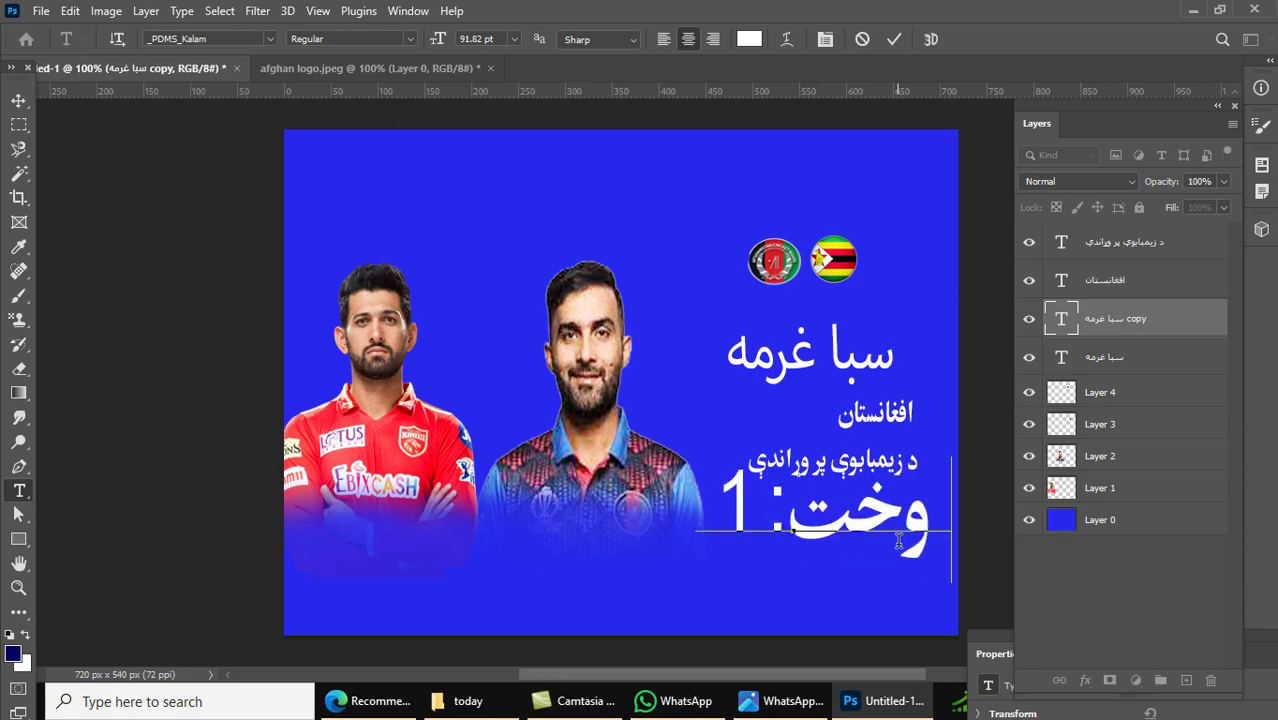
{"action": "key", "text": "BackSpace"}
{"action": "key", "text": "BackSpace"}
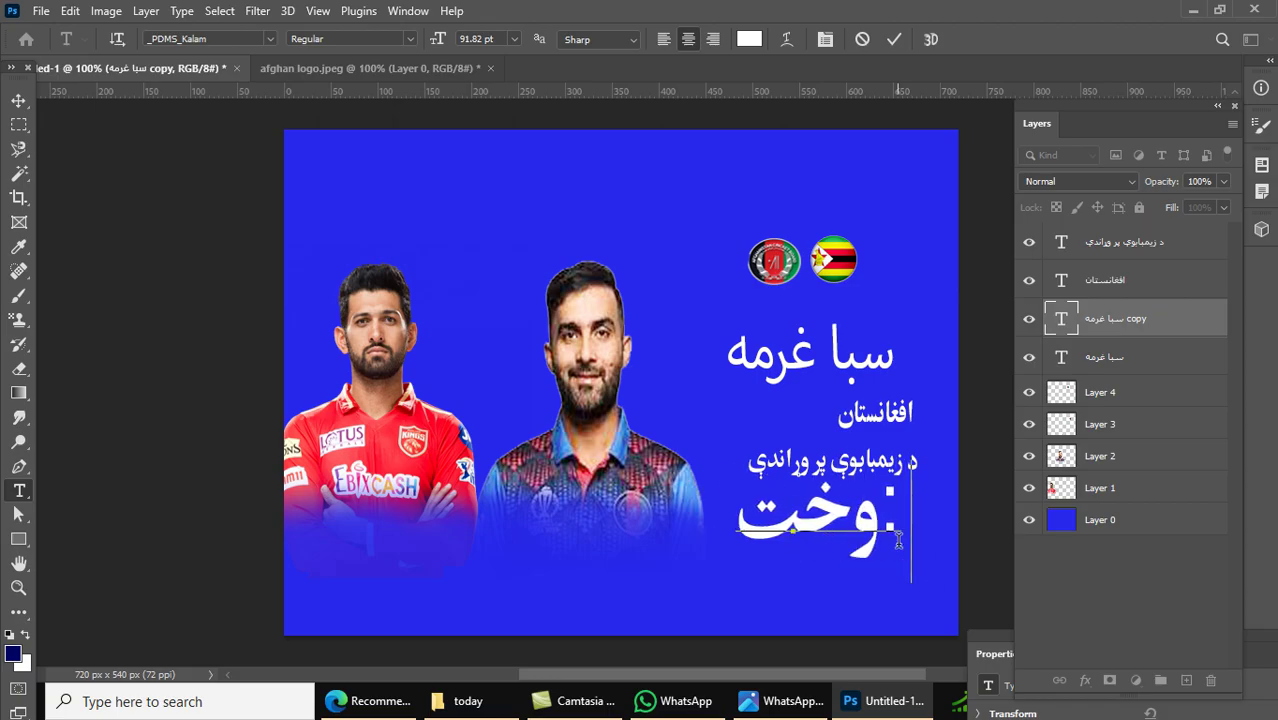
{"action": "type", "text": "12"}
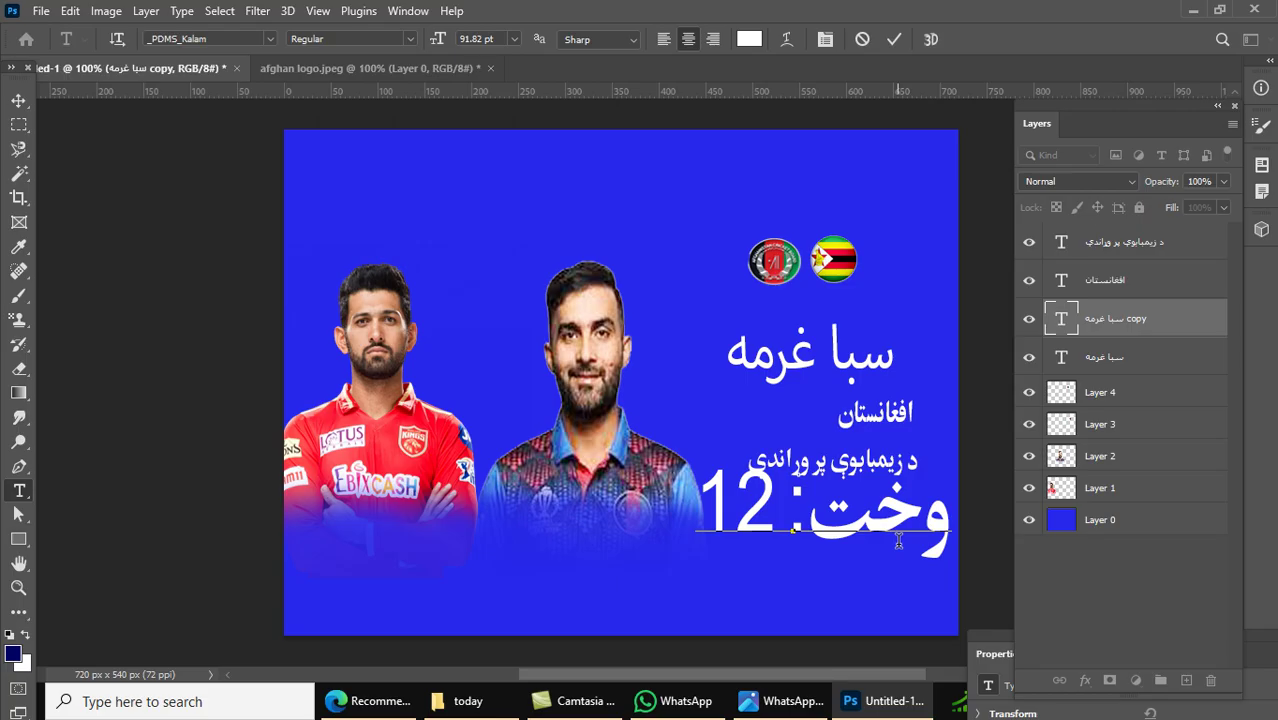
{"action": "type", "text": " f"}
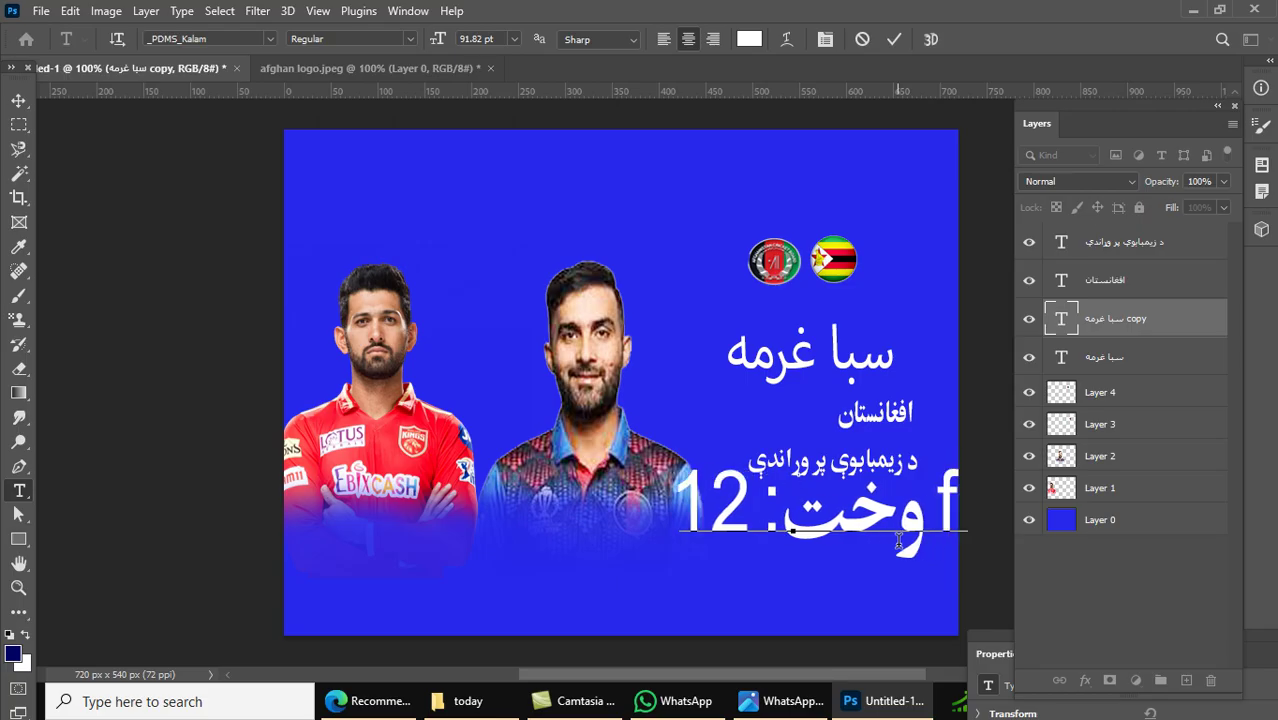
{"action": "key", "text": "BackSpace"}
{"action": "type", "text": "بجي"}
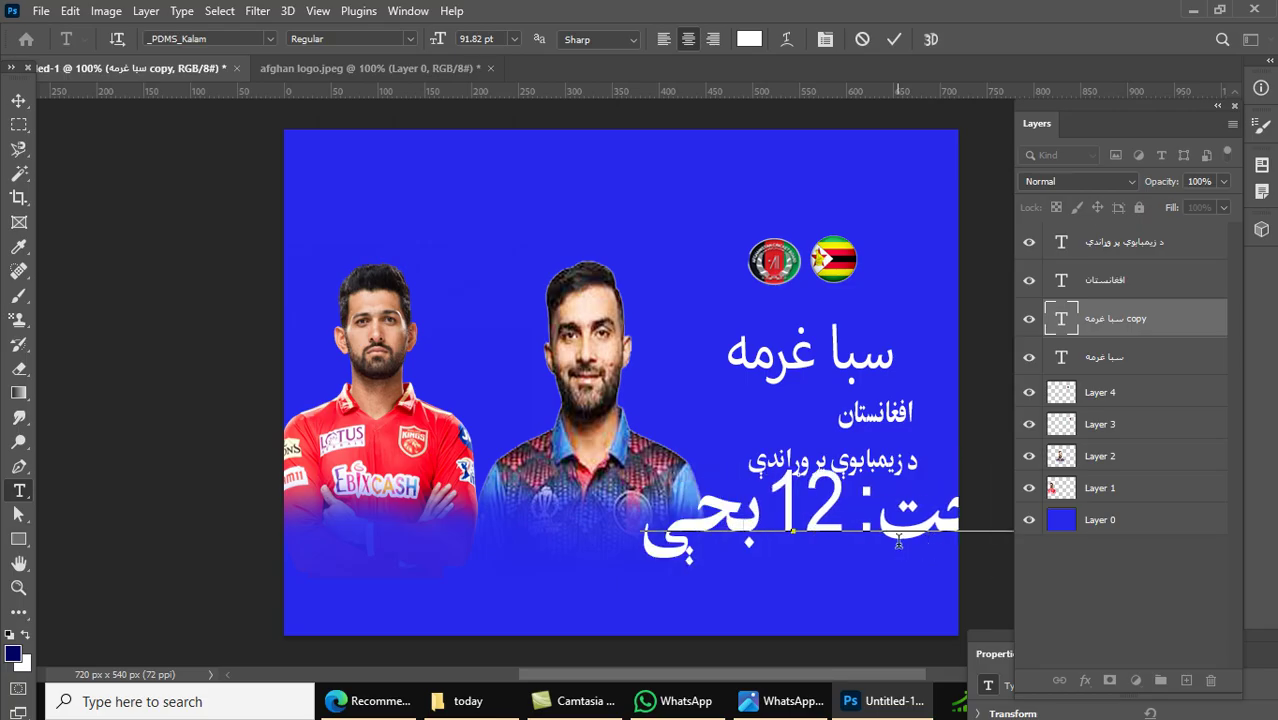
Step: Shrink the "وخت: 12 بجې" line and place it below the "د زیمبابوې پر وړاندې" line
{"action": "left_click", "coordinate": [18, 101]}
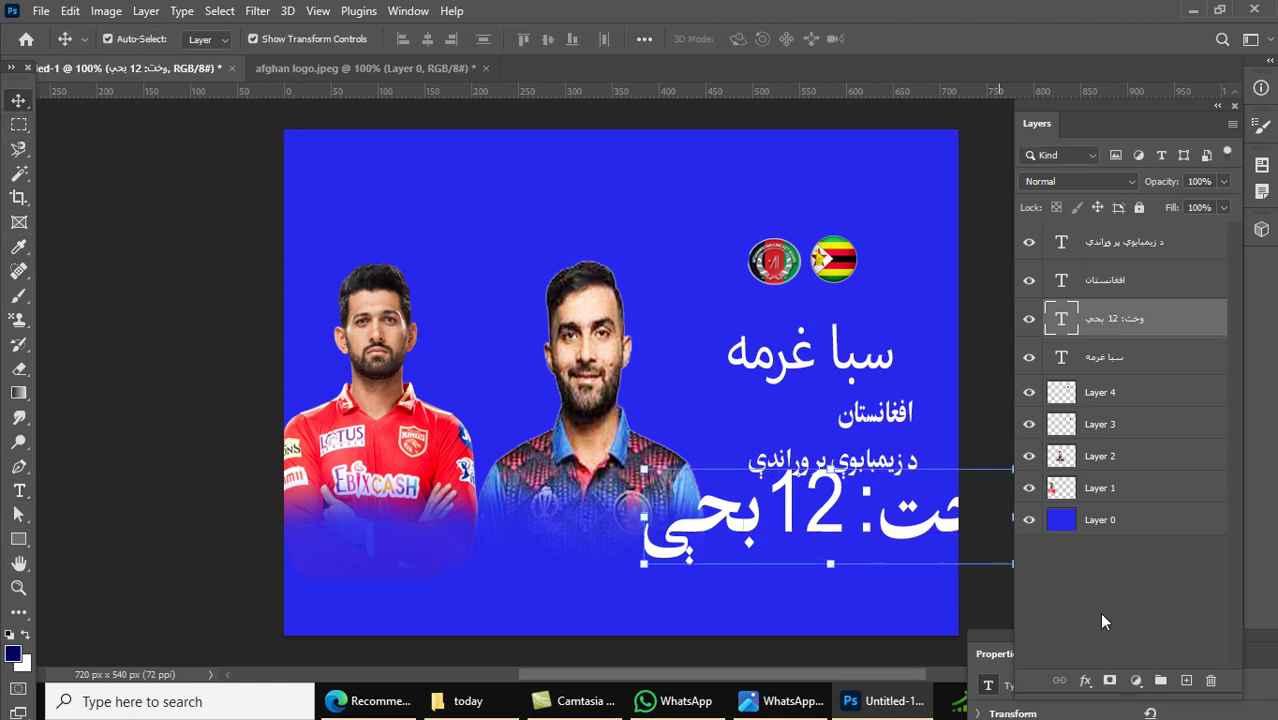
{"action": "mouse_move", "coordinate": [740, 514]}
{"action": "left_mouse_down"}
{"action": "mouse_move", "coordinate": [667, 476]}
{"action": "mouse_move", "coordinate": [851, 514]}
{"action": "mouse_move", "coordinate": [900, 580]}
{"action": "mouse_move", "coordinate": [763, 519]}
{"action": "left_mouse_up"}
{"action": "left_click", "coordinate": [926, 40]}
{"action": "left_click", "coordinate": [960, 538]}
Step: Move the time line and both match lines down to leave a wider gap below the "سبا غرمه" heading
{"action": "mouse_move", "coordinate": [866, 530]}
{"action": "left_mouse_down"}
{"action": "mouse_move", "coordinate": [880, 515]}
{"action": "mouse_move", "coordinate": [866, 549]}
{"action": "left_mouse_up"}
{"action": "left_click_drag", "start_coordinate": [860, 463], "coordinate": [856, 484]}
{"action": "left_click_drag", "start_coordinate": [906, 417], "coordinate": [908, 445]}
Step: Check the caption on the reference poster, and add the text "[ Afghanistan Vs Zimbawia ]" above the logos
{"action": "left_click", "coordinate": [790, 701]}
{"action": "left_click", "coordinate": [805, 705]}
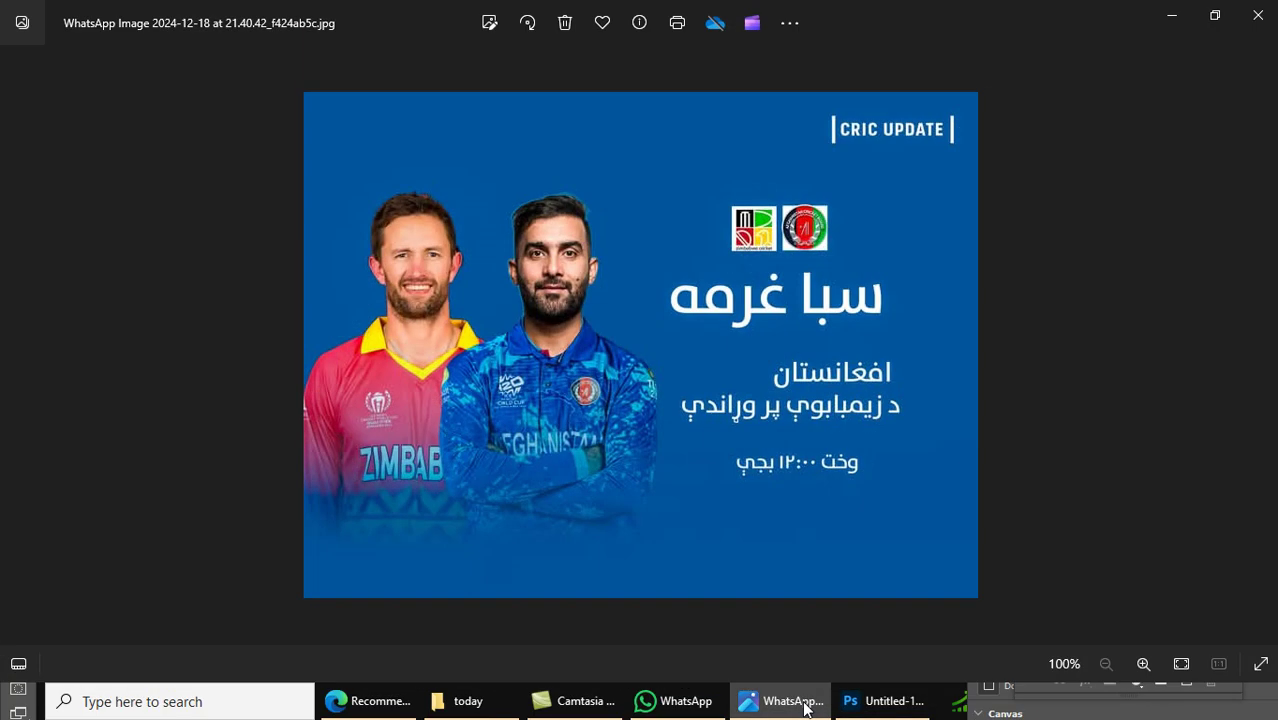
{"action": "left_click", "coordinate": [805, 705]}
{"action": "left_click", "coordinate": [805, 705]}
{"action": "left_click", "coordinate": [20, 490]}
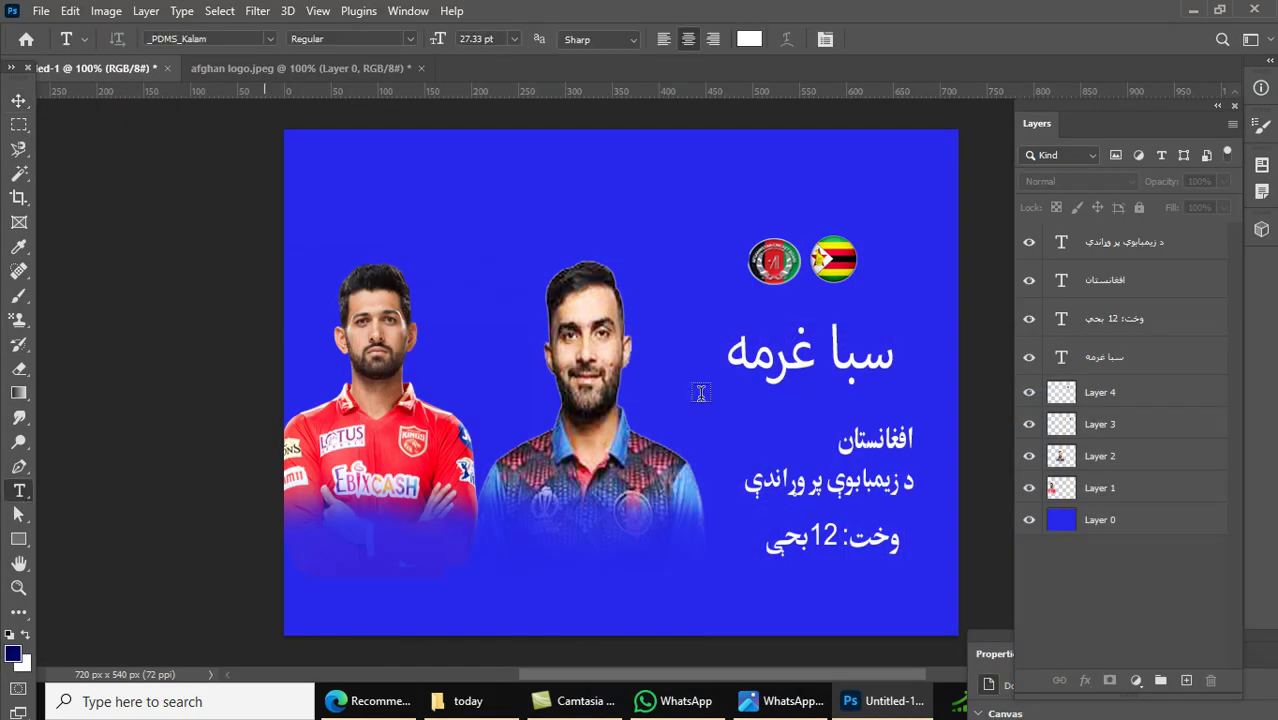
{"action": "left_click", "coordinate": [705, 187]}
{"action": "key", "text": "super+space"}
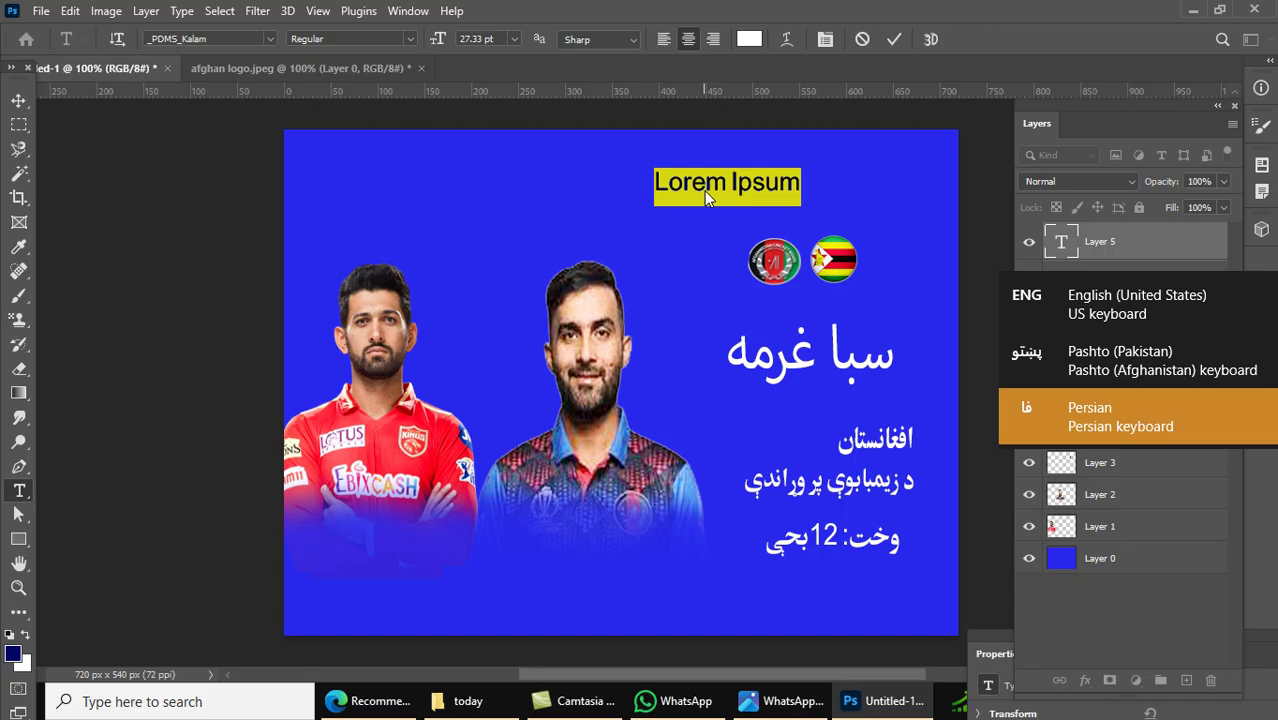
{"action": "key", "text": "BackSpace"}
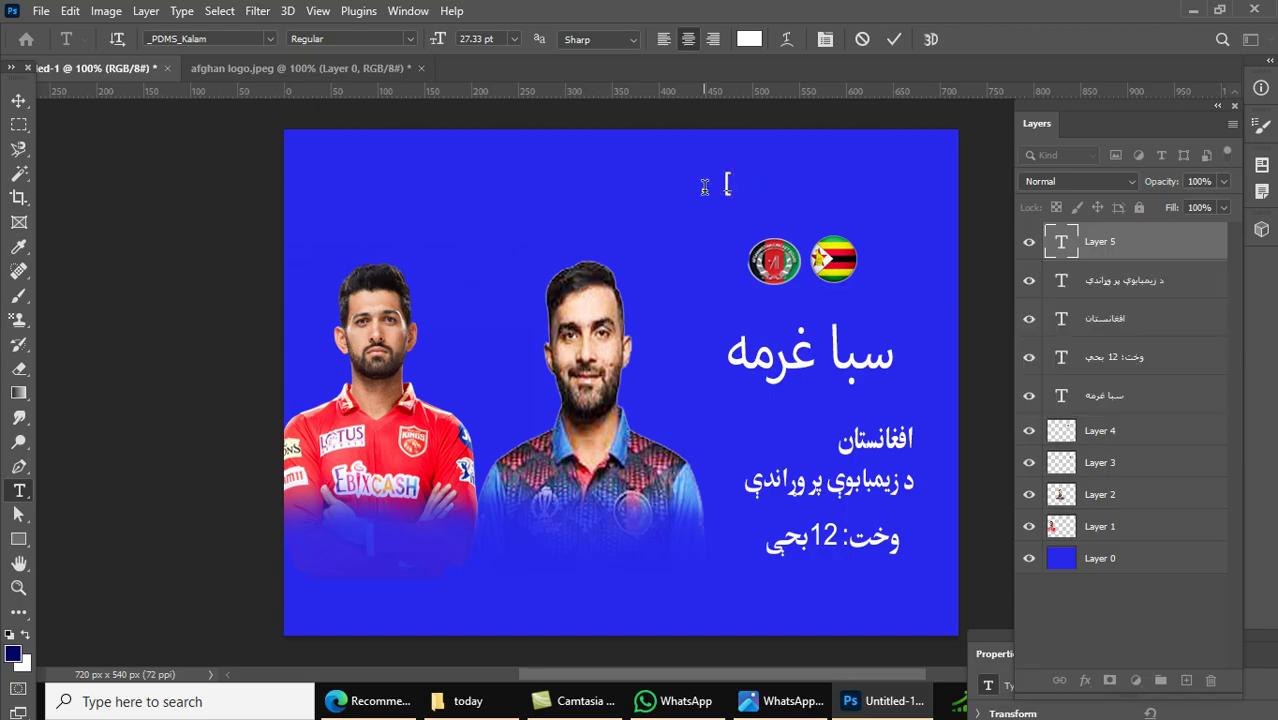
{"action": "type", "text": "[ Afghanistan Vs"}
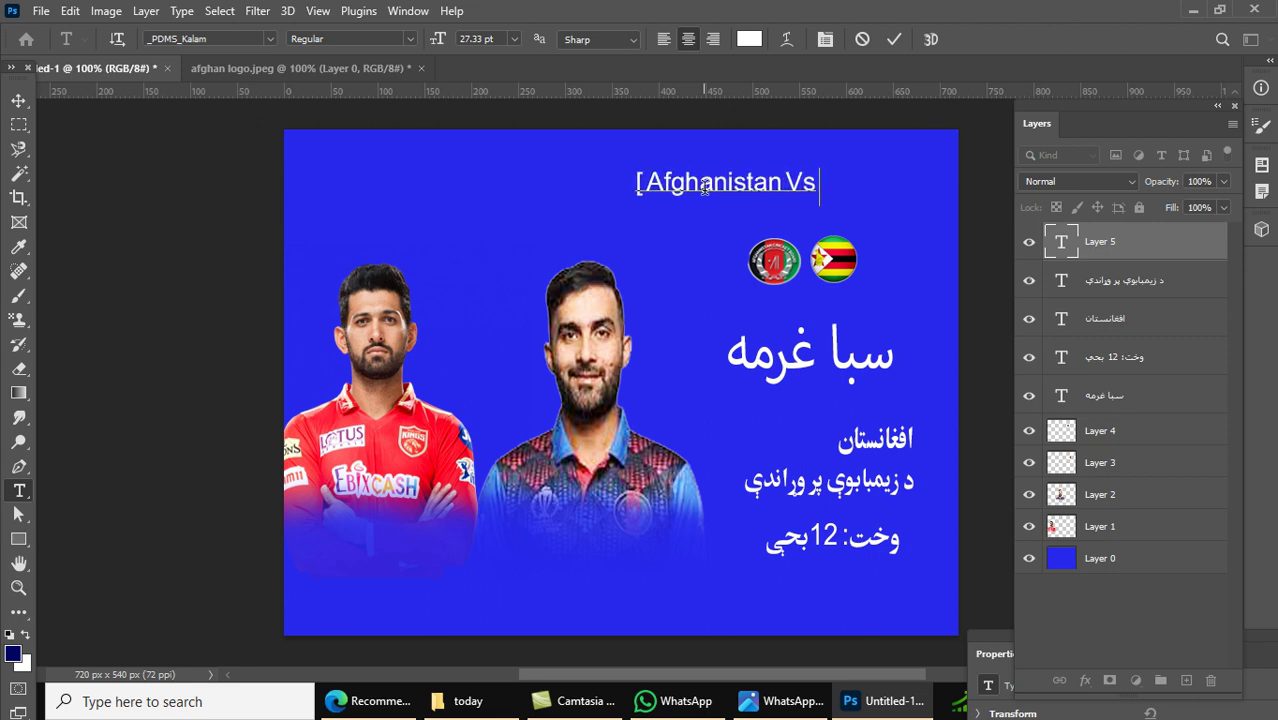
{"action": "type", "text": " Zimb"}
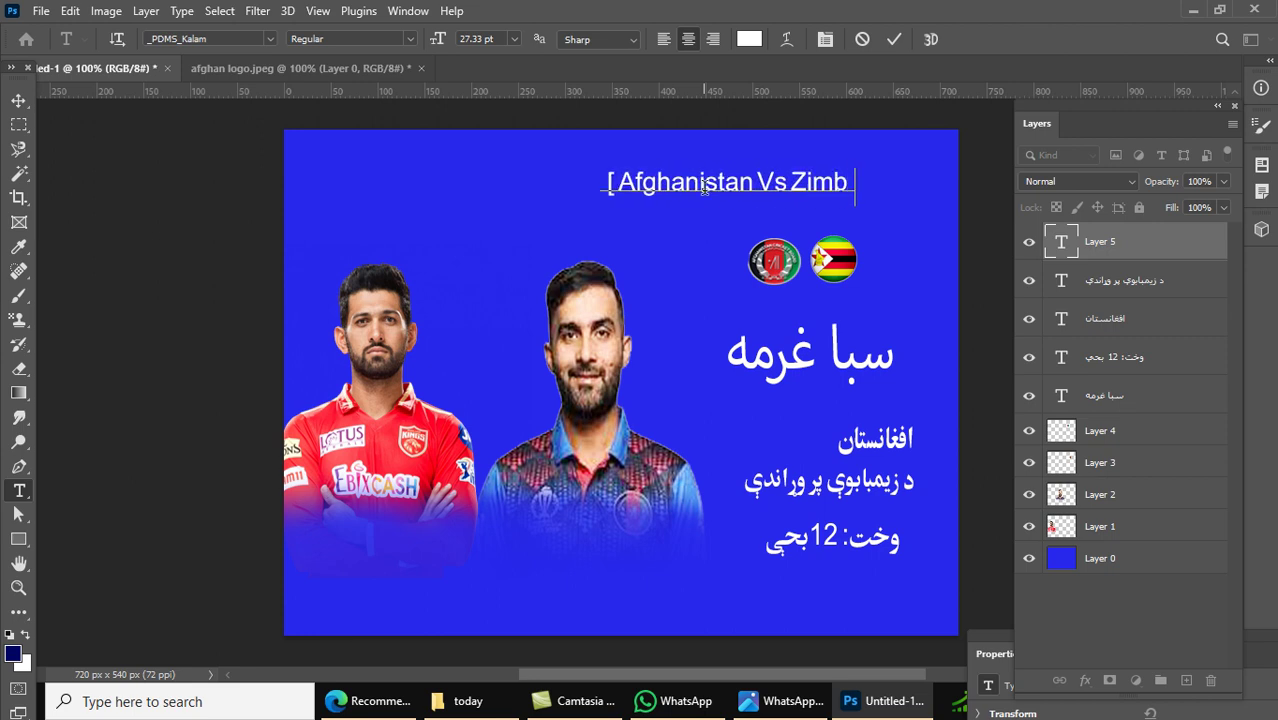
{"action": "type", "text": "awia"}
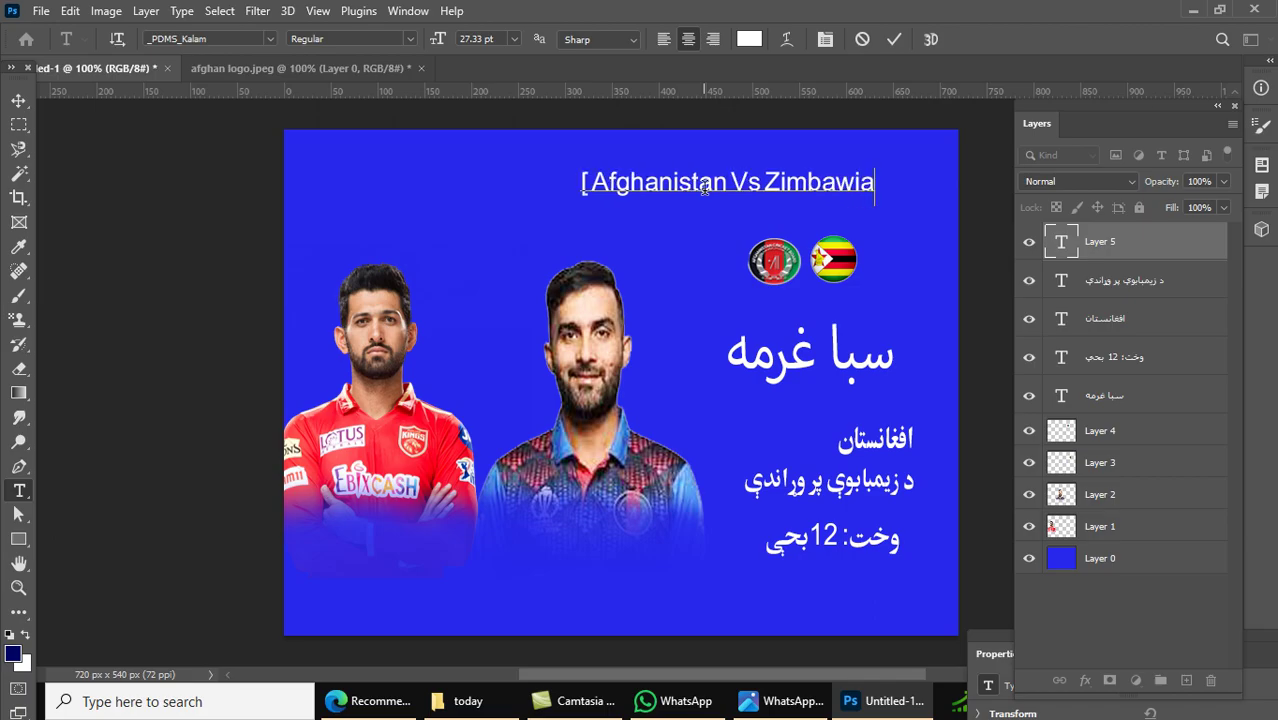
{"action": "type", "text": " ]"}
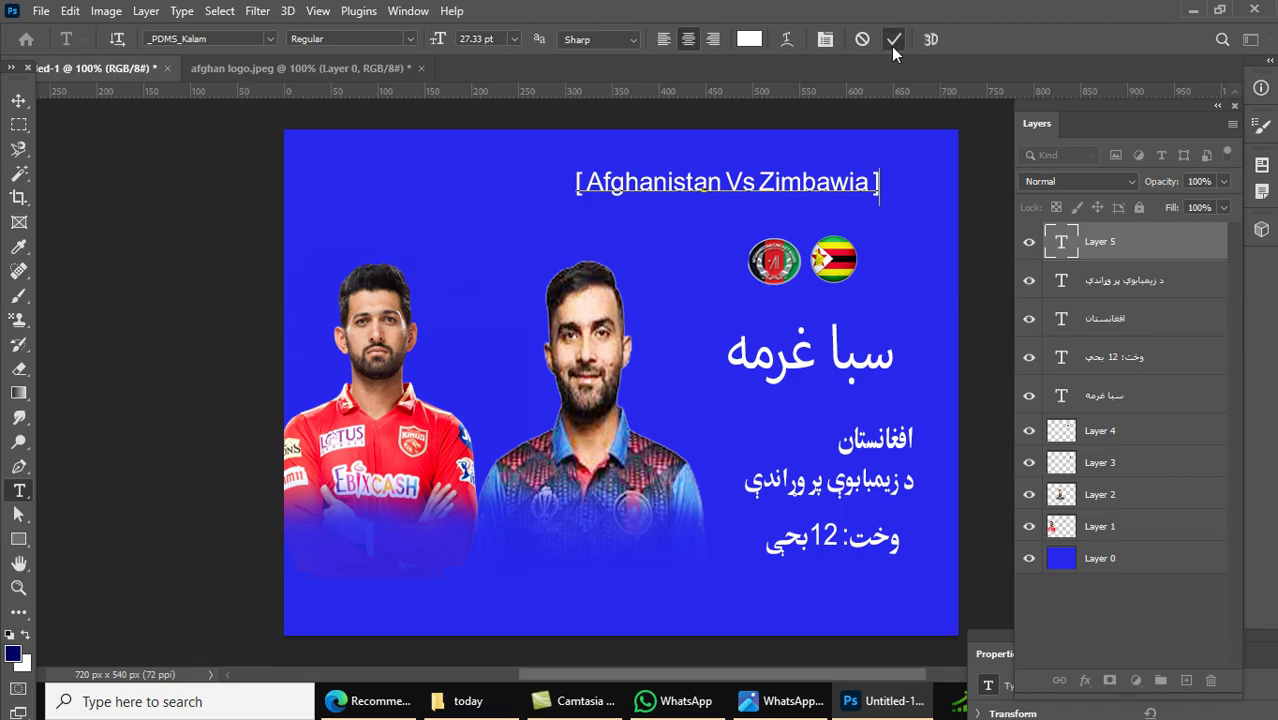
{"action": "left_click", "coordinate": [893, 46]}
Step: Scale the "[ Afghanistan Vs Zimbawia ]" caption to about 60% width and 82% height and move it into the poster's upper right corner
{"action": "key", "text": "v"}
{"action": "left_click_drag", "start_coordinate": [878, 195], "coordinate": [905, 165]}
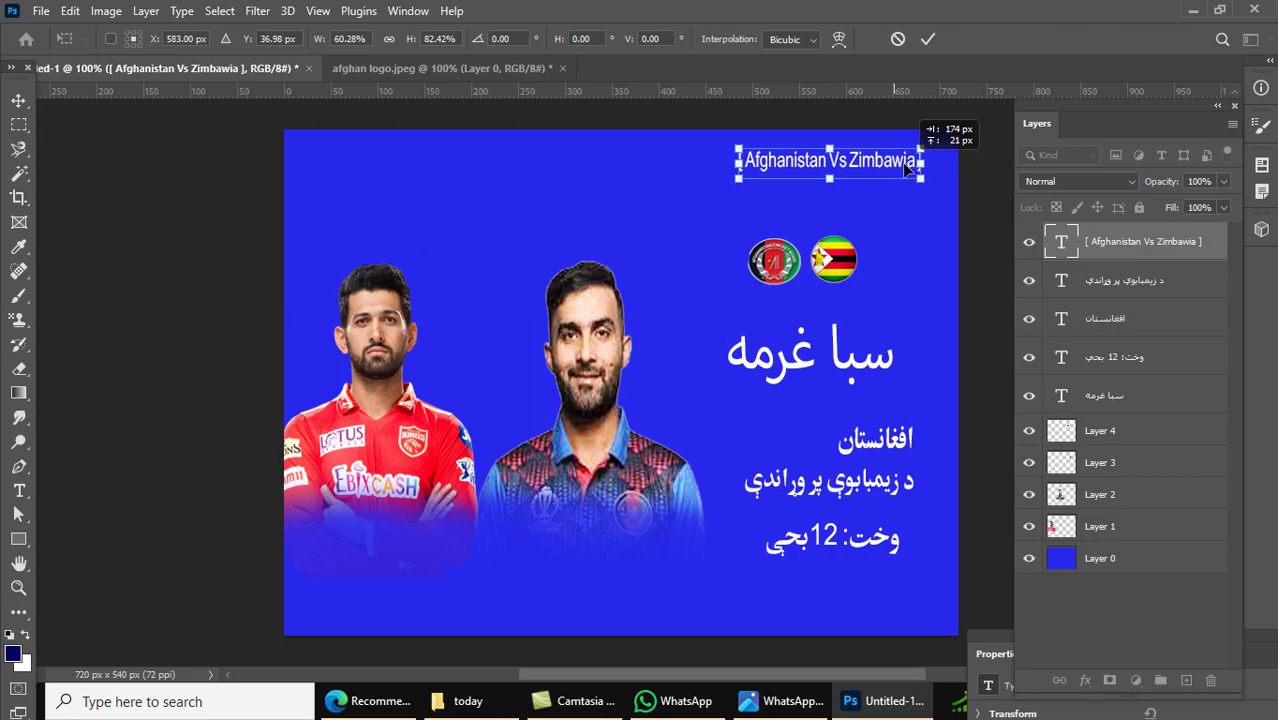
{"action": "left_click", "coordinate": [927, 39]}
{"action": "left_click", "coordinate": [1008, 298]}
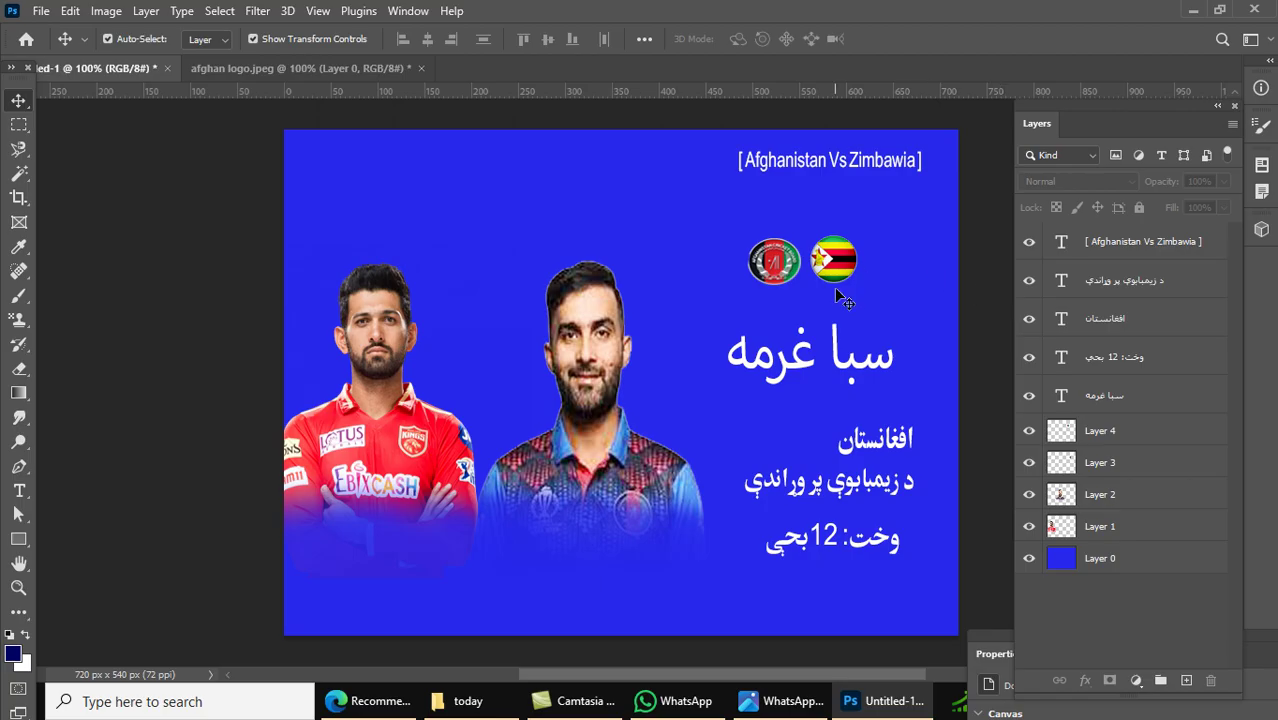
Step: Export the poster as a PNG named "cricket post" to the Desktop folder
{"action": "left_click", "coordinate": [41, 11]}
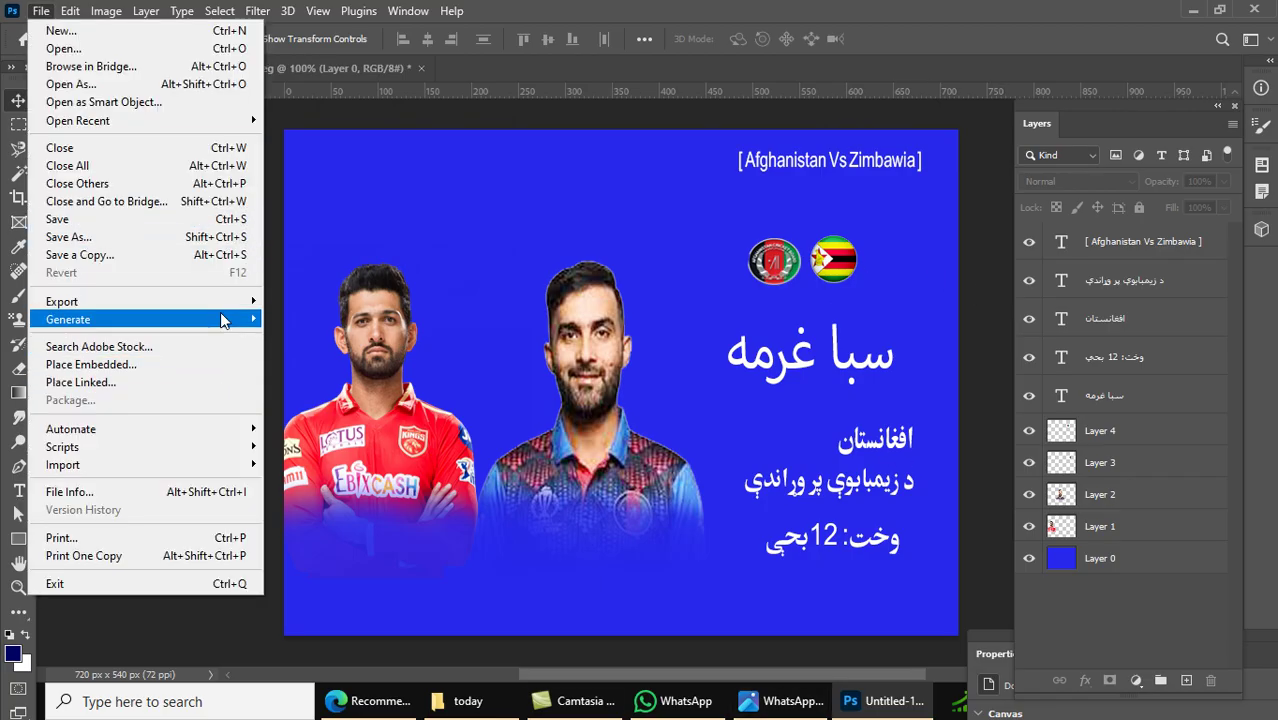
{"action": "mouse_move", "coordinate": [243, 303]}
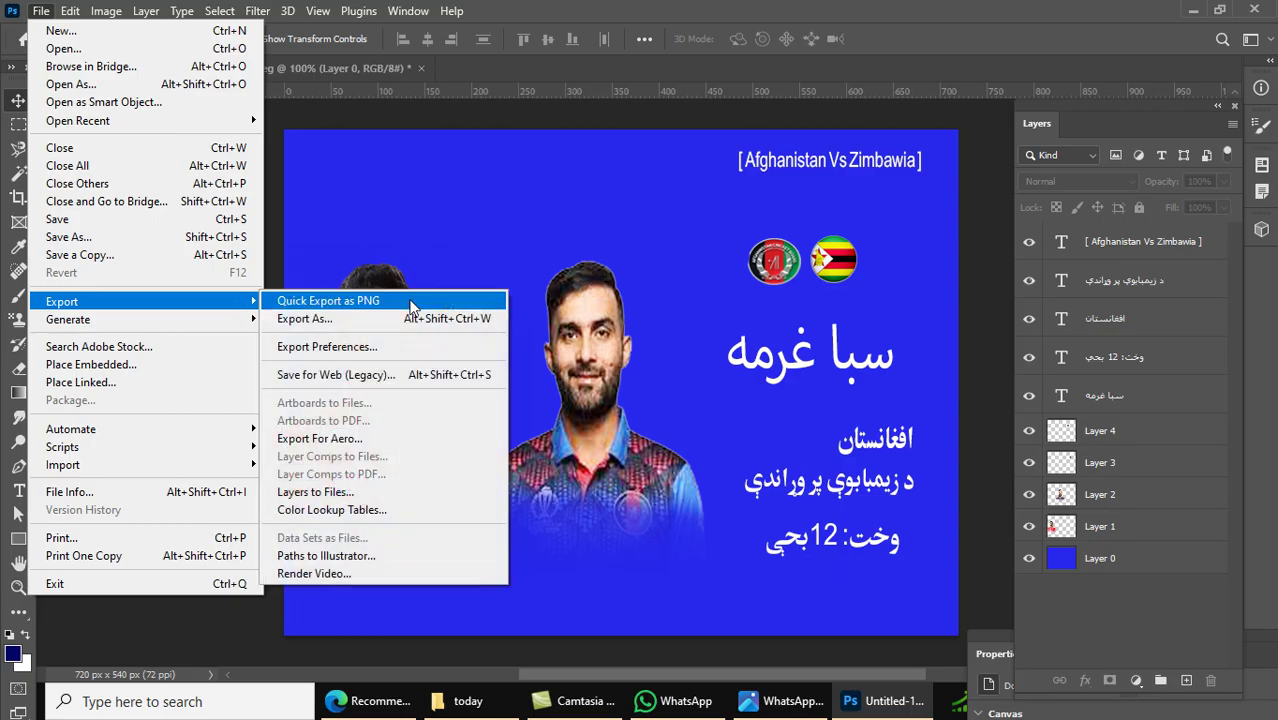
{"action": "left_click", "coordinate": [410, 303]}
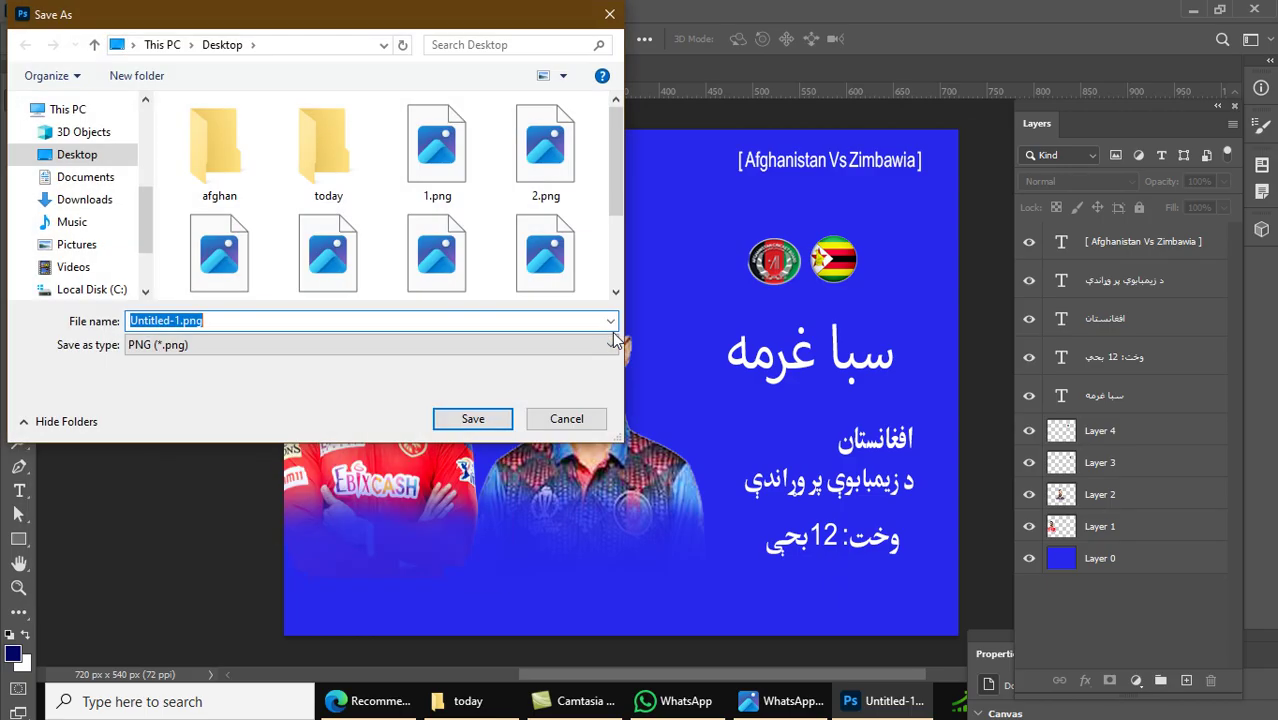
{"action": "left_click", "coordinate": [129, 155]}
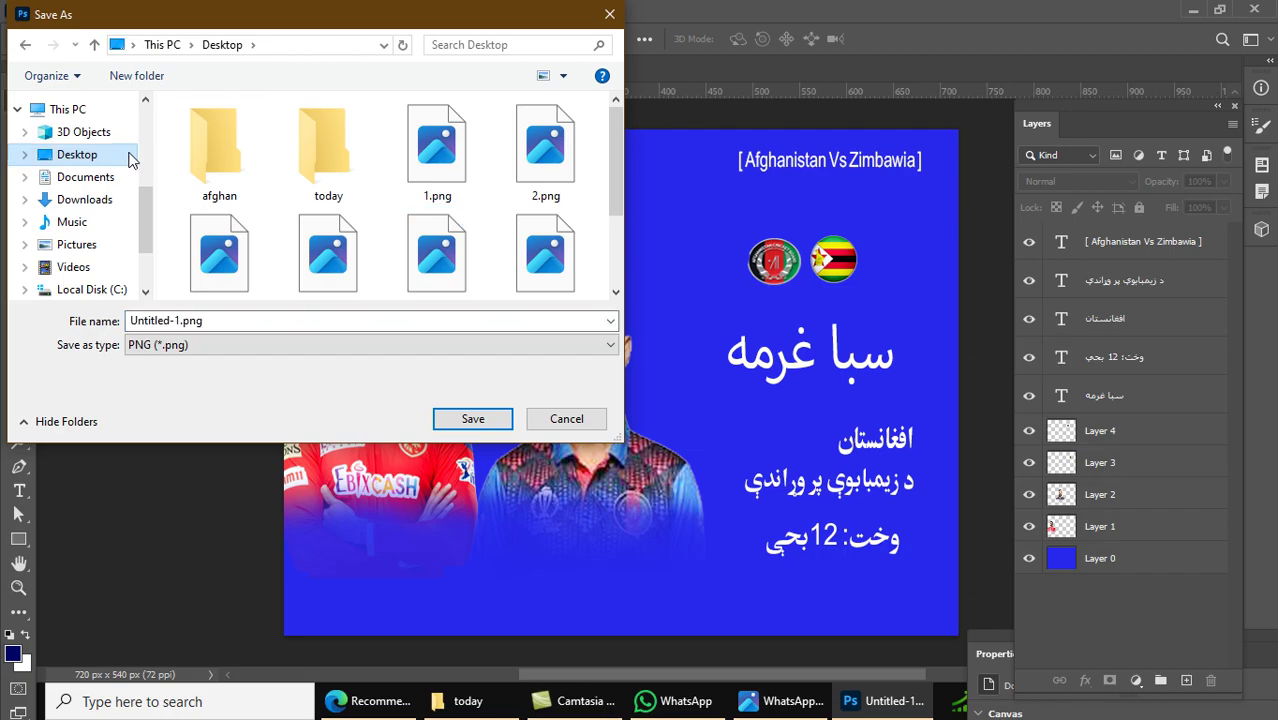
{"action": "left_click", "coordinate": [212, 318]}
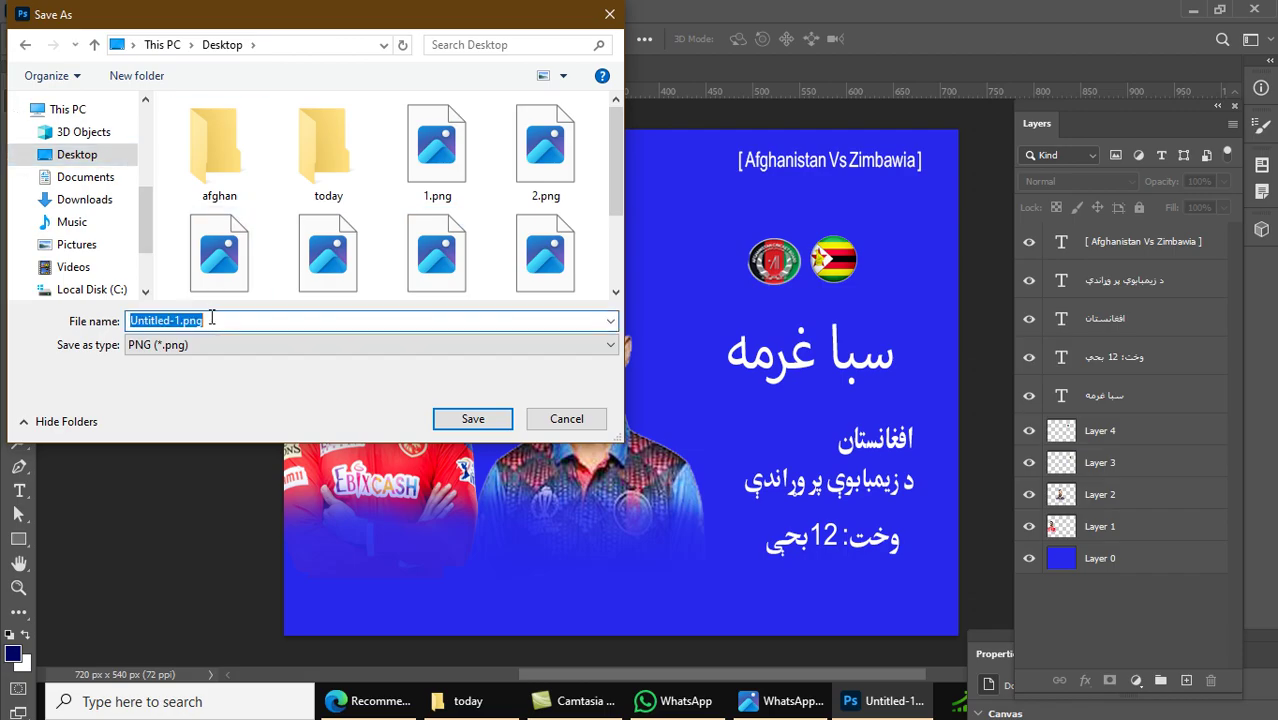
{"action": "type", "text": "cricket post"}
{"action": "key", "text": "Return"}
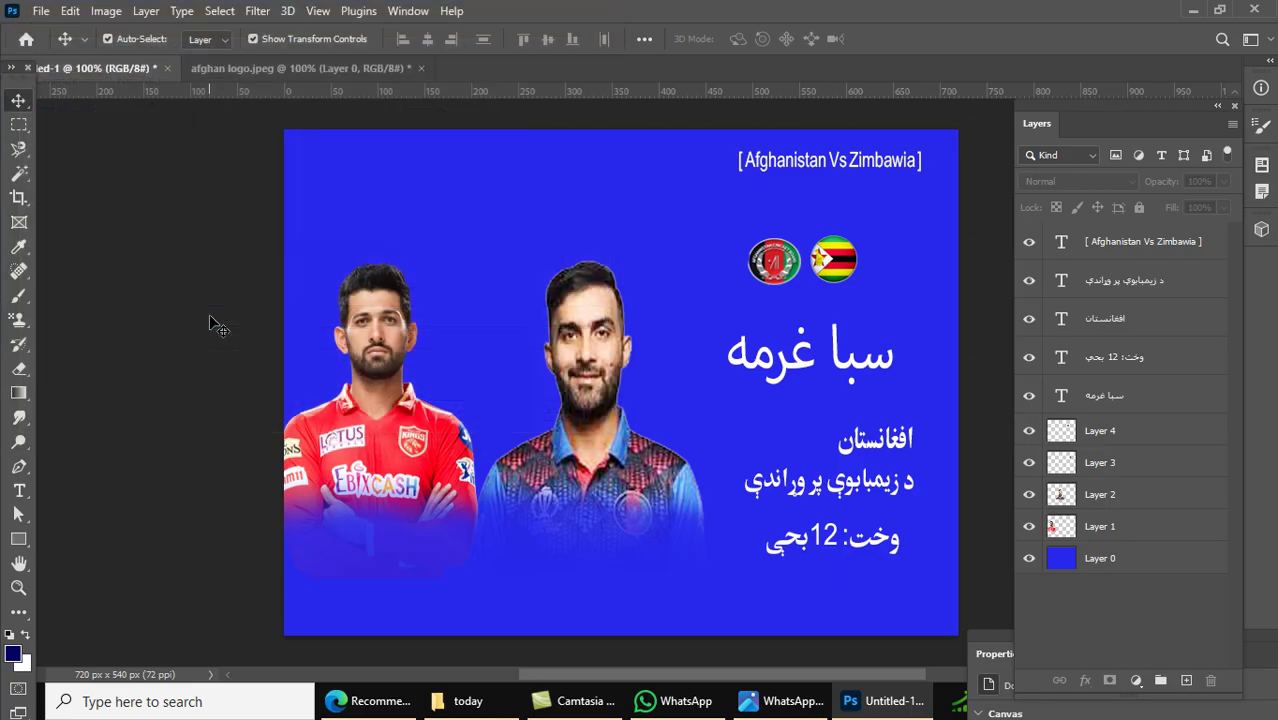
Step: Open the exported cricket post.png from the desktop and compare it with the reference poster, then close it and minimize the reference
{"action": "key", "text": "super+d"}
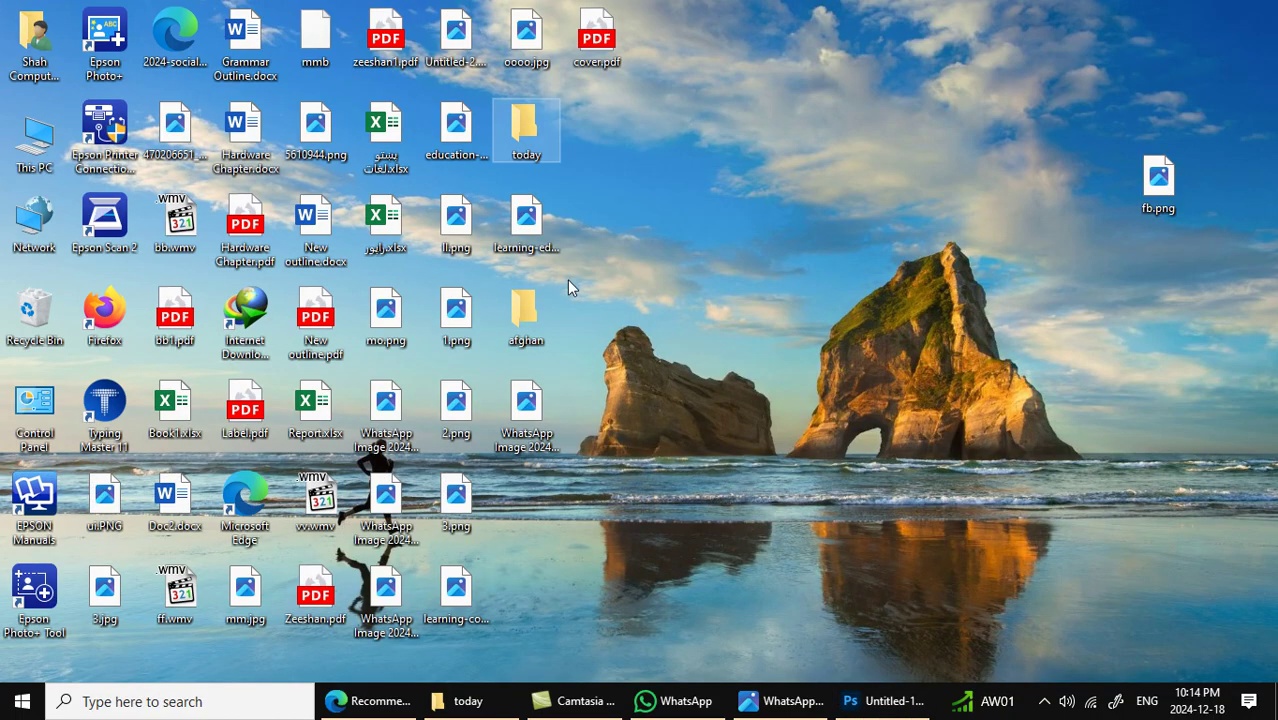
{"action": "right_click", "coordinate": [606, 277]}
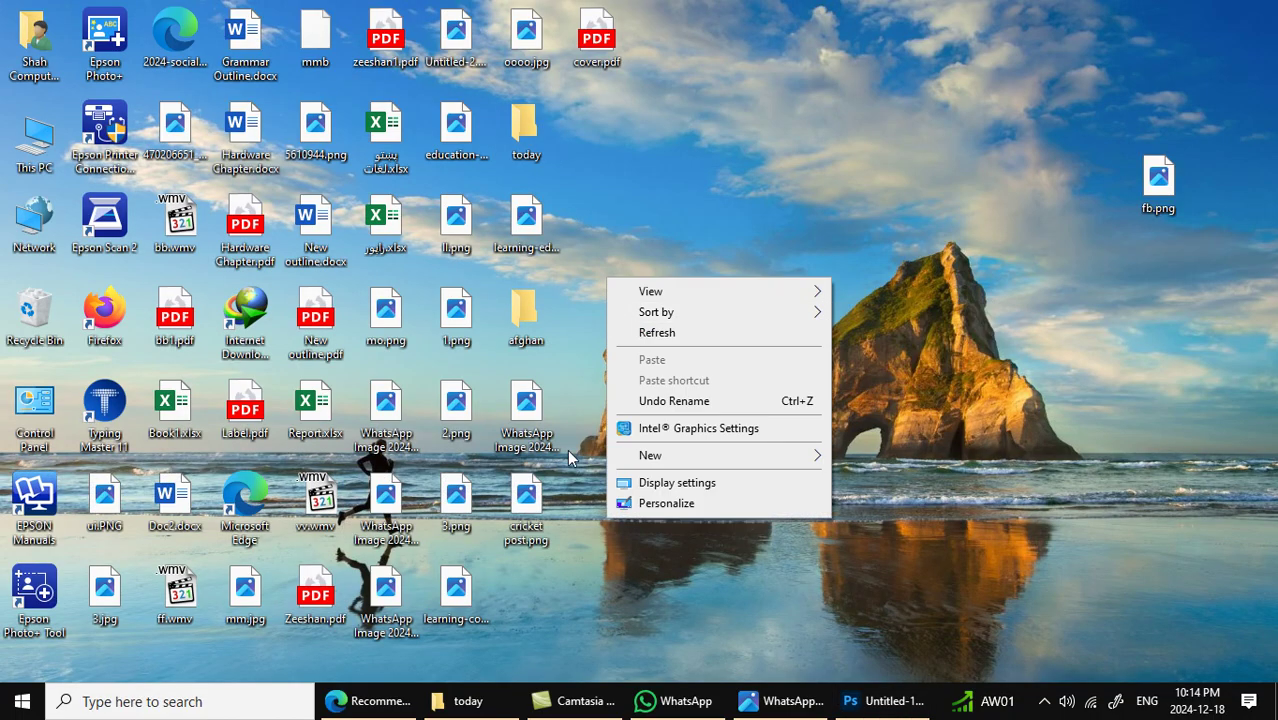
{"action": "double_click", "coordinate": [526, 505]}
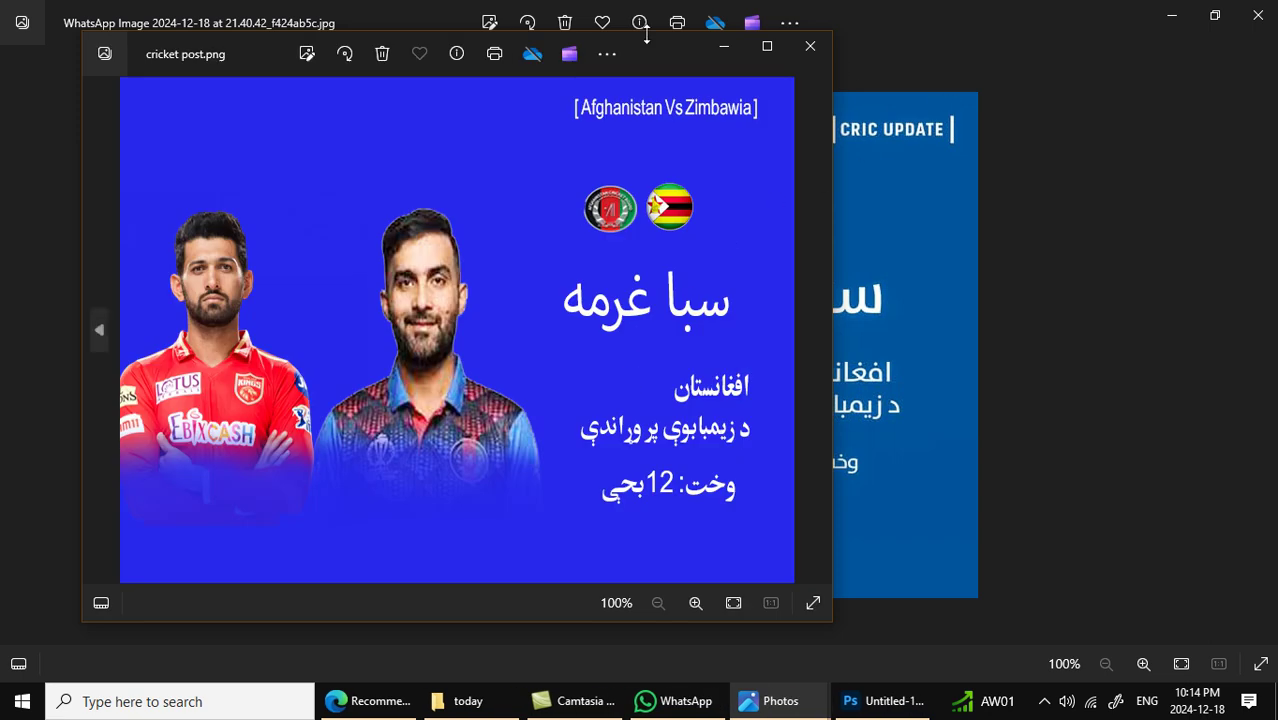
{"action": "left_click_drag", "start_coordinate": [675, 73], "coordinate": [1251, 169]}
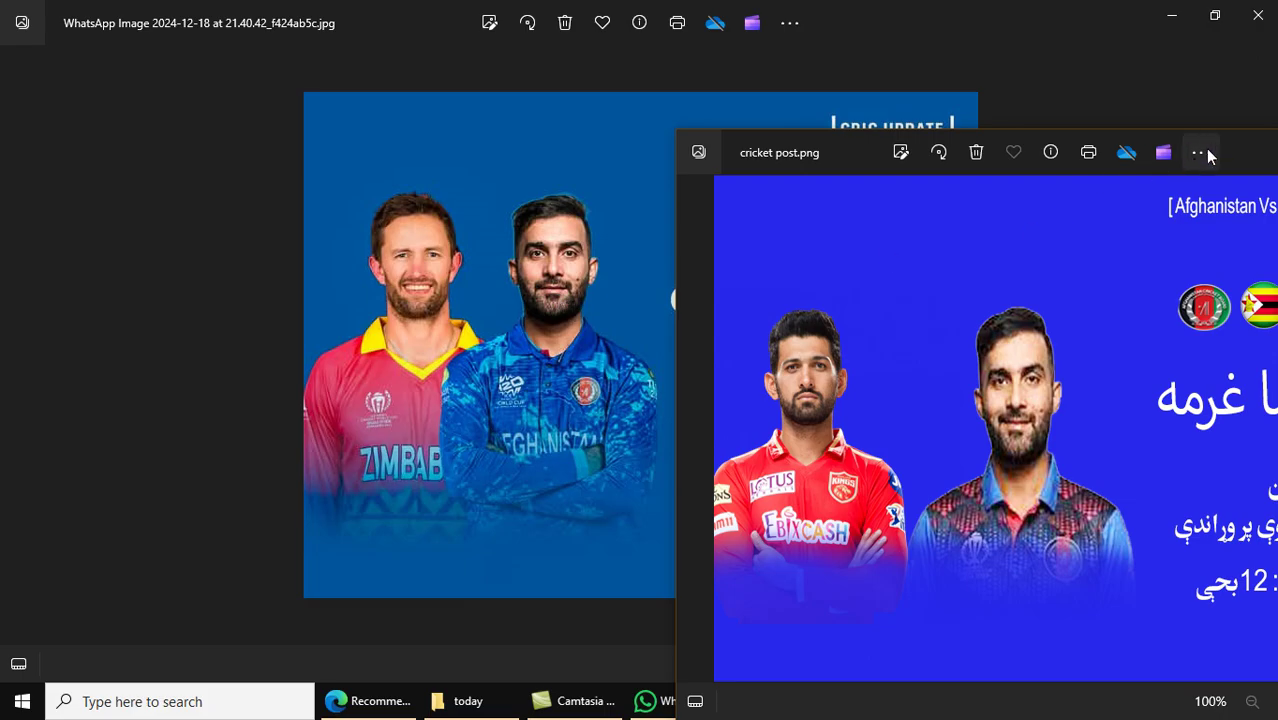
{"action": "left_click_drag", "start_coordinate": [1258, 146], "coordinate": [770, 123]}
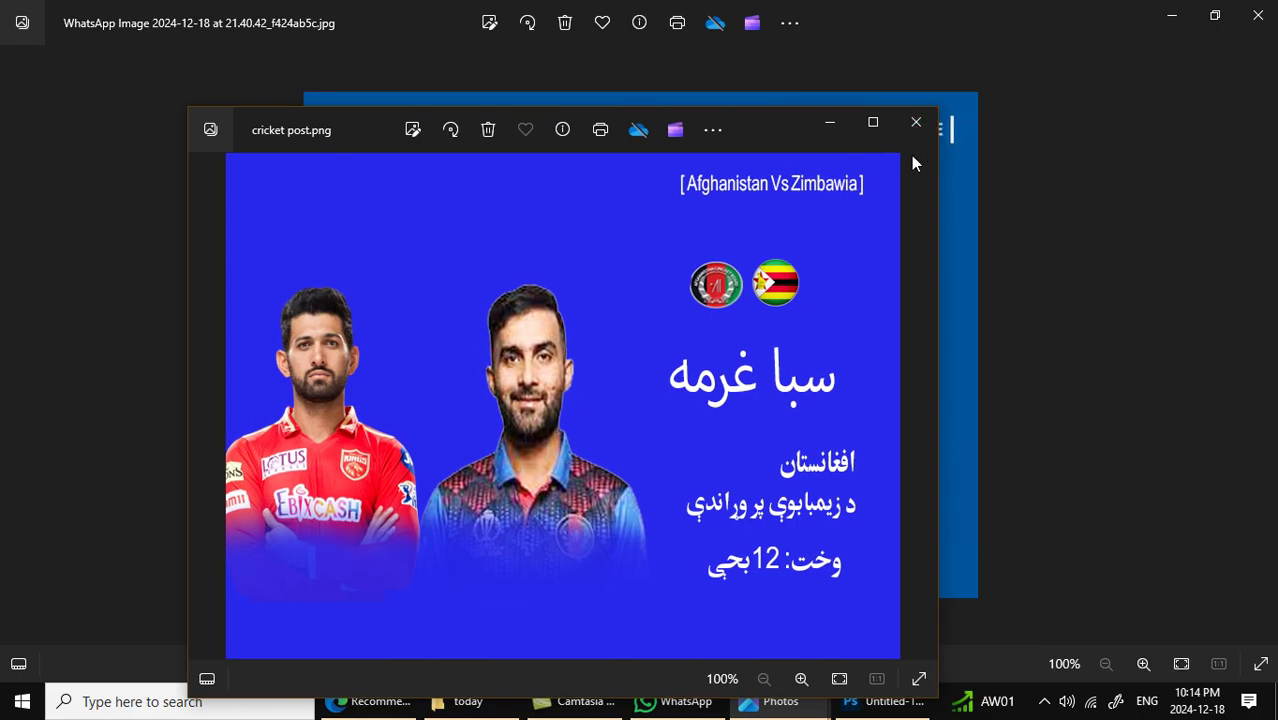
{"action": "left_click", "coordinate": [916, 123]}
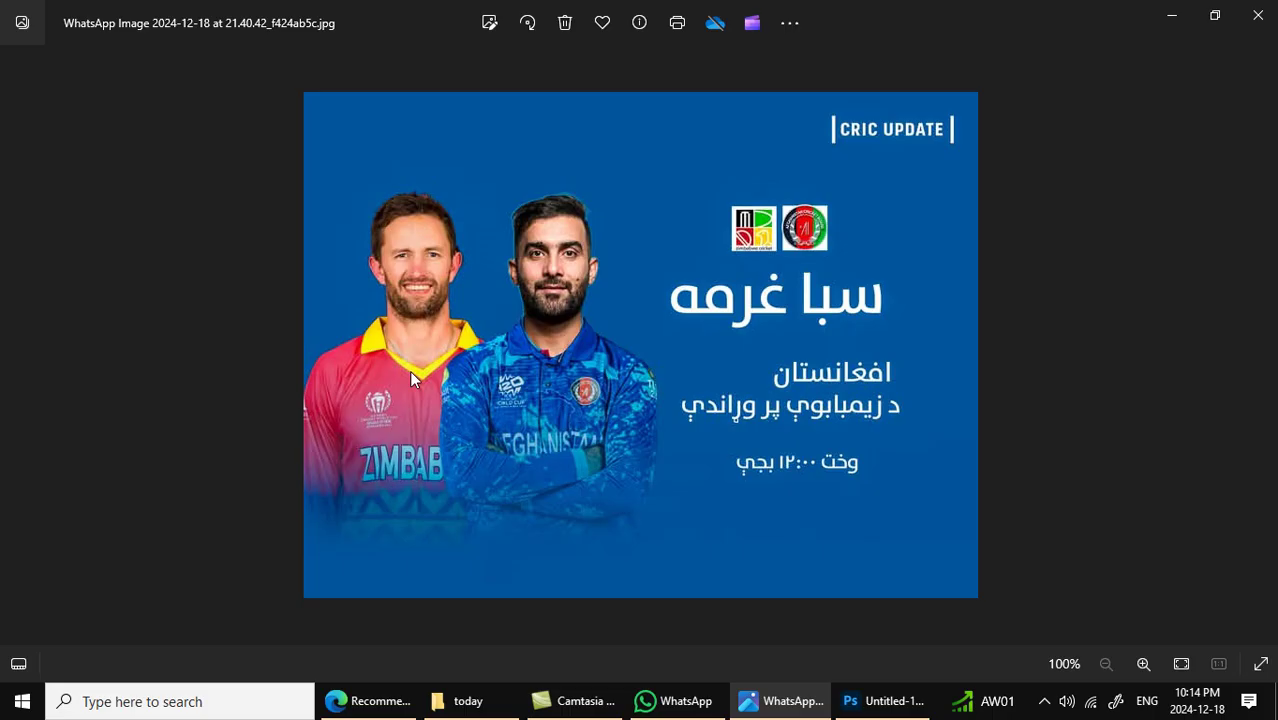
{"action": "left_click", "coordinate": [1164, 22]}
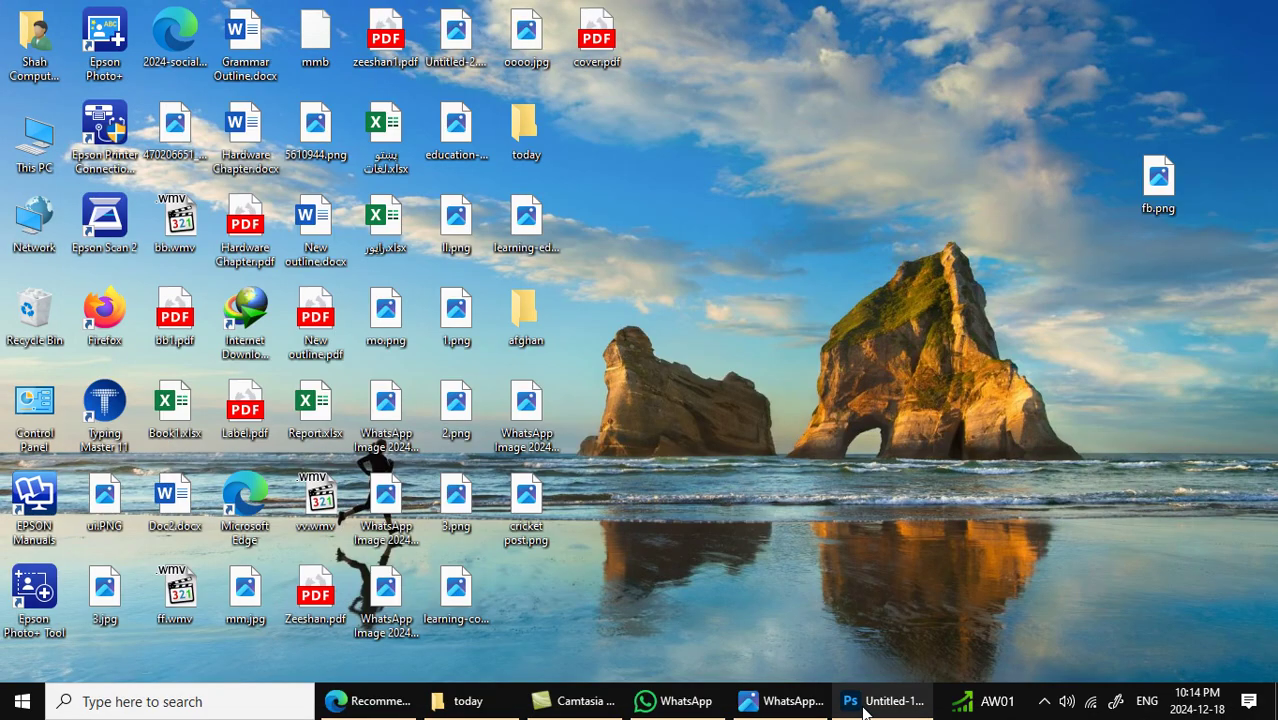
Step: Return to Photoshop and move the red-shirted player toward the poster's centre, partly behind the other player's shoulder as on the reference poster
{"action": "left_click", "coordinate": [866, 704]}
{"action": "left_click_drag", "start_coordinate": [398, 349], "coordinate": [474, 320]}
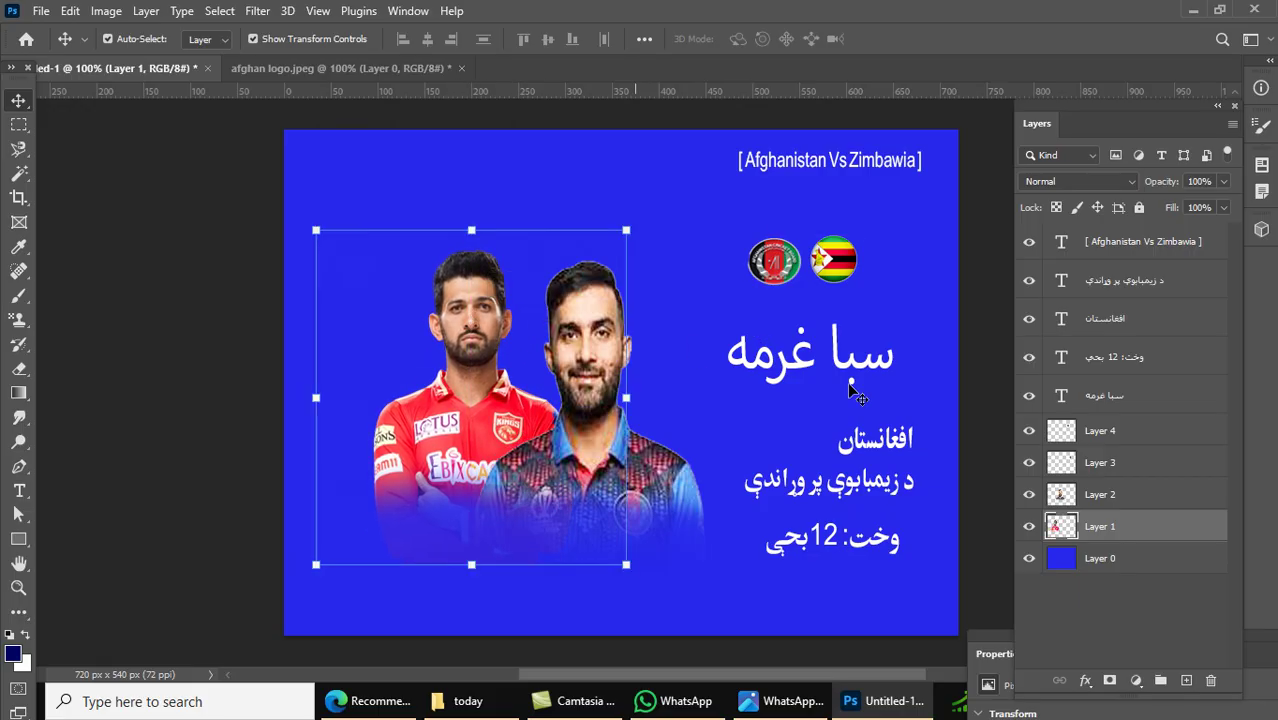
{"action": "left_click", "coordinate": [975, 350]}
{"action": "left_click", "coordinate": [784, 701]}
{"action": "left_click", "coordinate": [784, 701]}
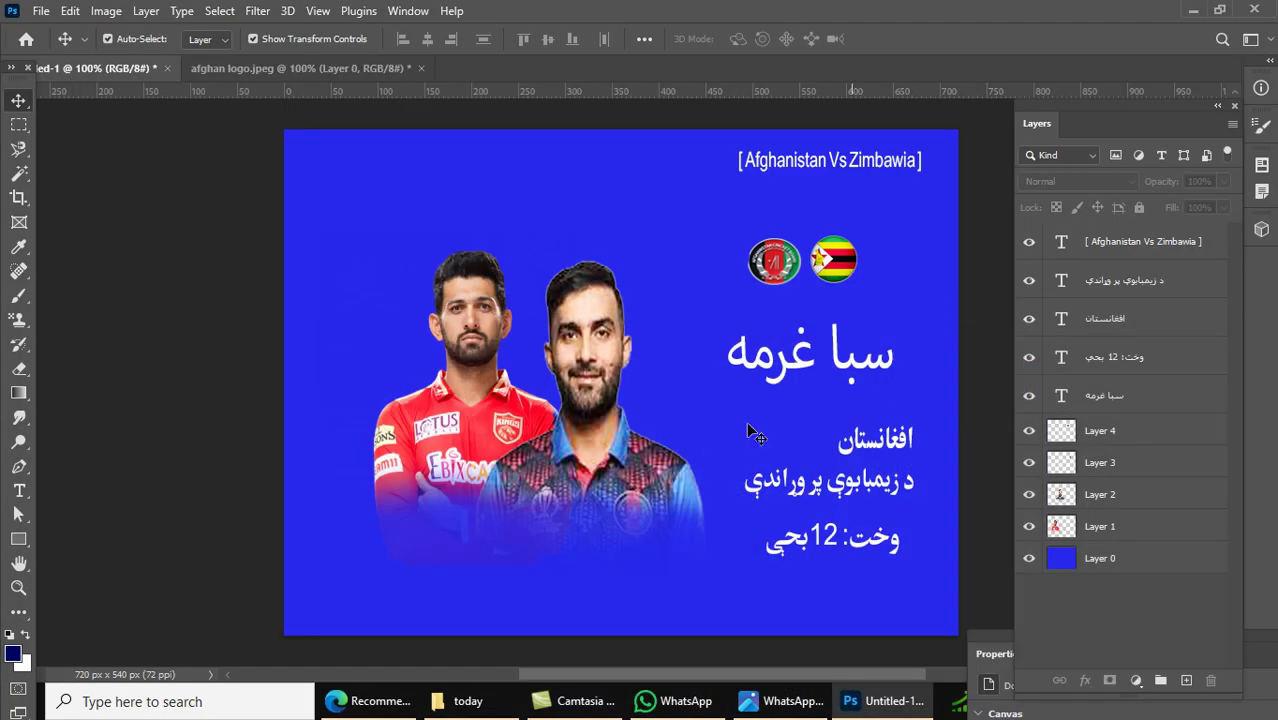
{"action": "left_click_drag", "start_coordinate": [493, 387], "coordinate": [488, 397]}
{"action": "left_click", "coordinate": [984, 332]}
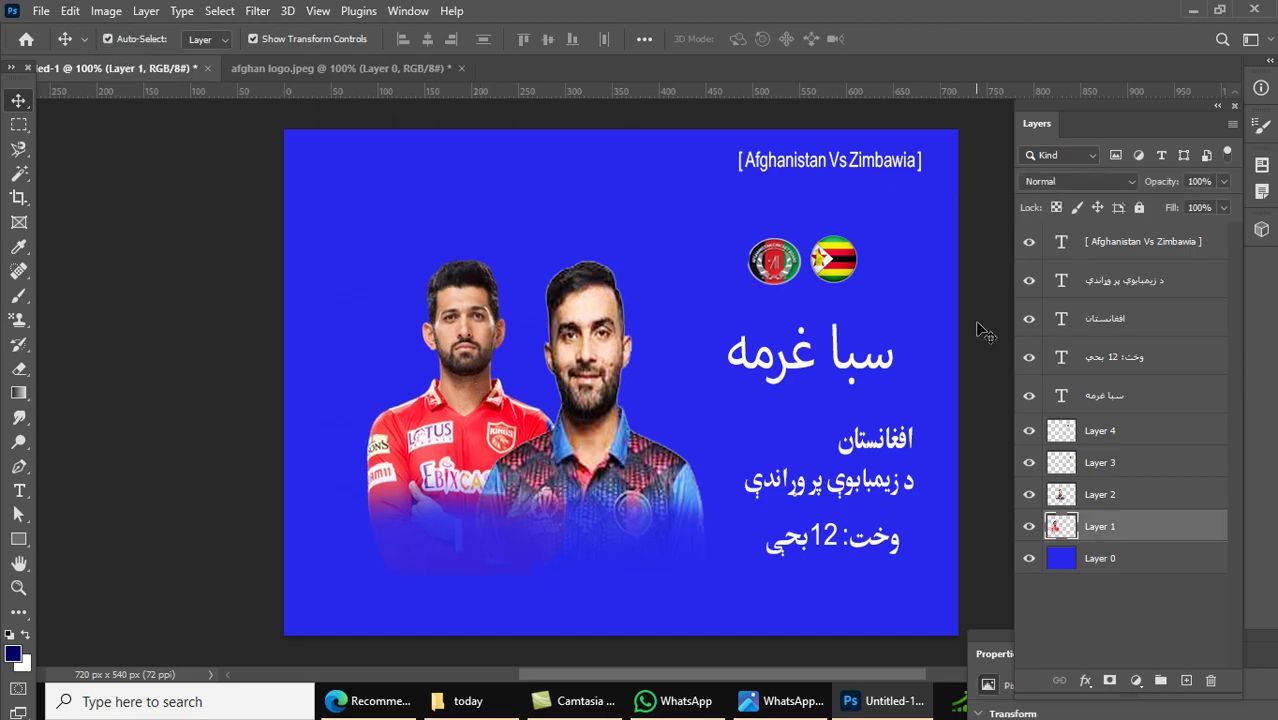